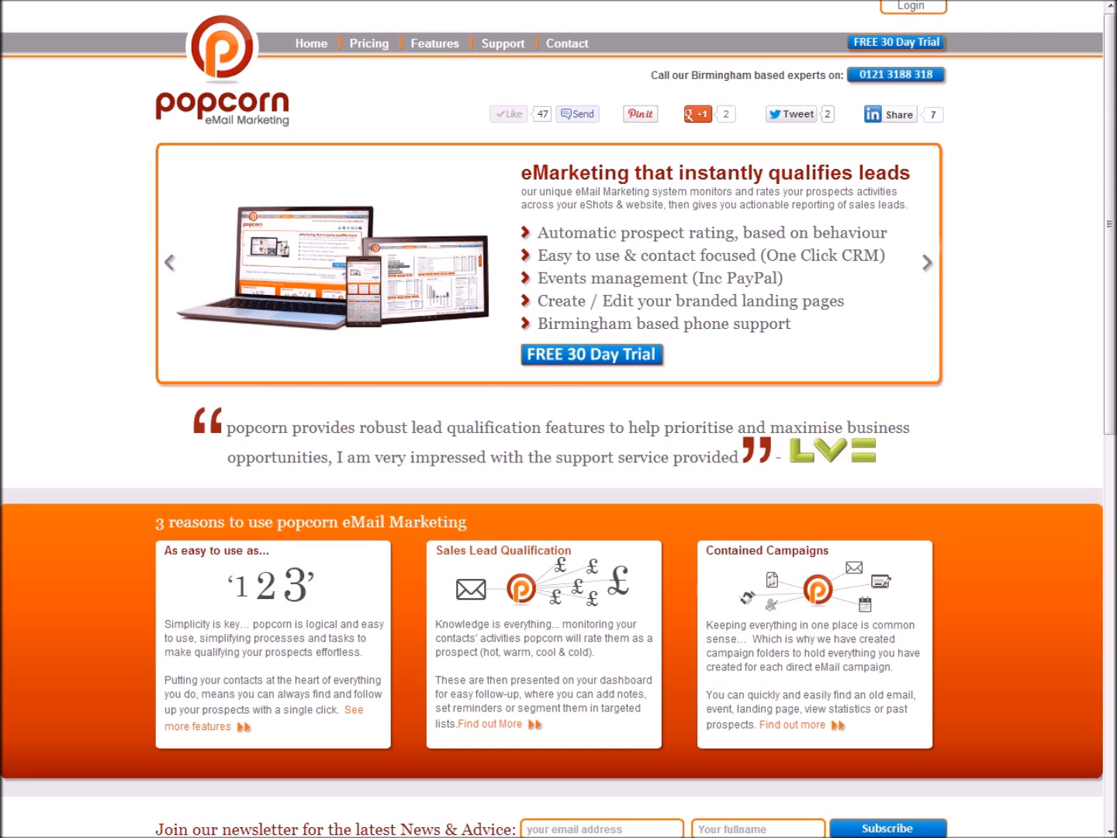
Sign in with the pre-filled credentials to reach the Main Dashboard.
left_click(914, 14)
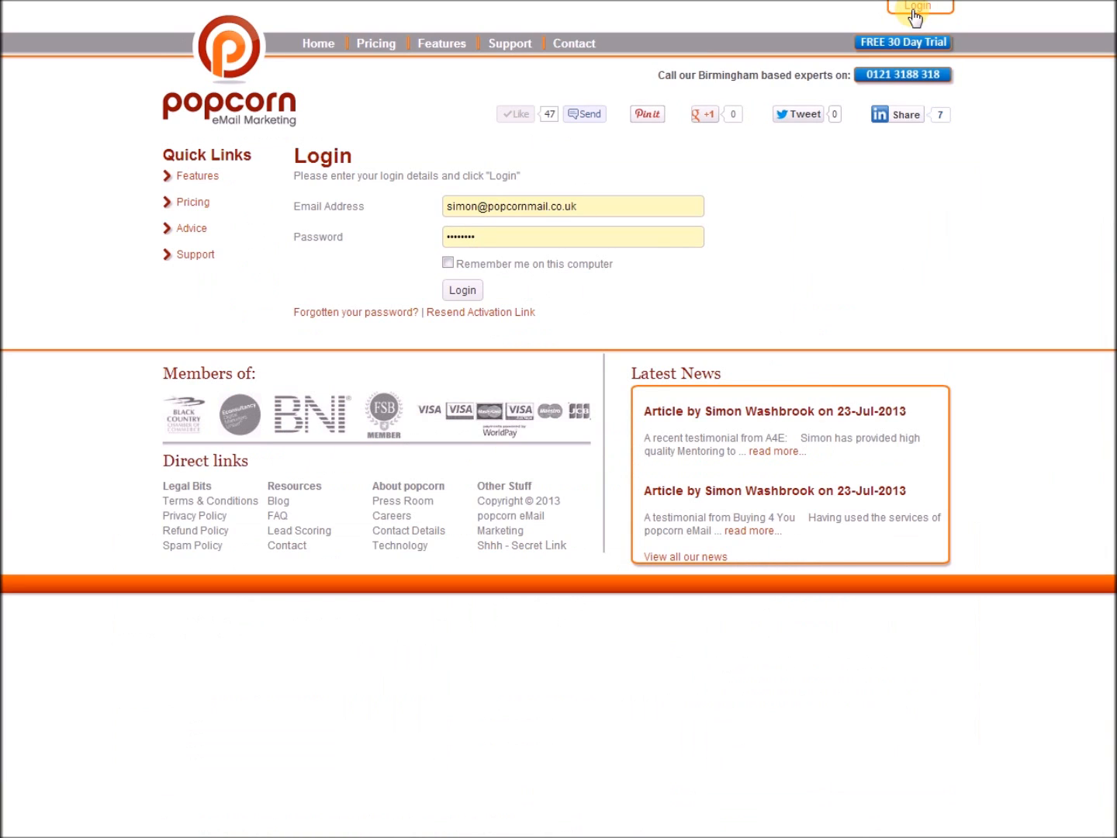
left_click(478, 293)
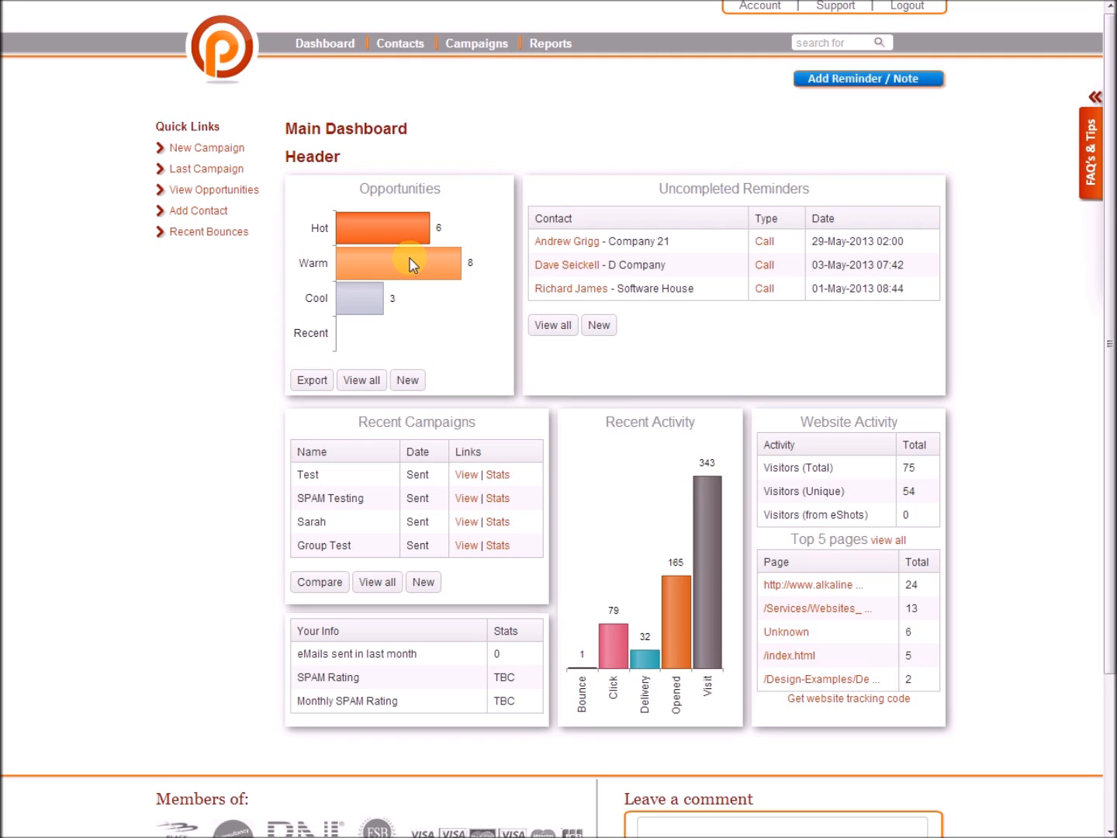
Create a new campaign named 'Test' from Recent Campaigns.
left_click(311, 378)
left_click(423, 583)
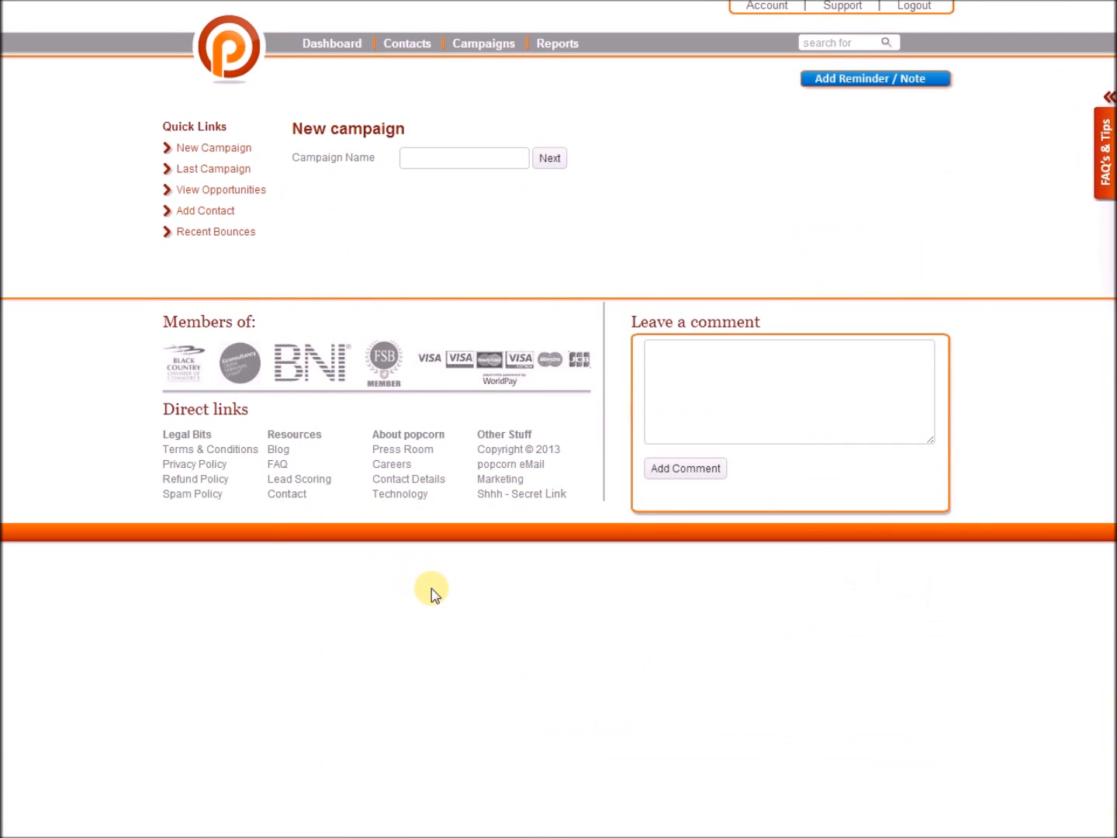
left_click(497, 155)
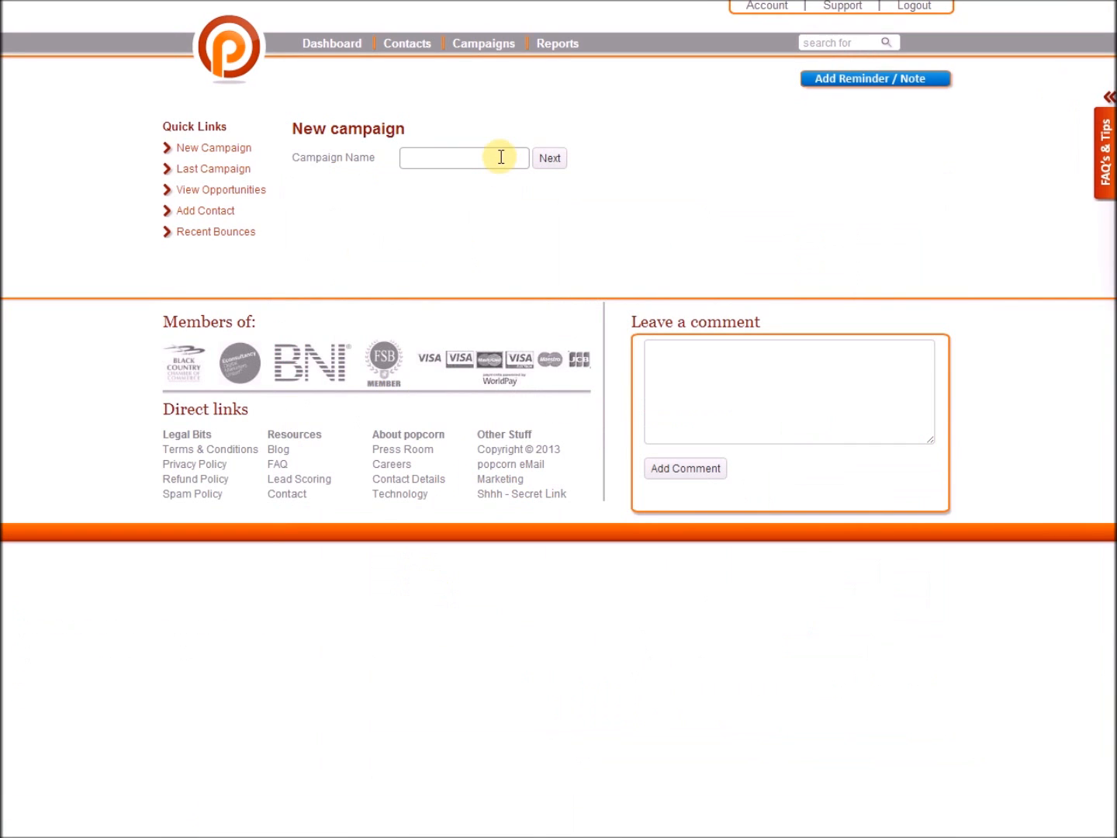
type("Test")
left_click(548, 159)
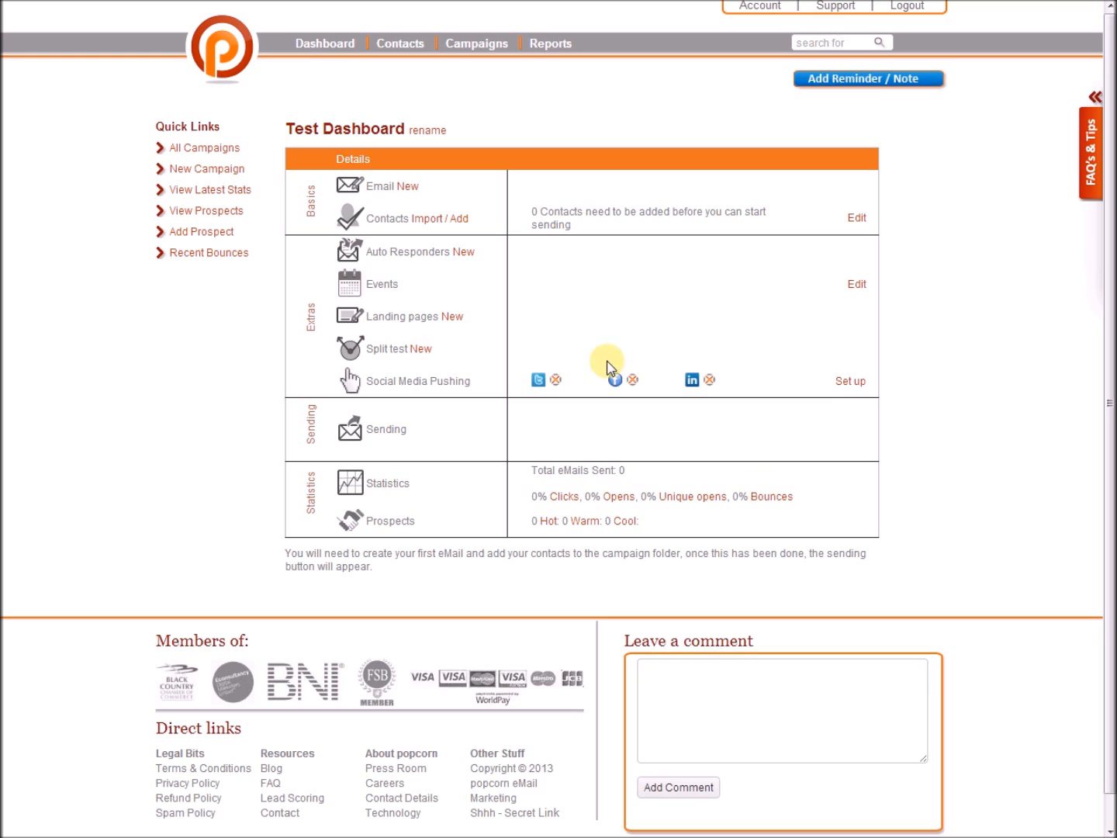
Start a new email from the Email entry in the Test Dashboard's Basics section.
left_click(408, 185)
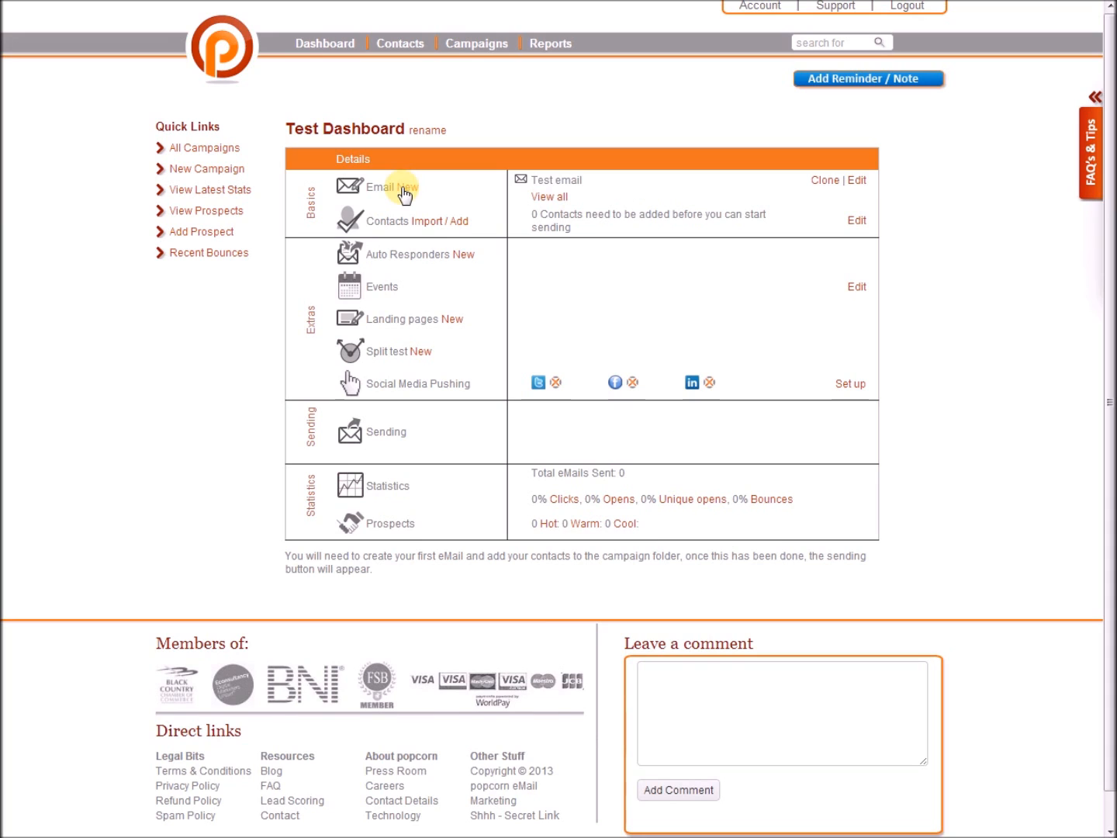
left_click(401, 187)
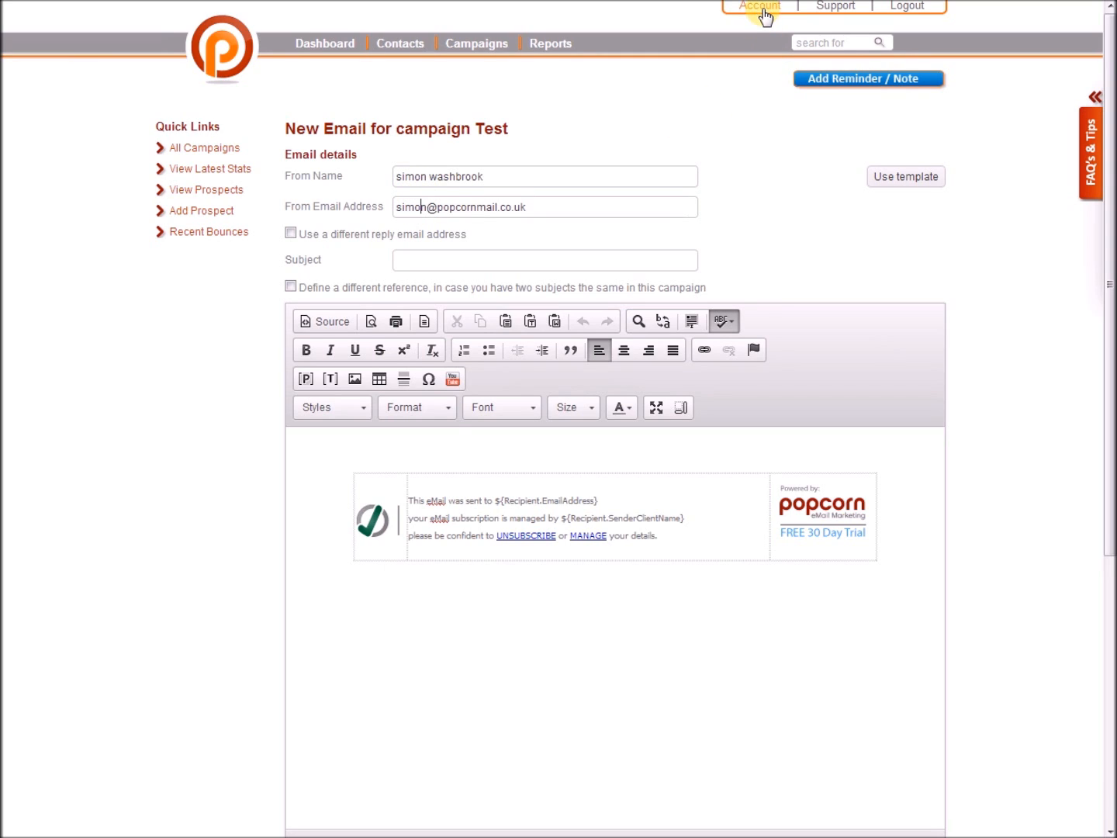
Try the separate reply address option, then turn it off to keep the default.
left_click(290, 232)
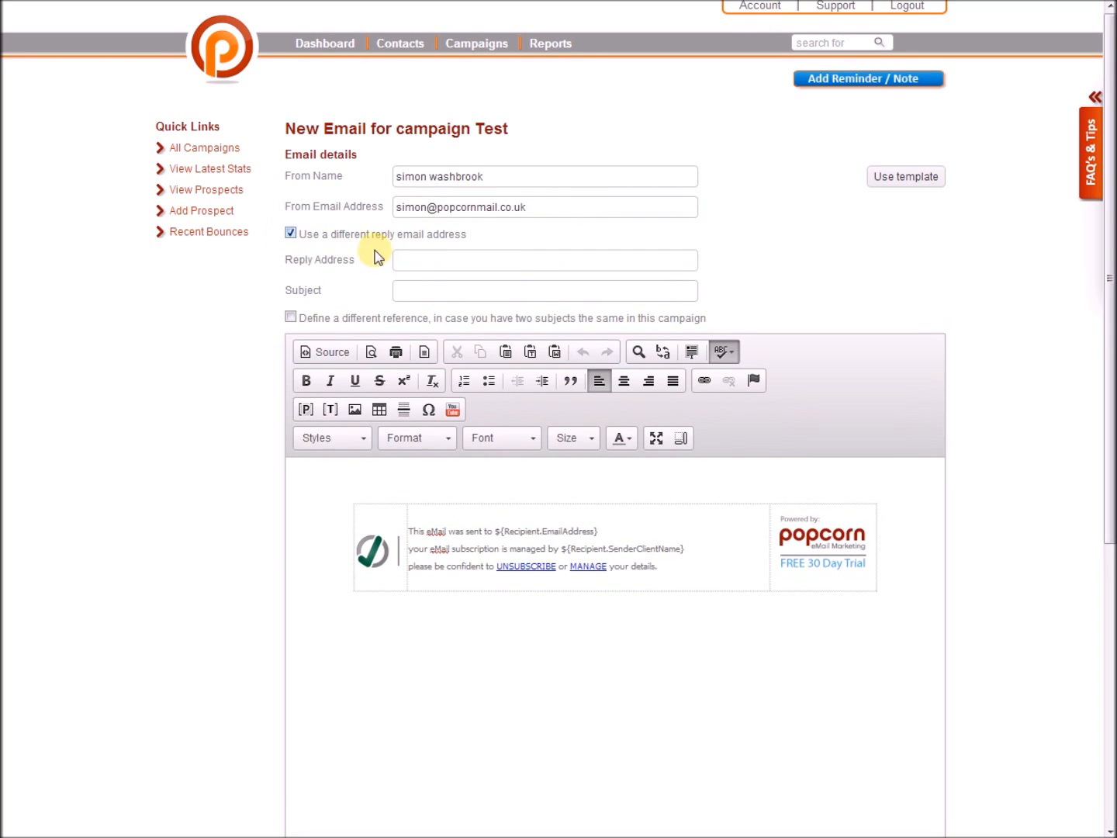
left_click(407, 260)
left_click(415, 254)
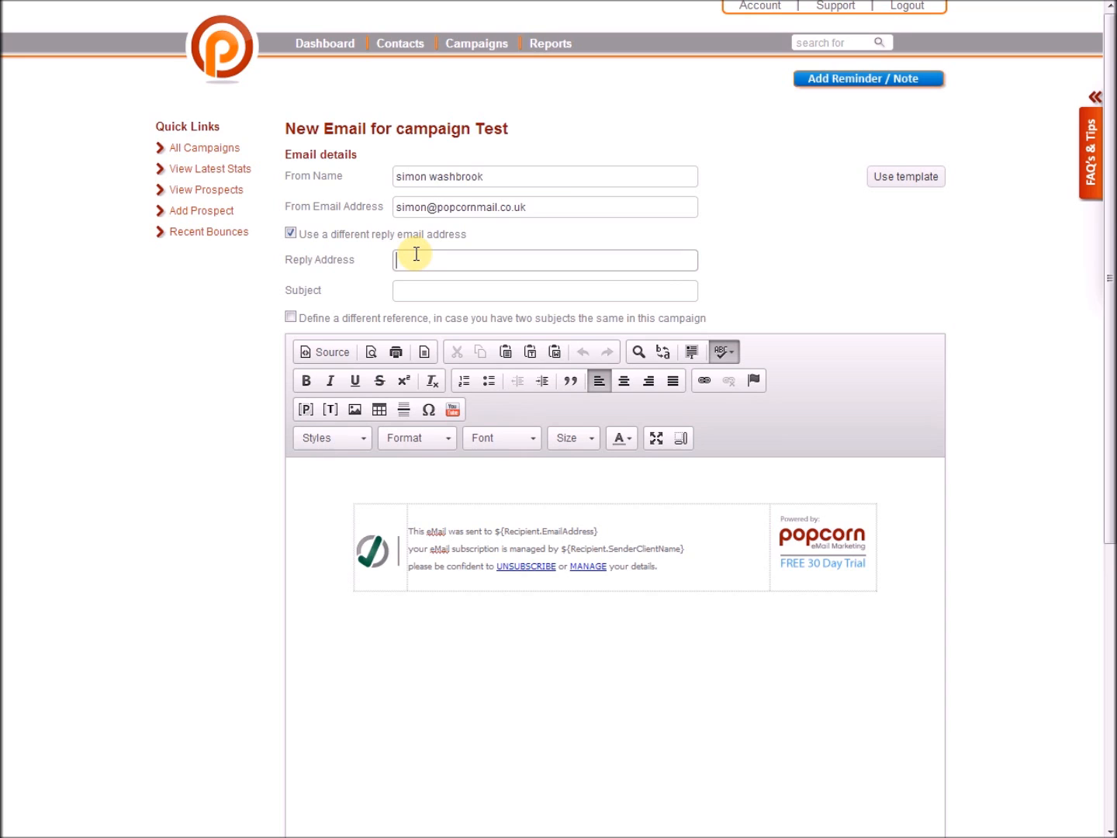
left_click(290, 234)
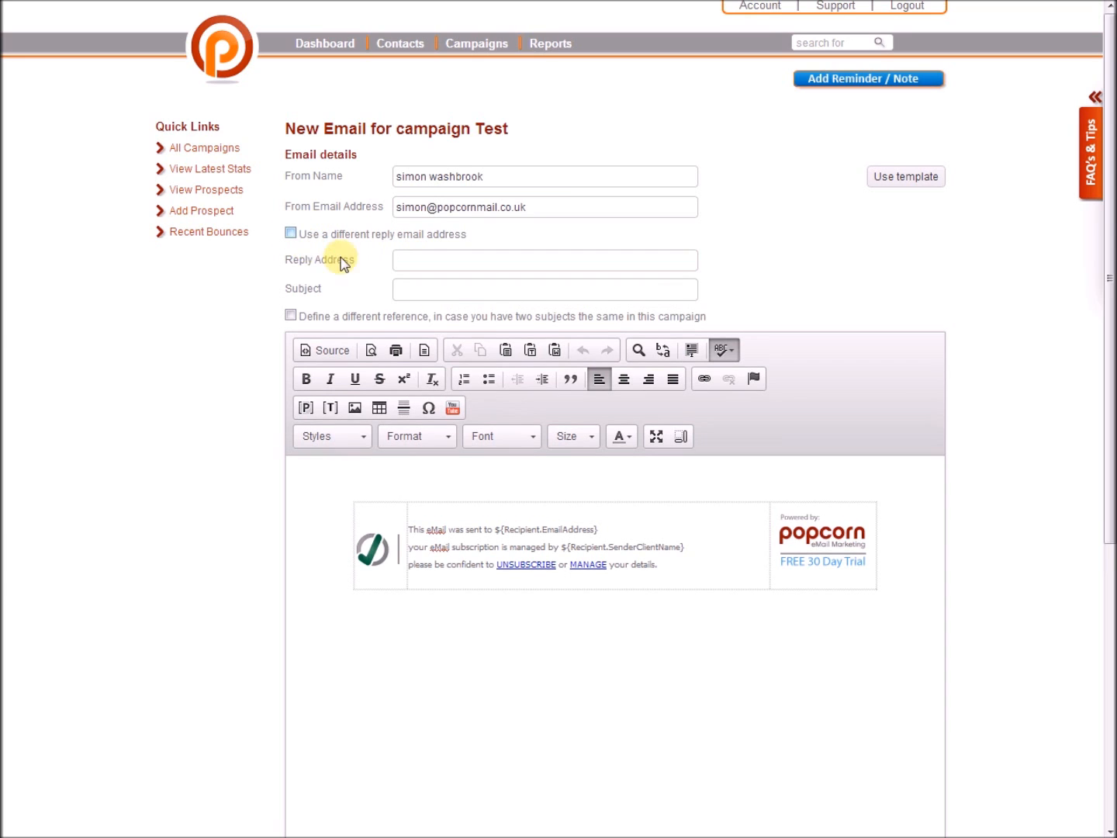
Set the email subject to 'Test email' using the autocomplete suggestion.
left_click(428, 260)
type("Test")
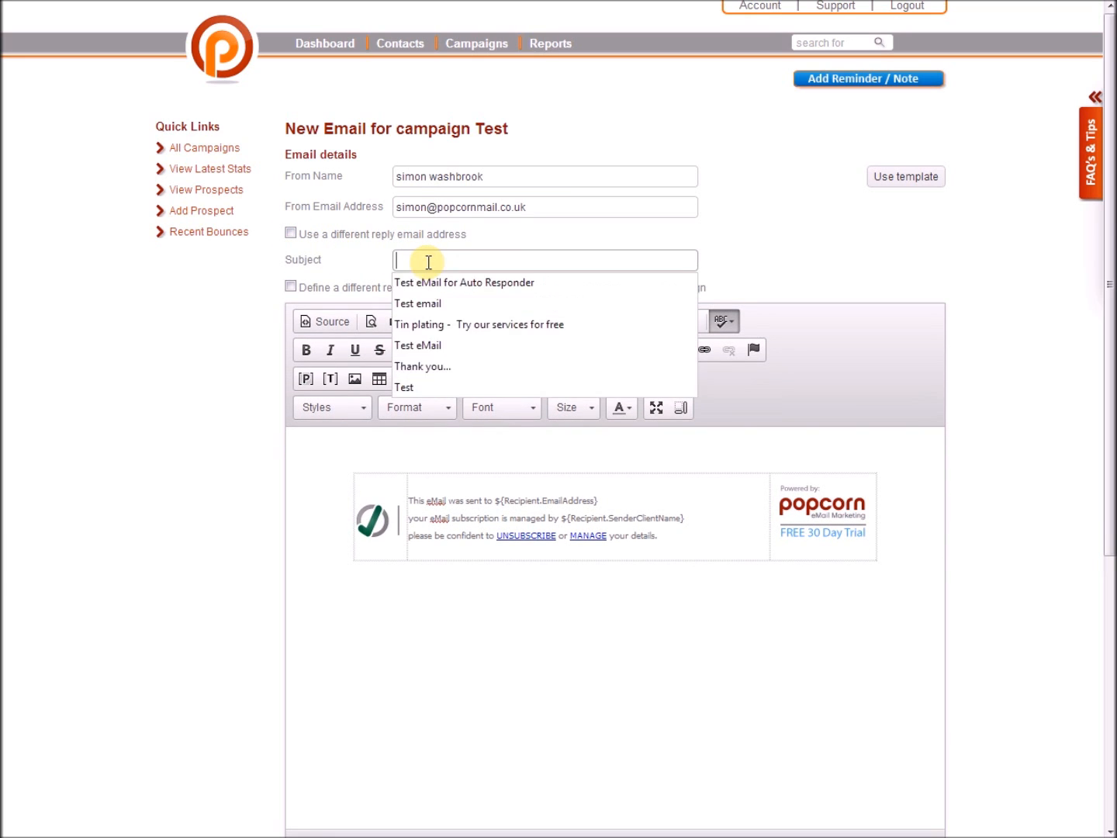
type(" eMA")
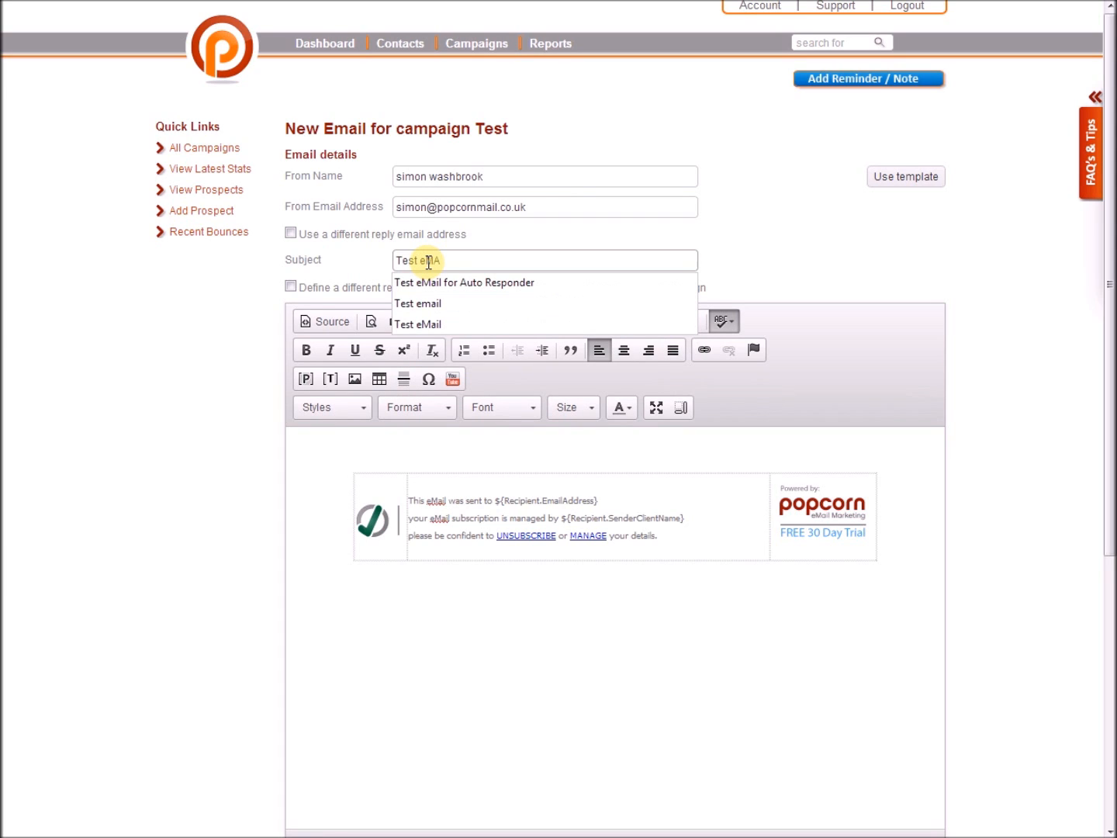
key("Down")
key("Down")
key("Return")
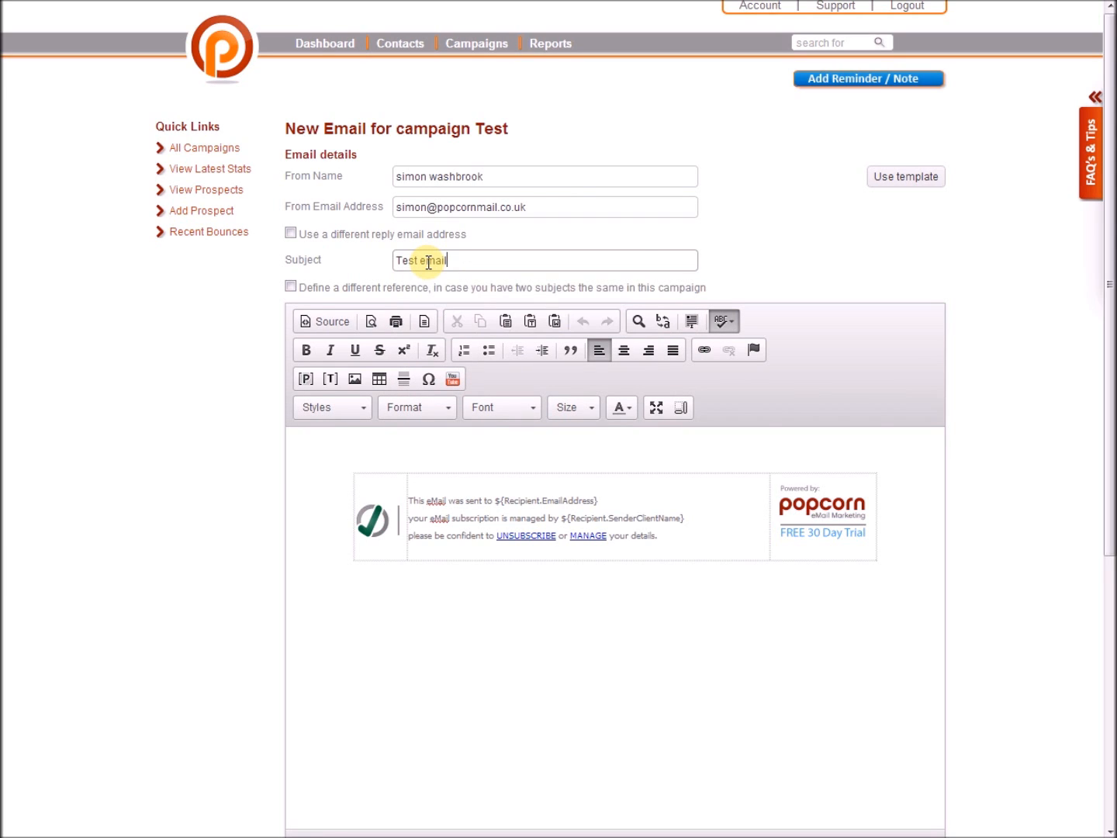
Try the separate reference option, then turn it off to keep the default.
left_click(433, 286)
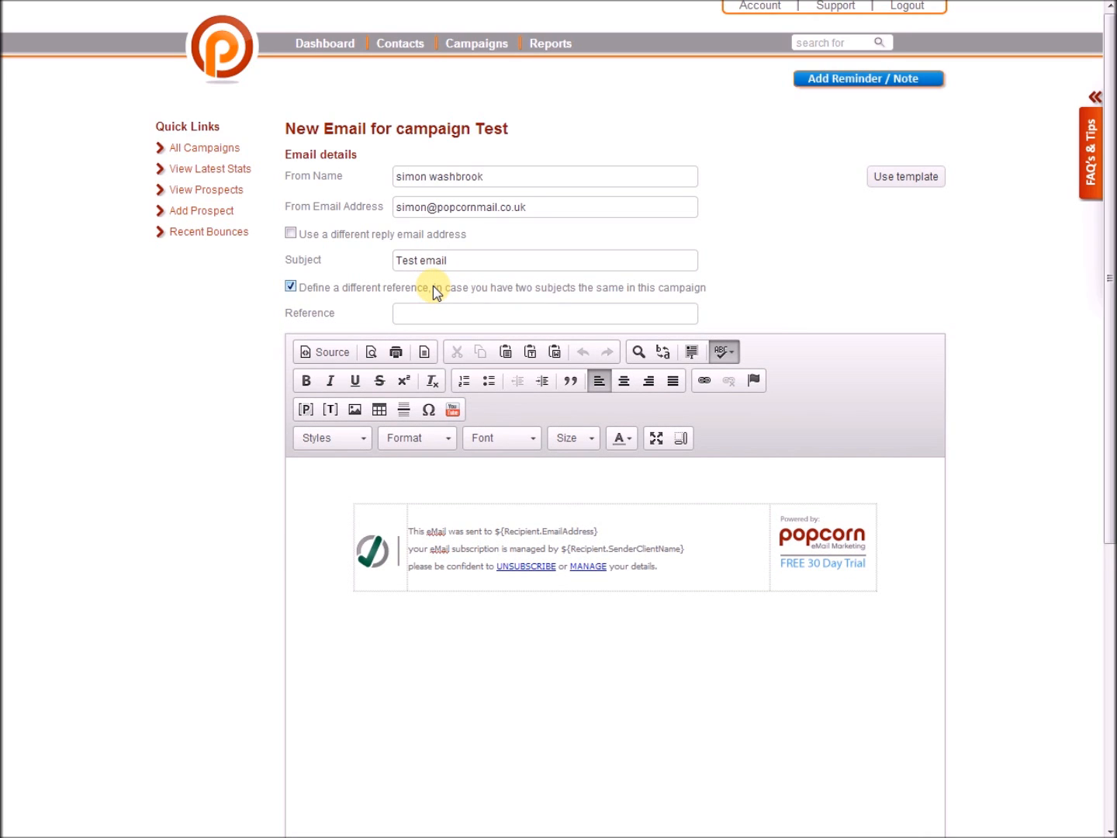
left_click(435, 314)
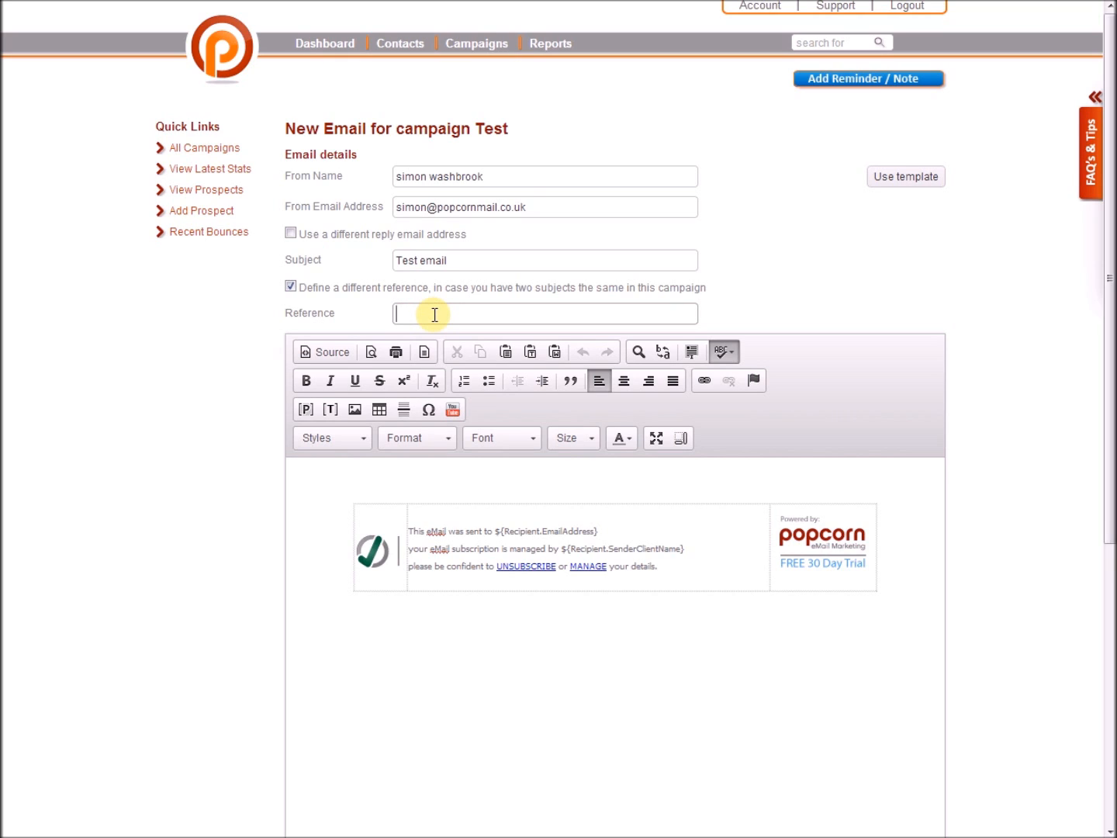
left_click(290, 286)
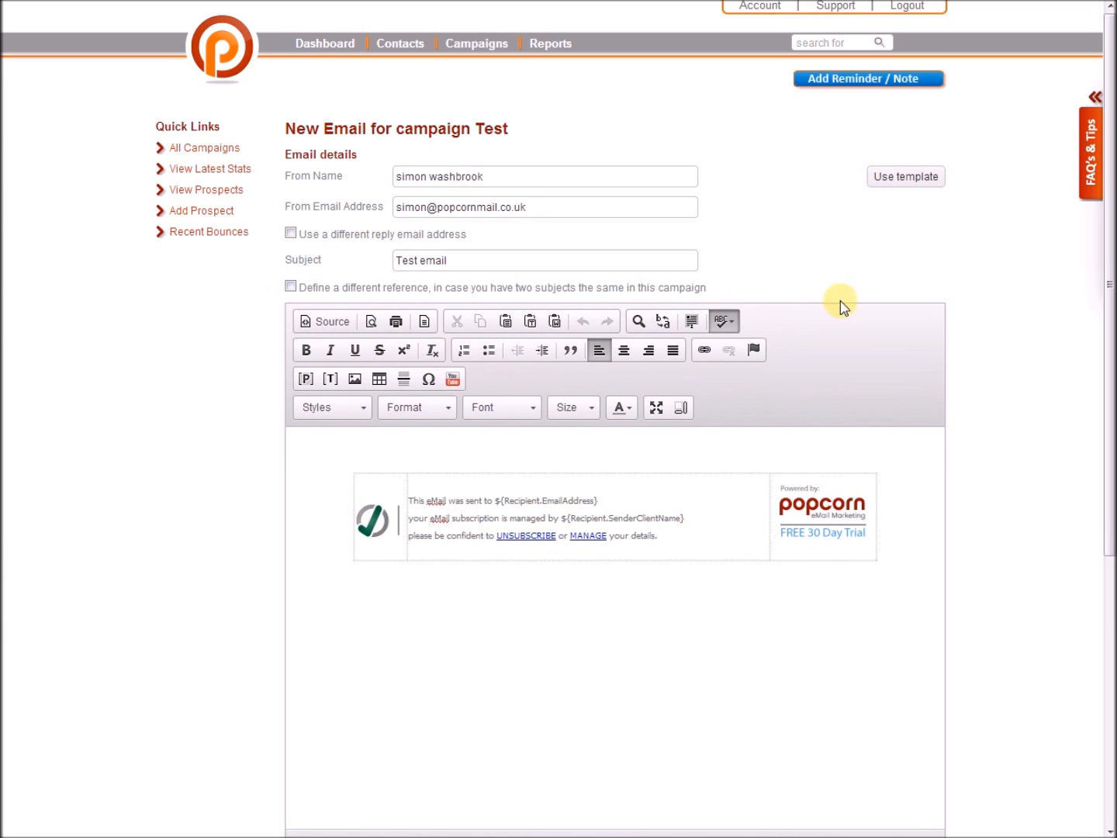
Type the greeting 'Hi' at the top of the body and format it Arial, size 11.
left_click(604, 453)
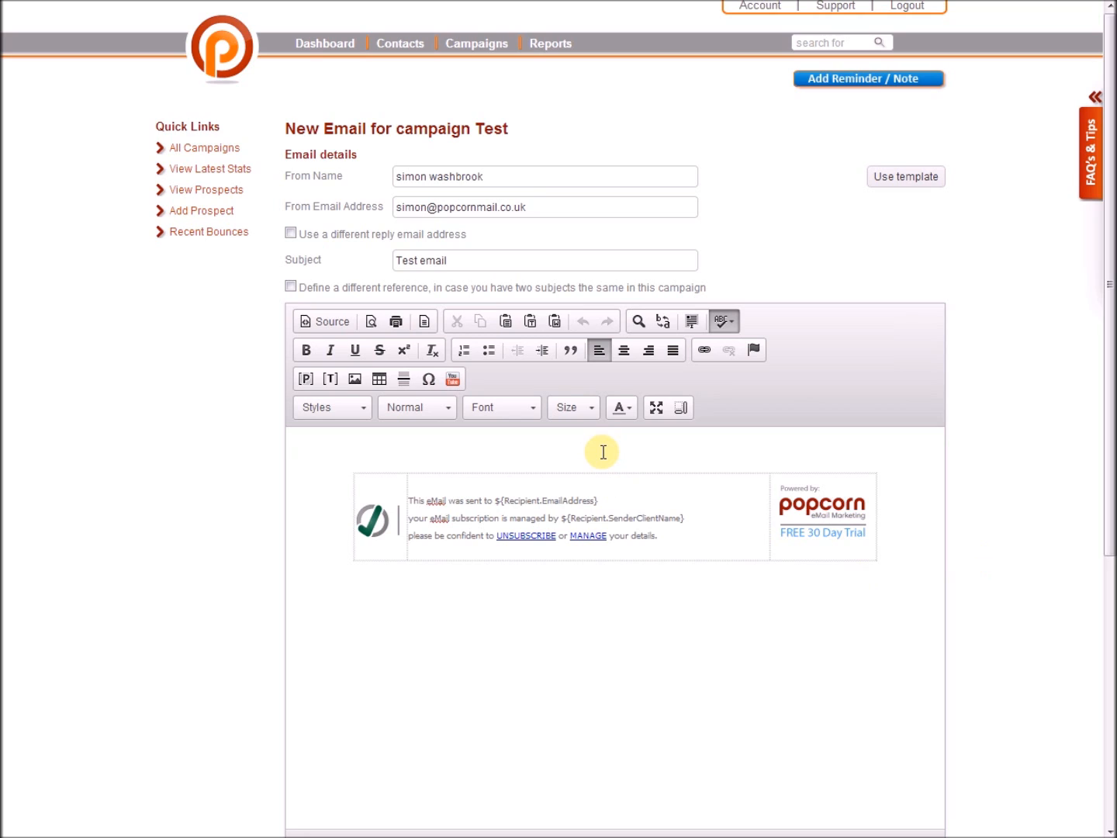
type("Hi")
left_click_drag(309, 450, 294, 451)
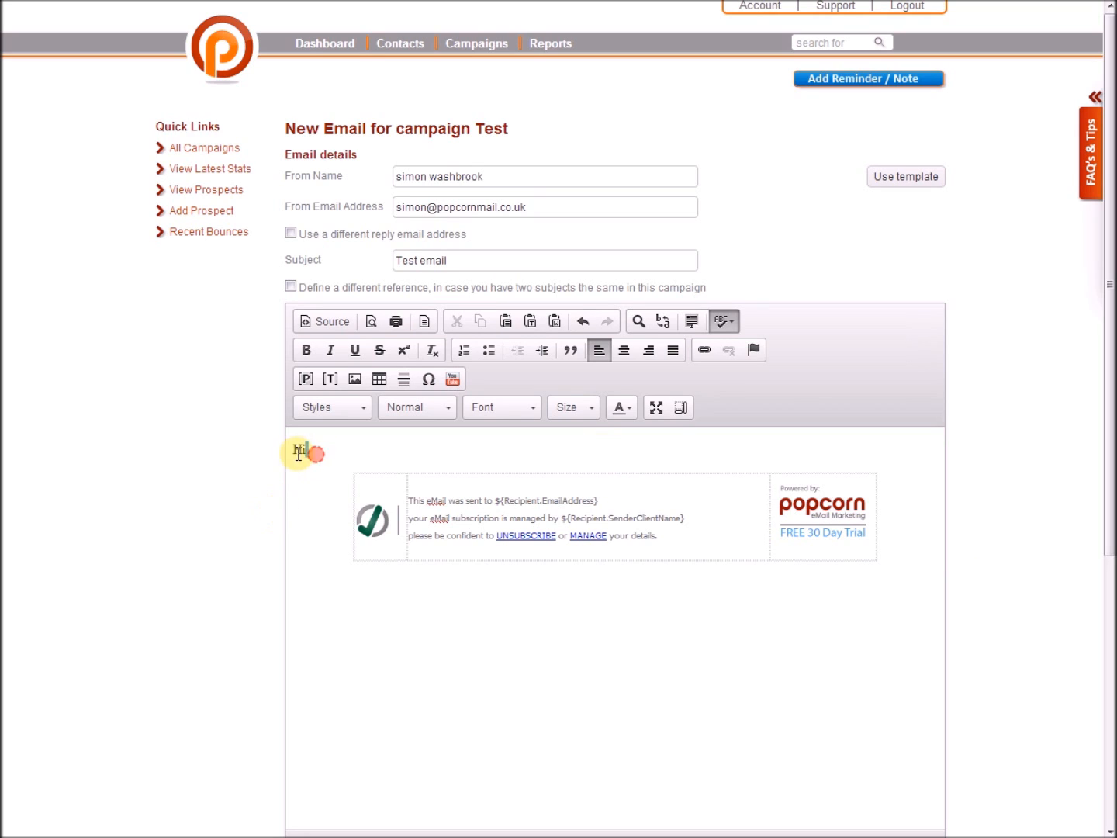
left_click(529, 409)
left_click(528, 451)
left_click(573, 407)
scroll(580, 456, "down", 2)
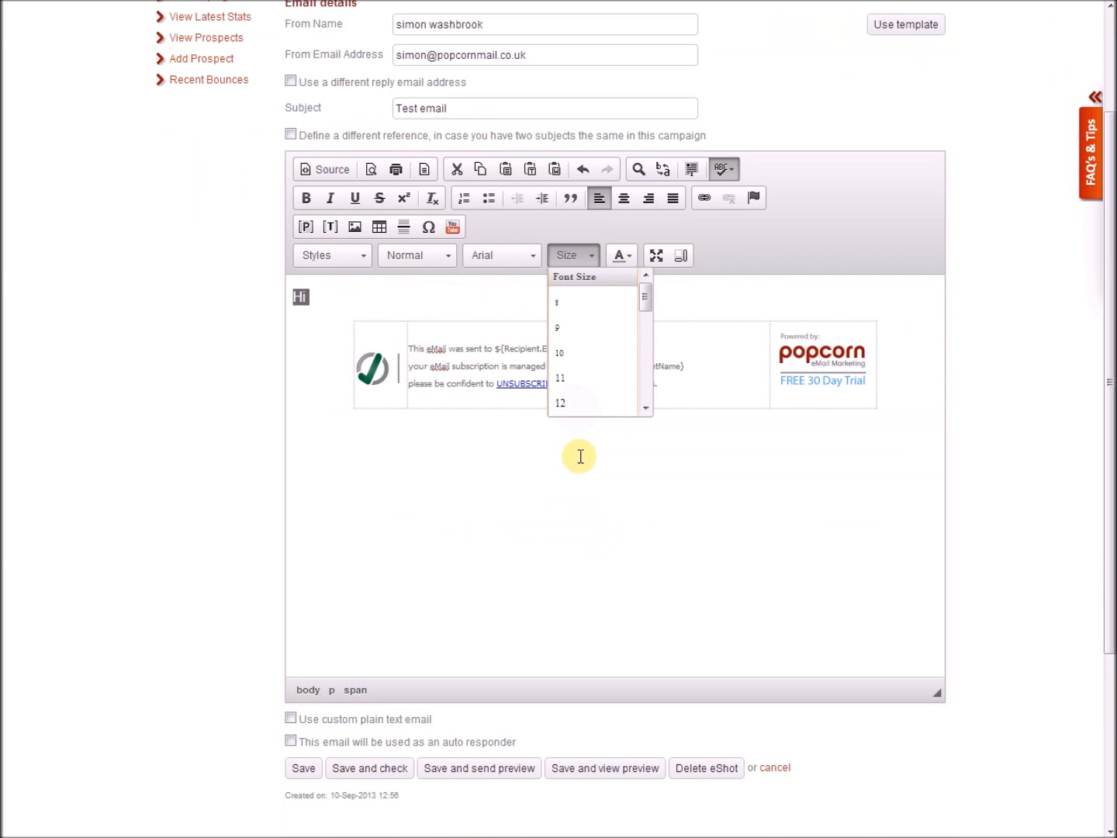
left_click(571, 377)
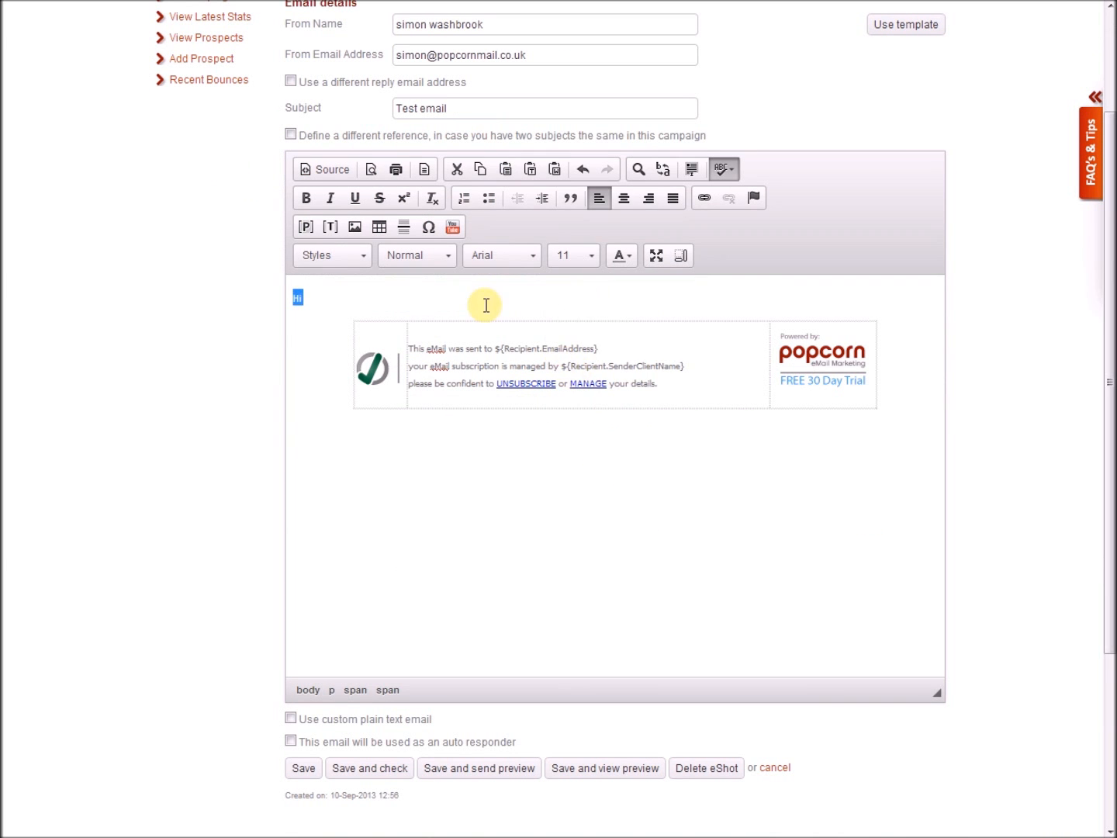
left_click(350, 295)
left_click(353, 292)
left_click(354, 292)
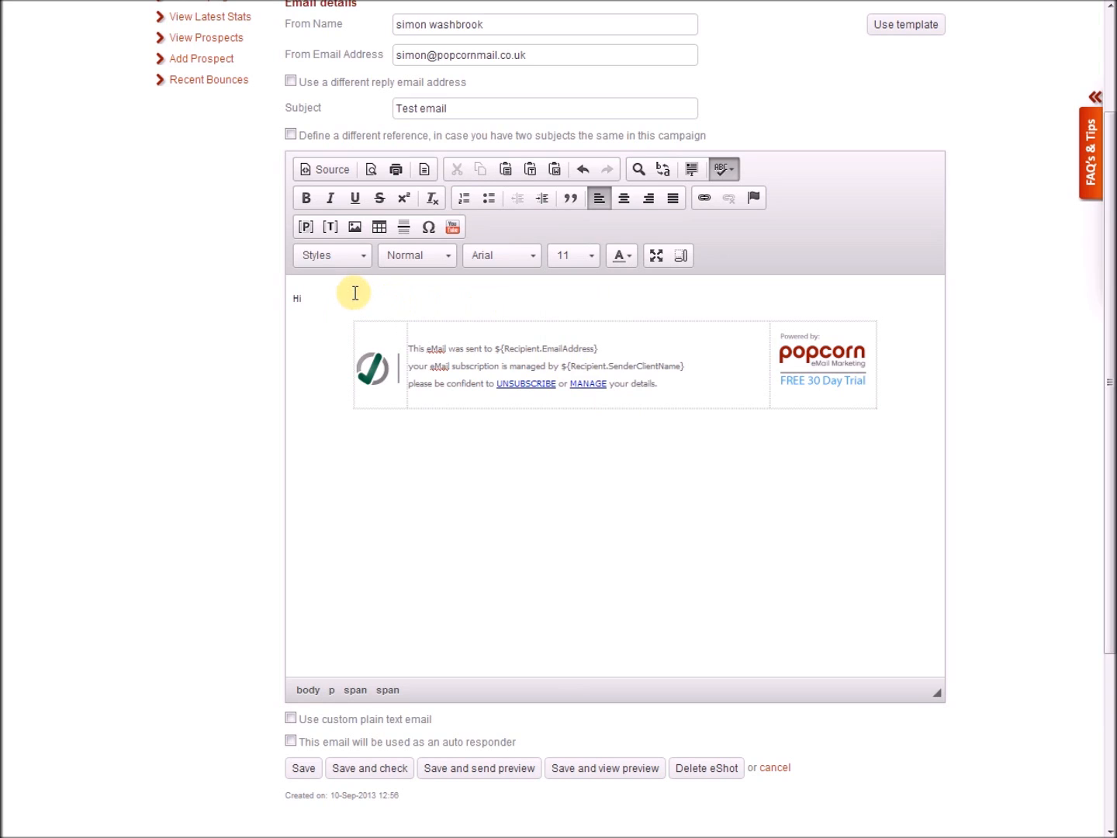
Insert the Firstname personalisation field after 'Hi' and add a blank line below.
left_click(306, 230)
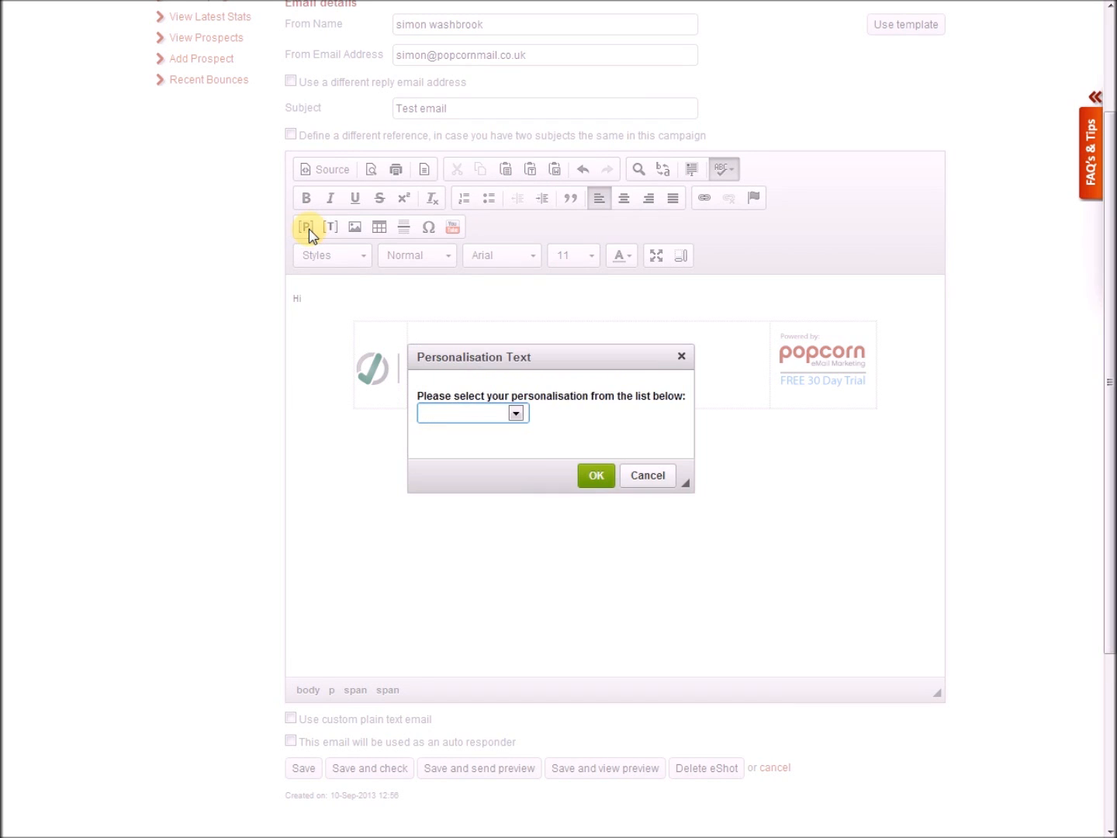
left_click(515, 412)
mouse_move(519, 450)
left_mouse_down()
mouse_move(521, 487)
mouse_move(526, 457)
left_mouse_up()
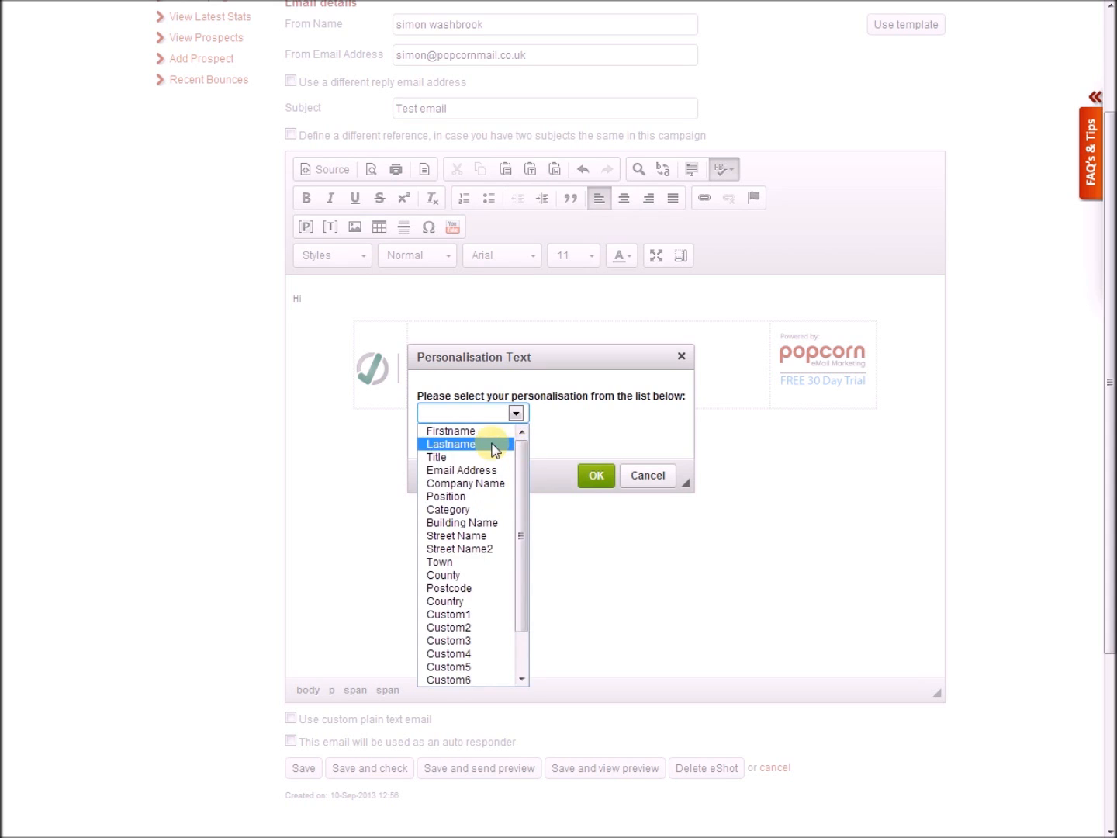
left_click(486, 432)
left_click(516, 413)
left_click_drag(524, 450, 530, 521)
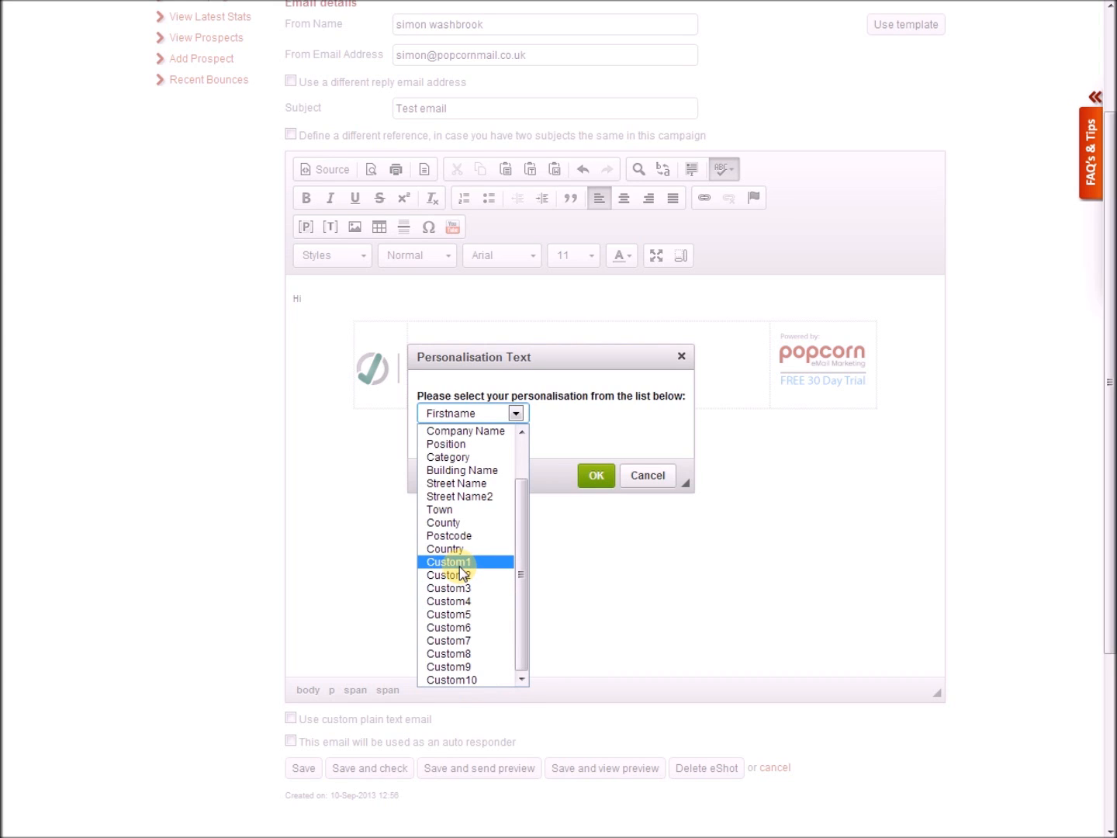
left_click(576, 424)
left_click(594, 478)
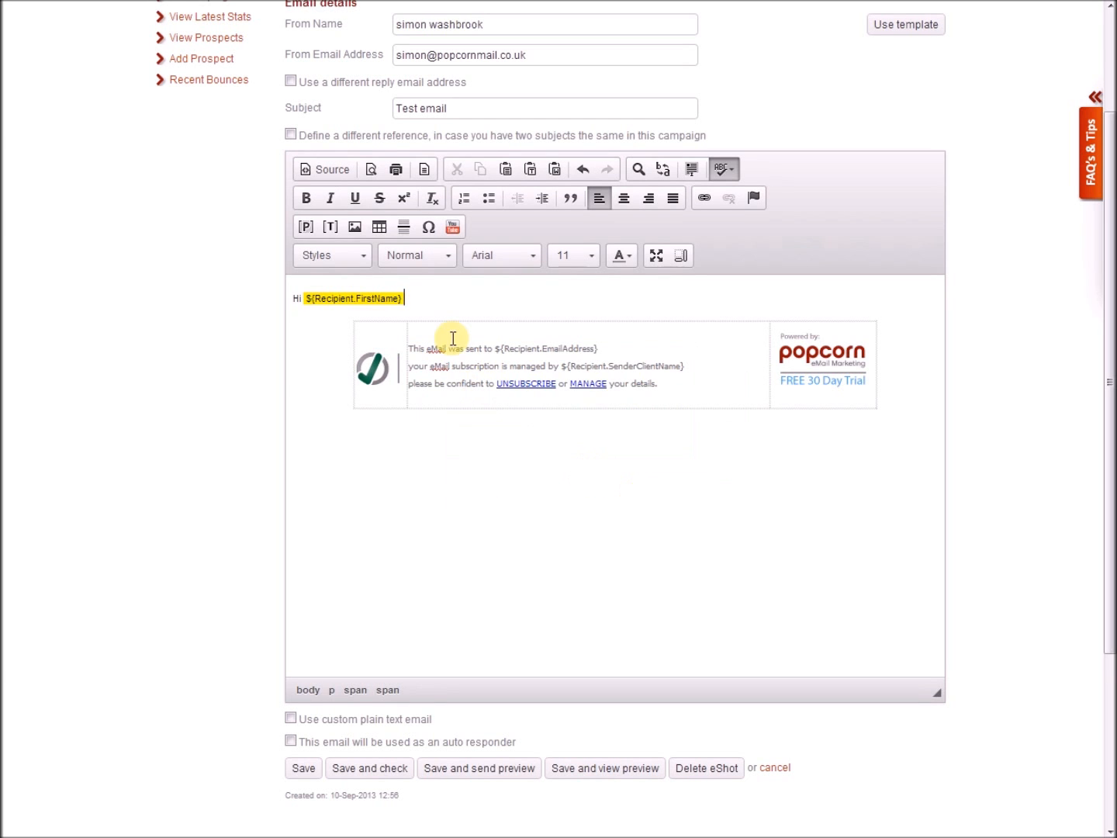
key("Return")
key("Return")
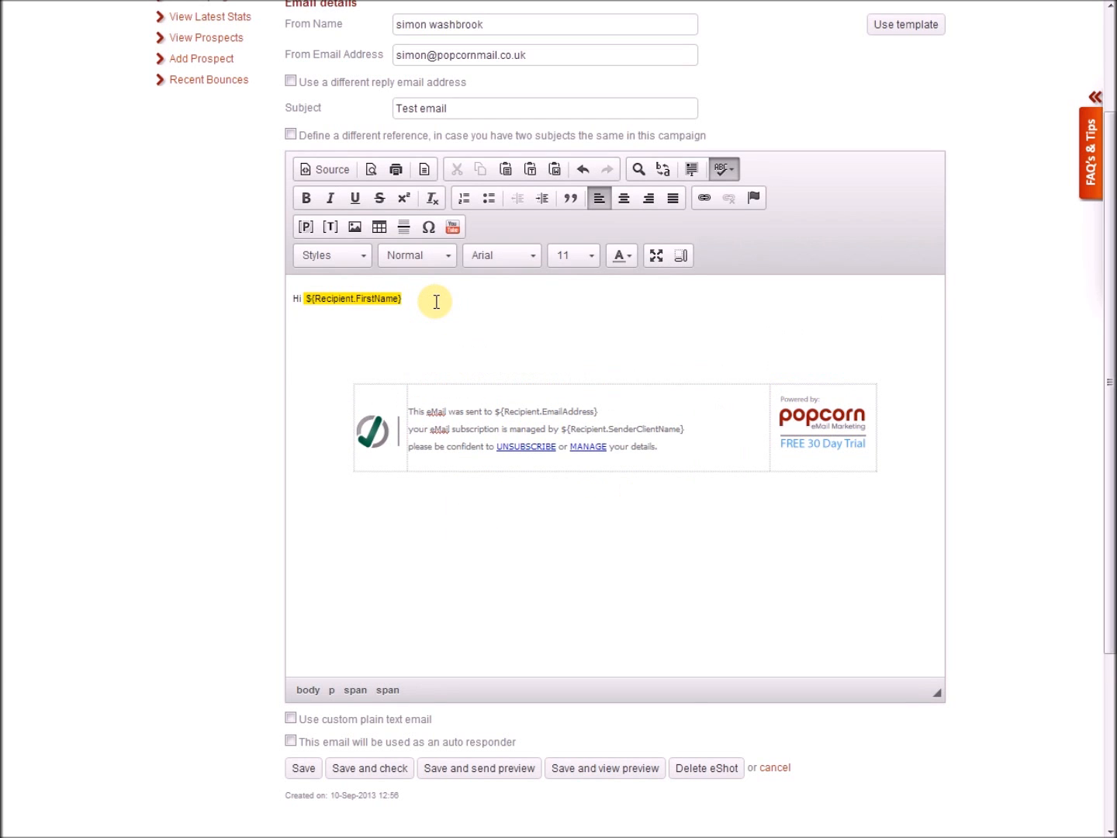
Upload Branded-Landing-Pages-Image through CKFinder and select it for the email body.
left_click(354, 230)
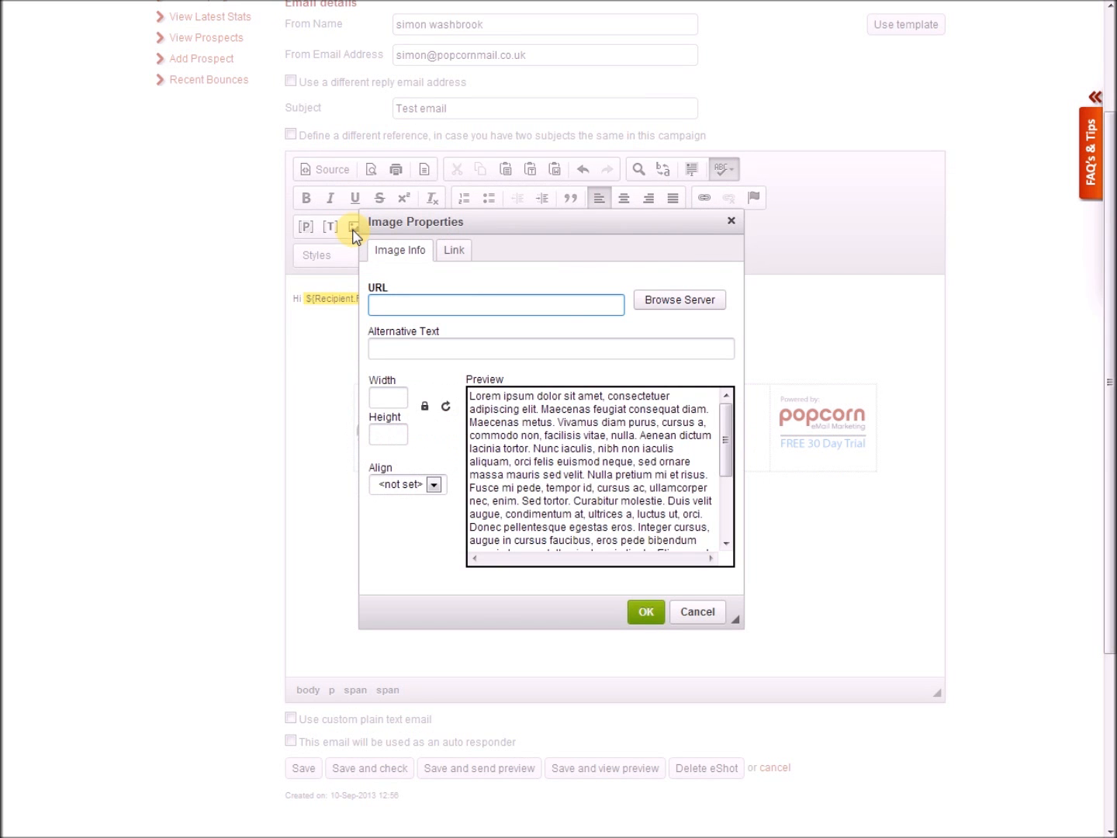
left_click(664, 308)
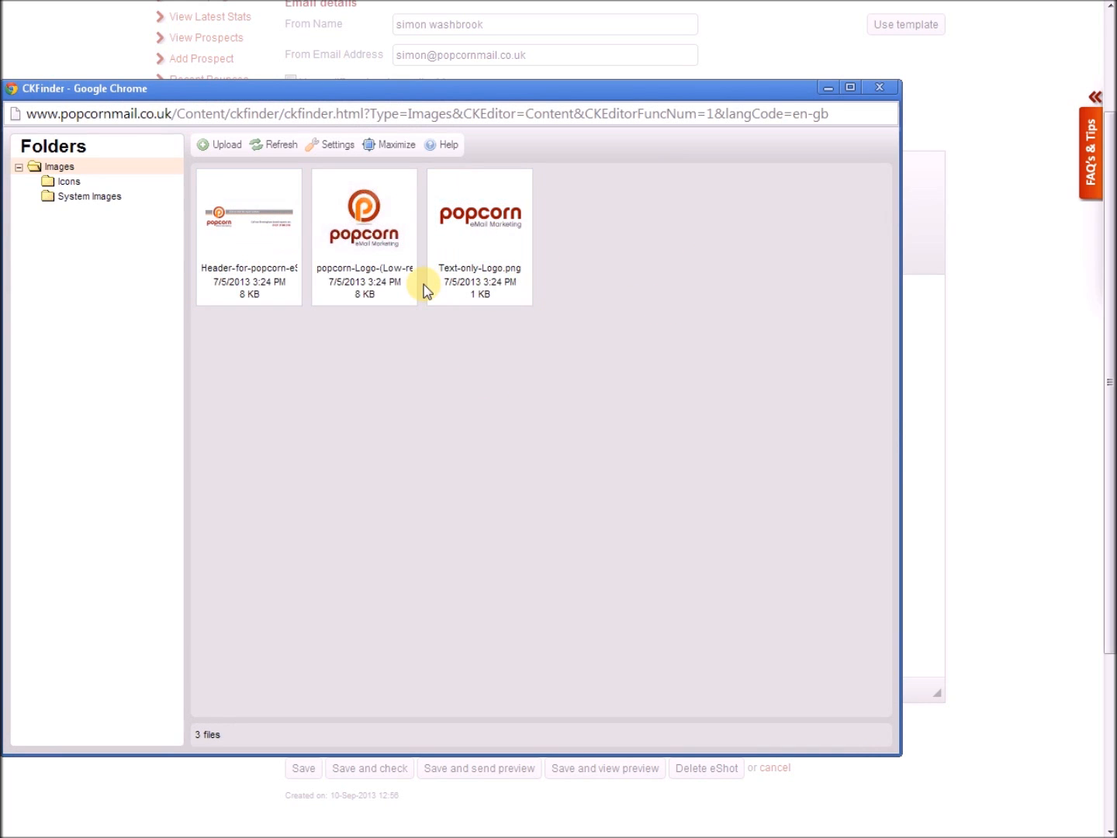
left_click(214, 153)
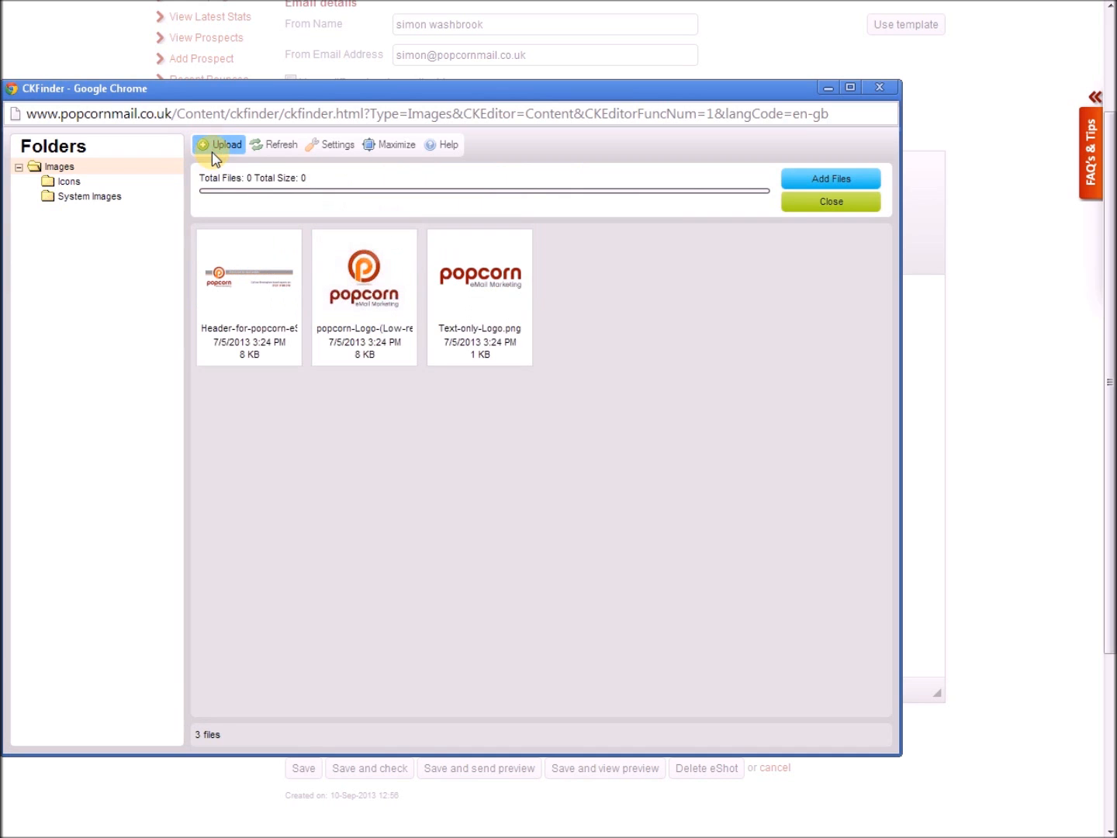
left_click(798, 186)
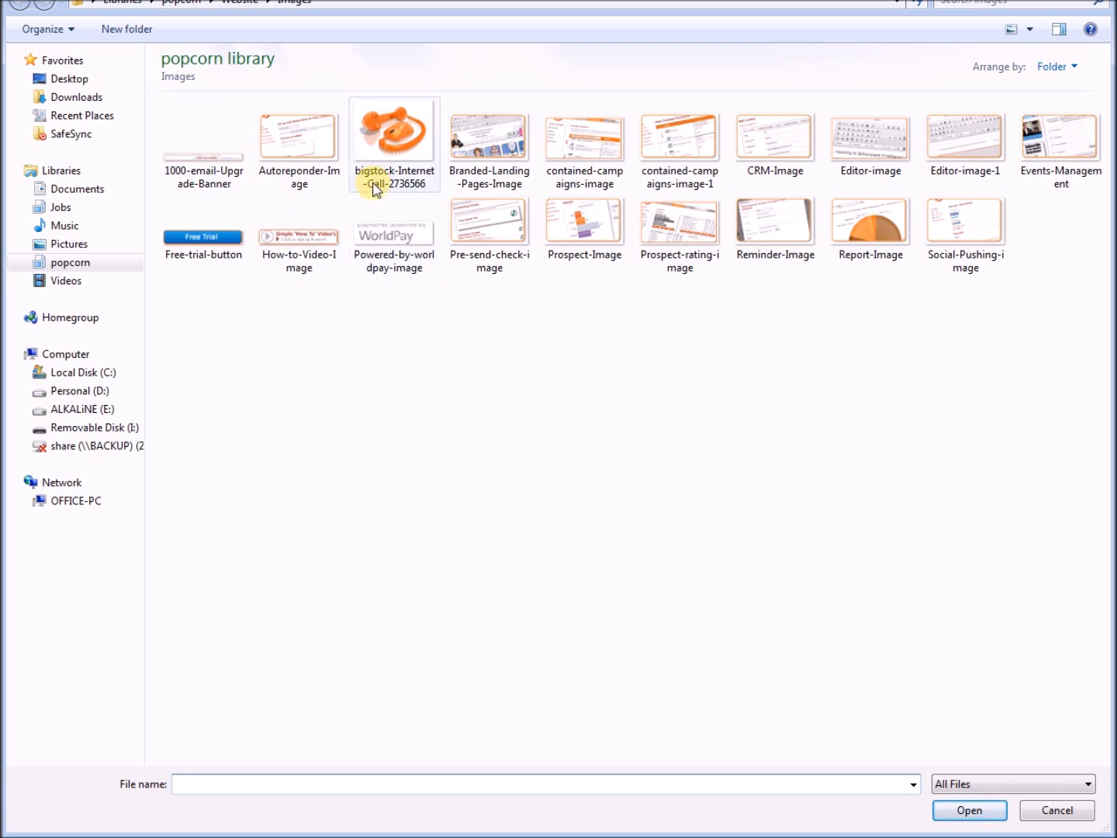
double_click(496, 137)
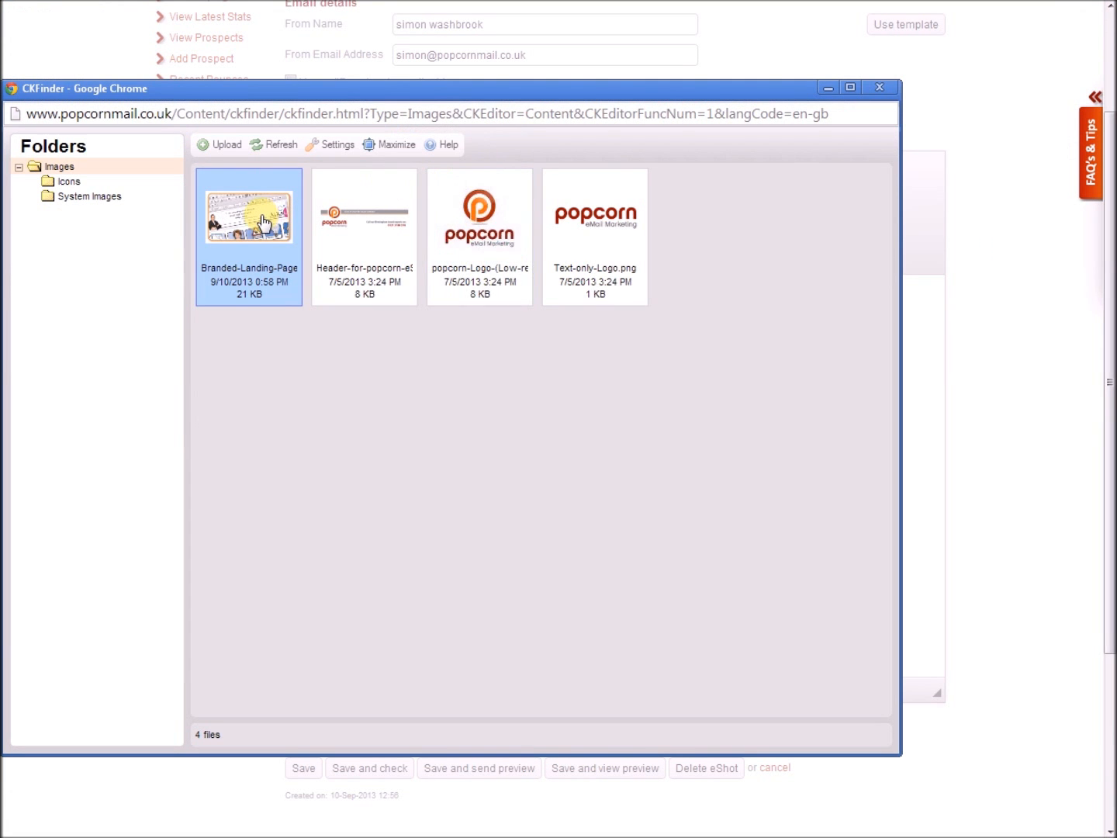
double_click(264, 223)
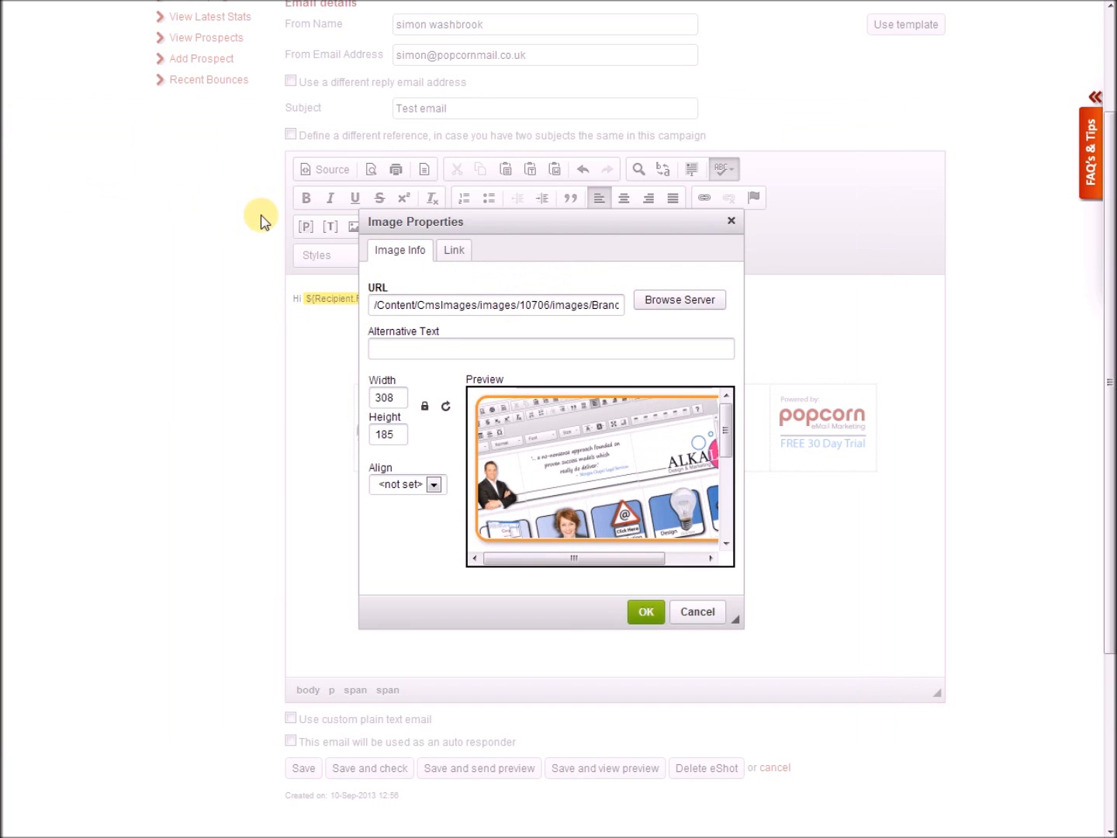
Set the image alignment to Right and apply it to the email.
left_click(423, 488)
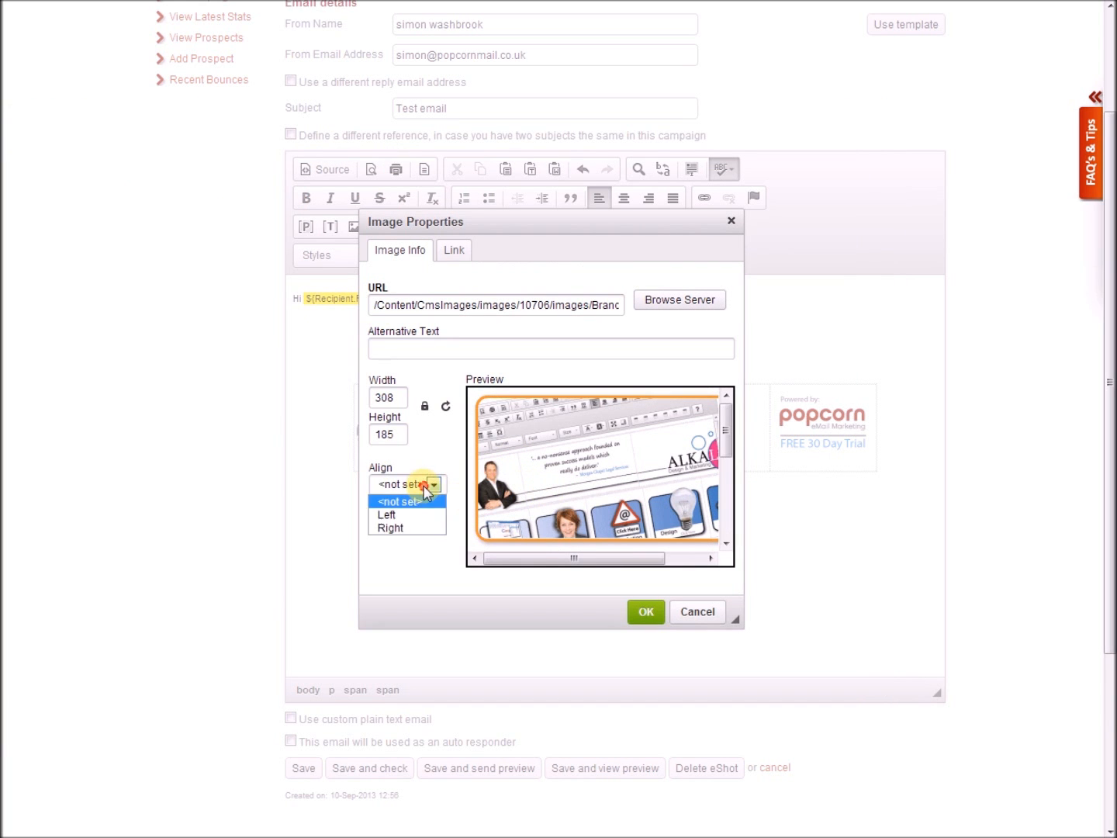
left_click(419, 526)
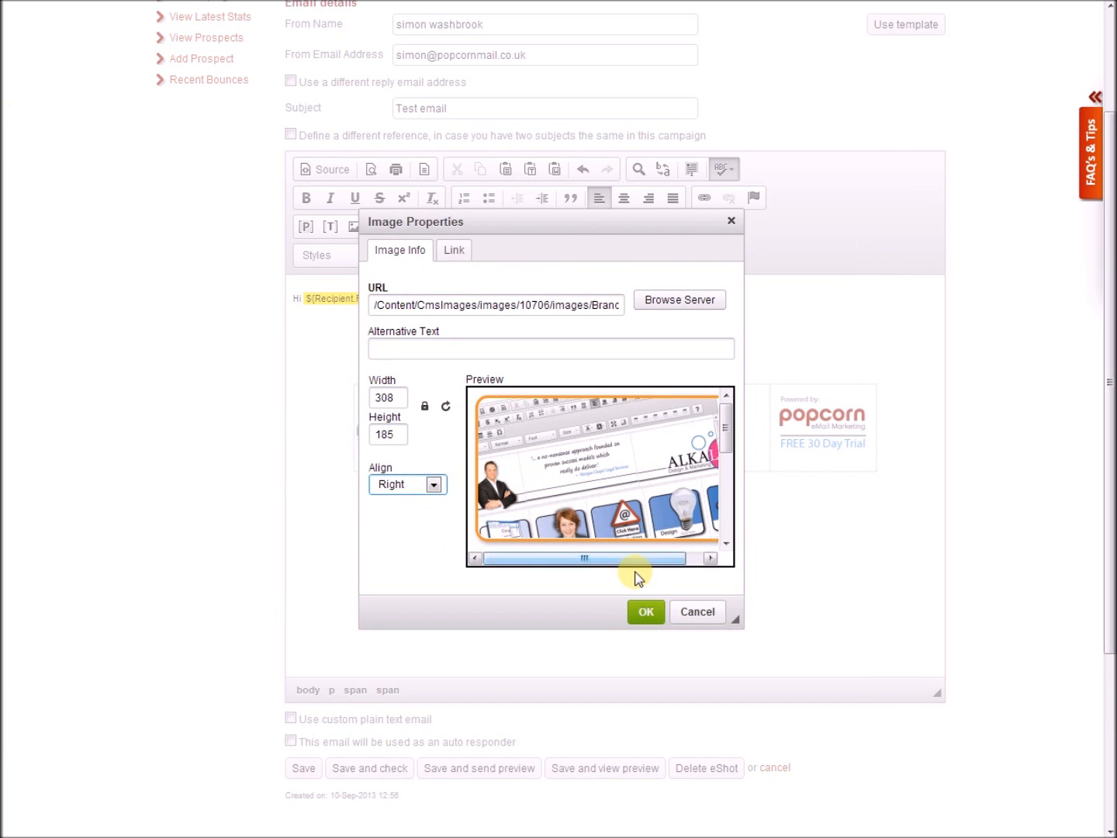
left_click(644, 613)
left_click(623, 377)
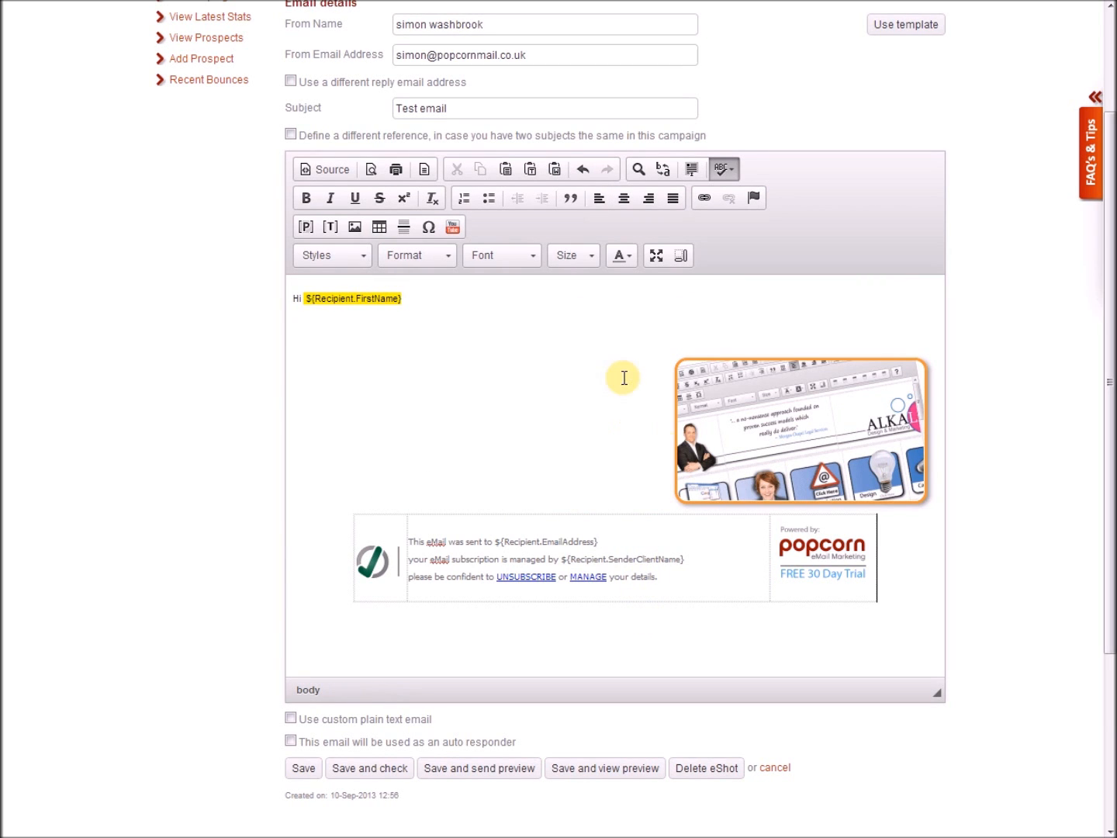
left_click_drag(893, 532, 203, 552)
left_click_drag(649, 500, 730, 596)
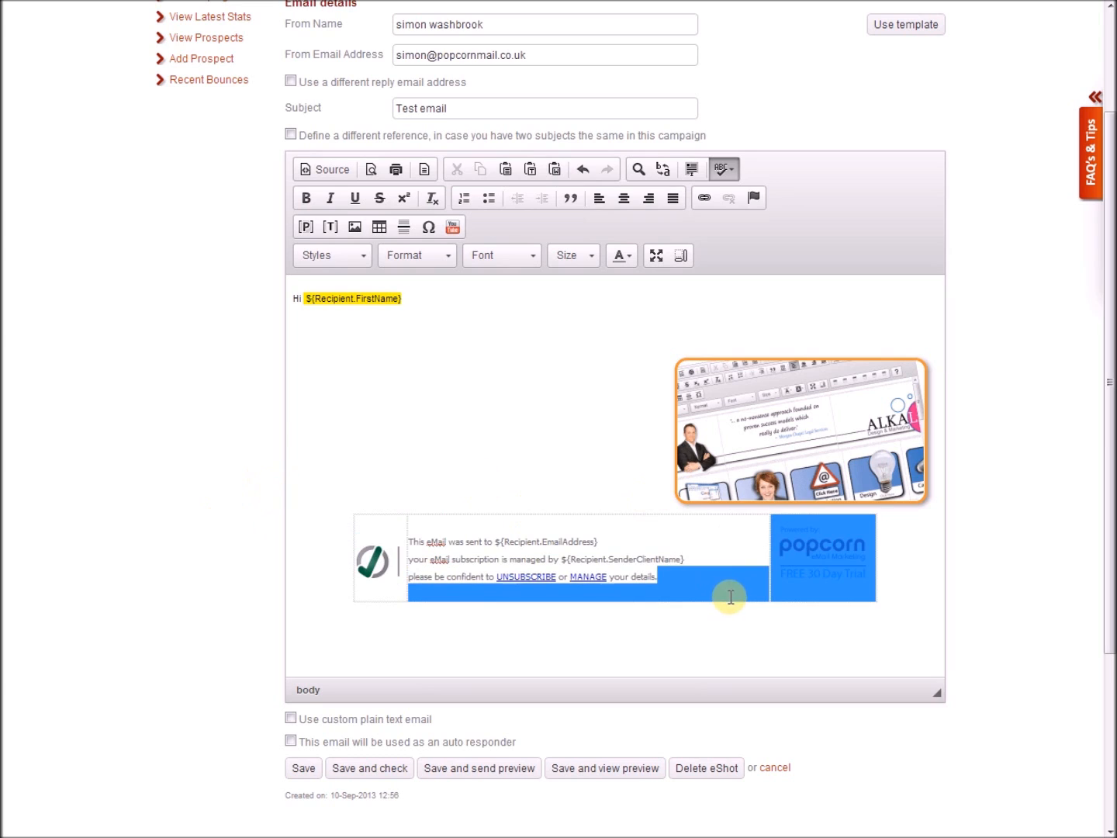
left_click(731, 597)
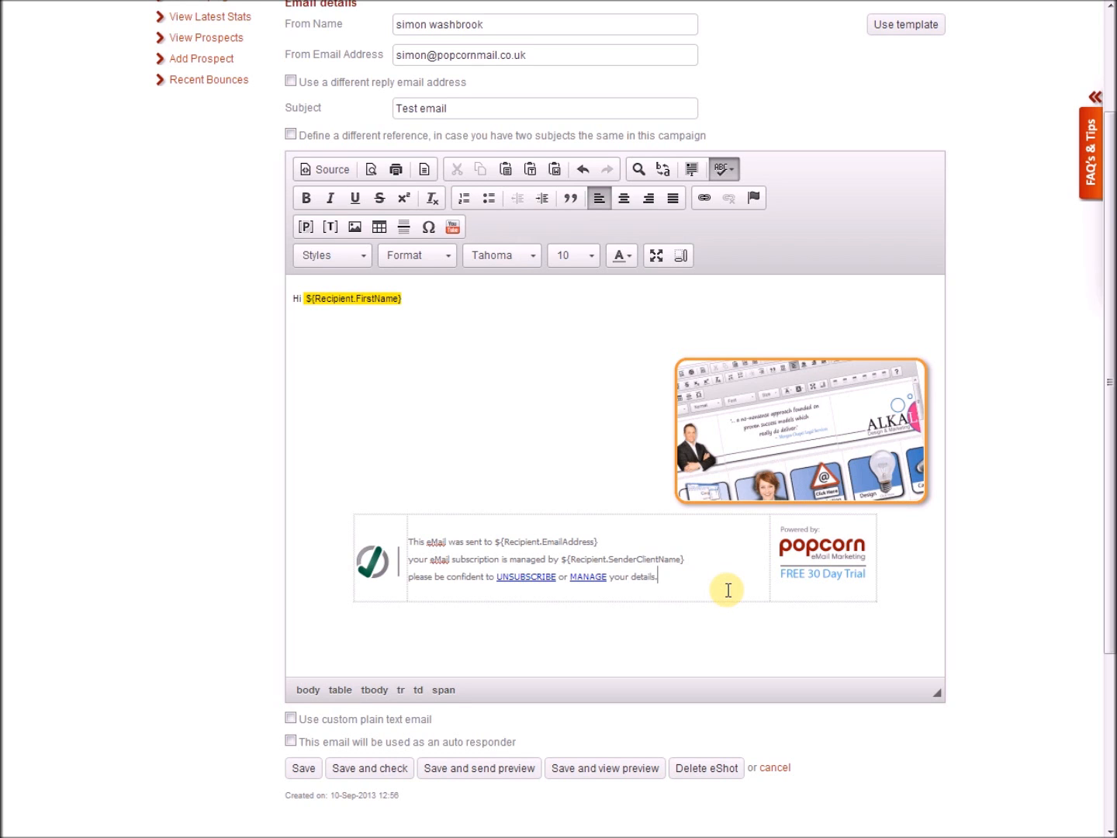
scroll(729, 590, "down", 3)
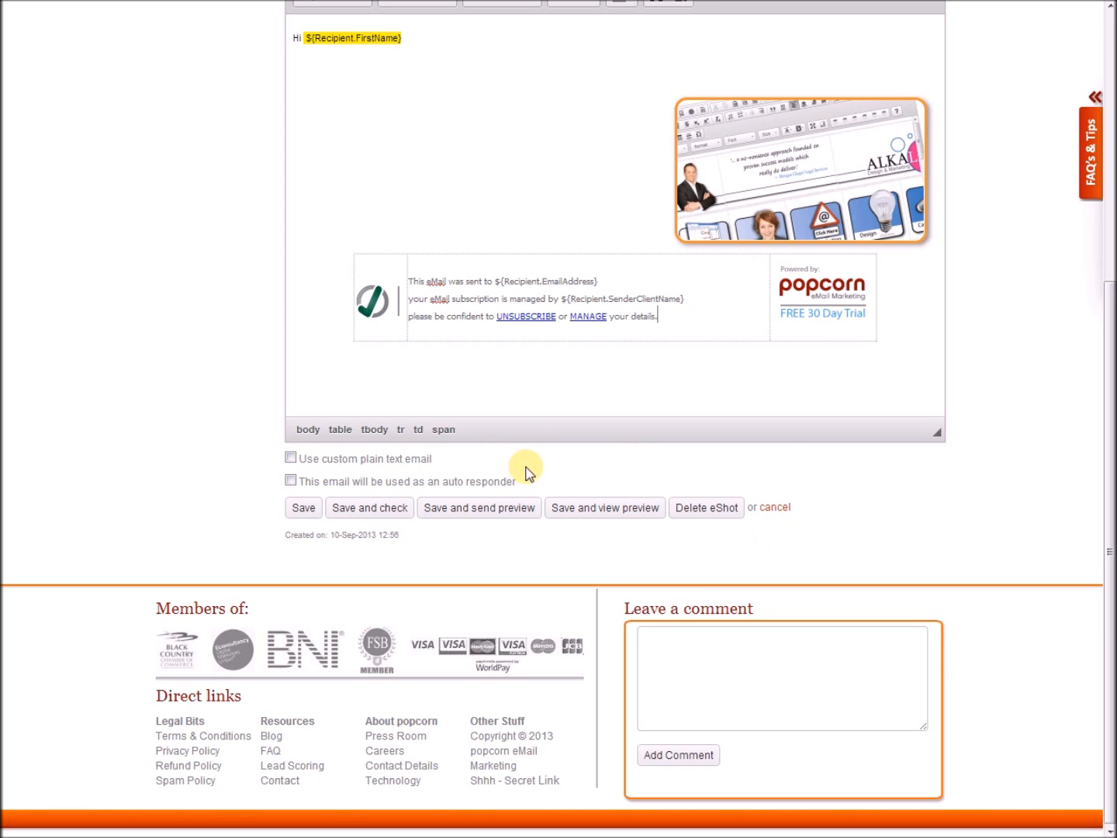
left_click(348, 461)
left_click(424, 559)
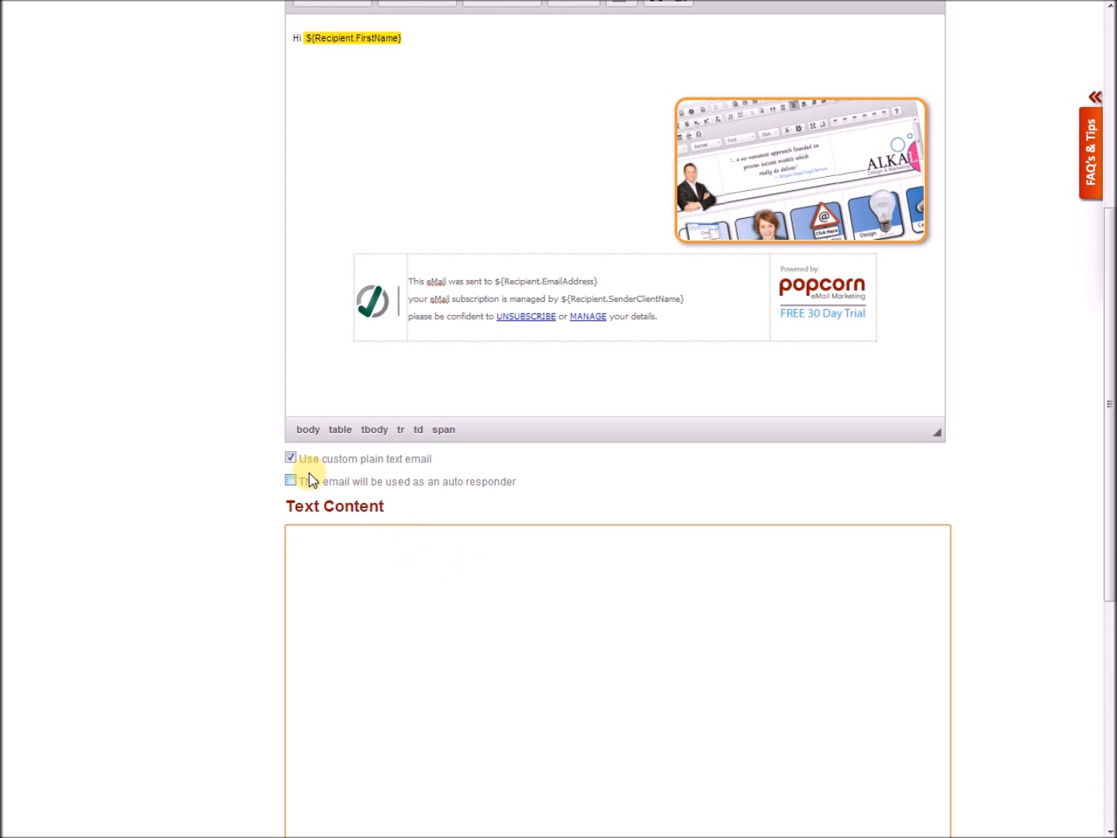
left_click(290, 458)
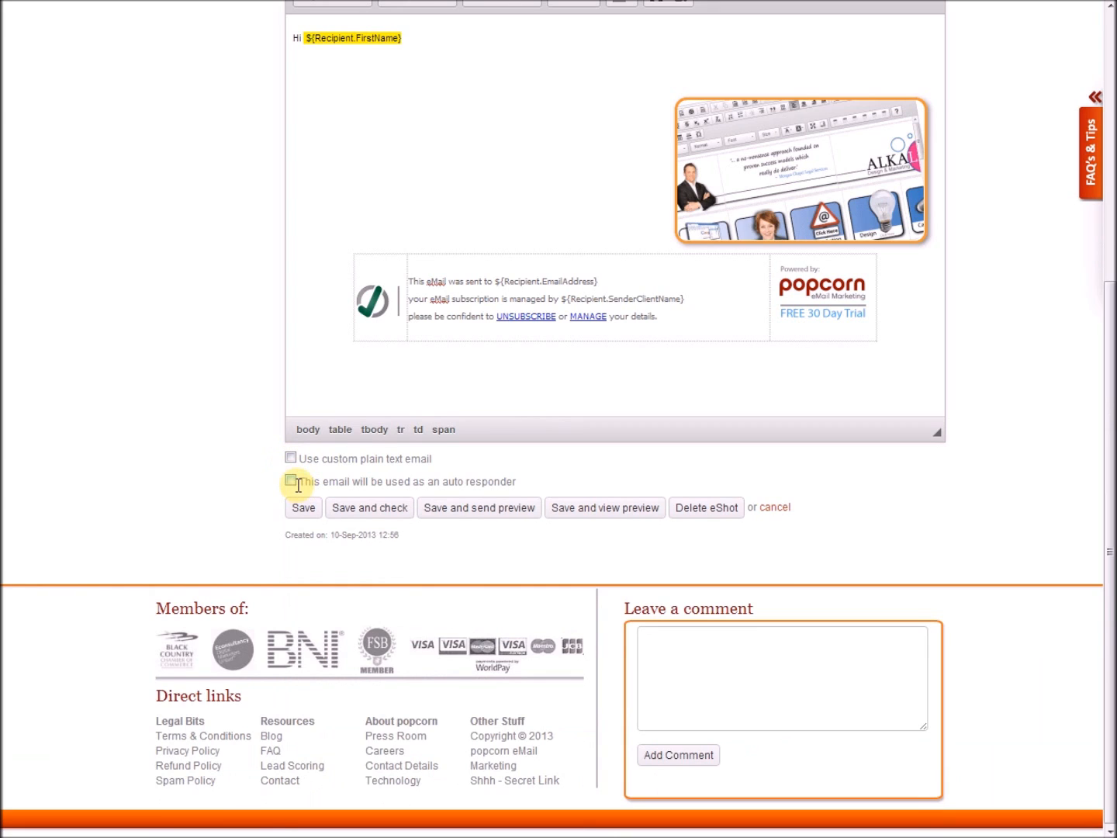
left_click(291, 481)
left_click(291, 481)
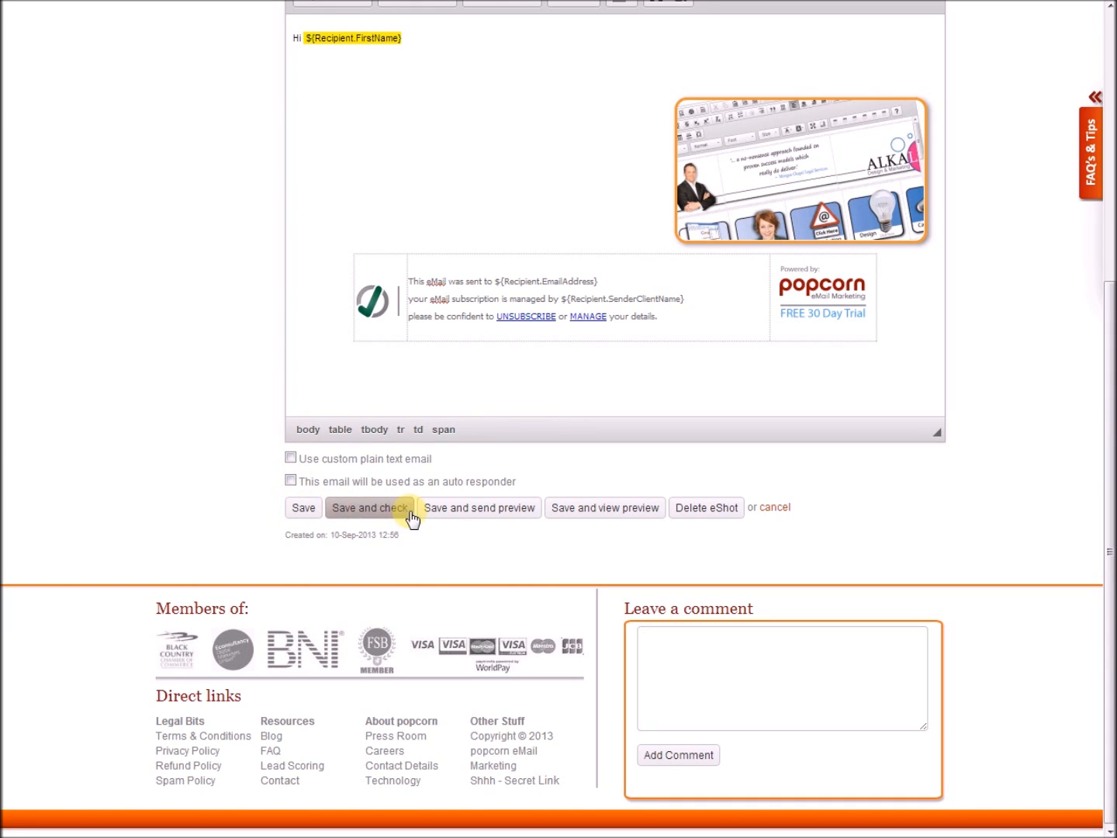
left_click(303, 513)
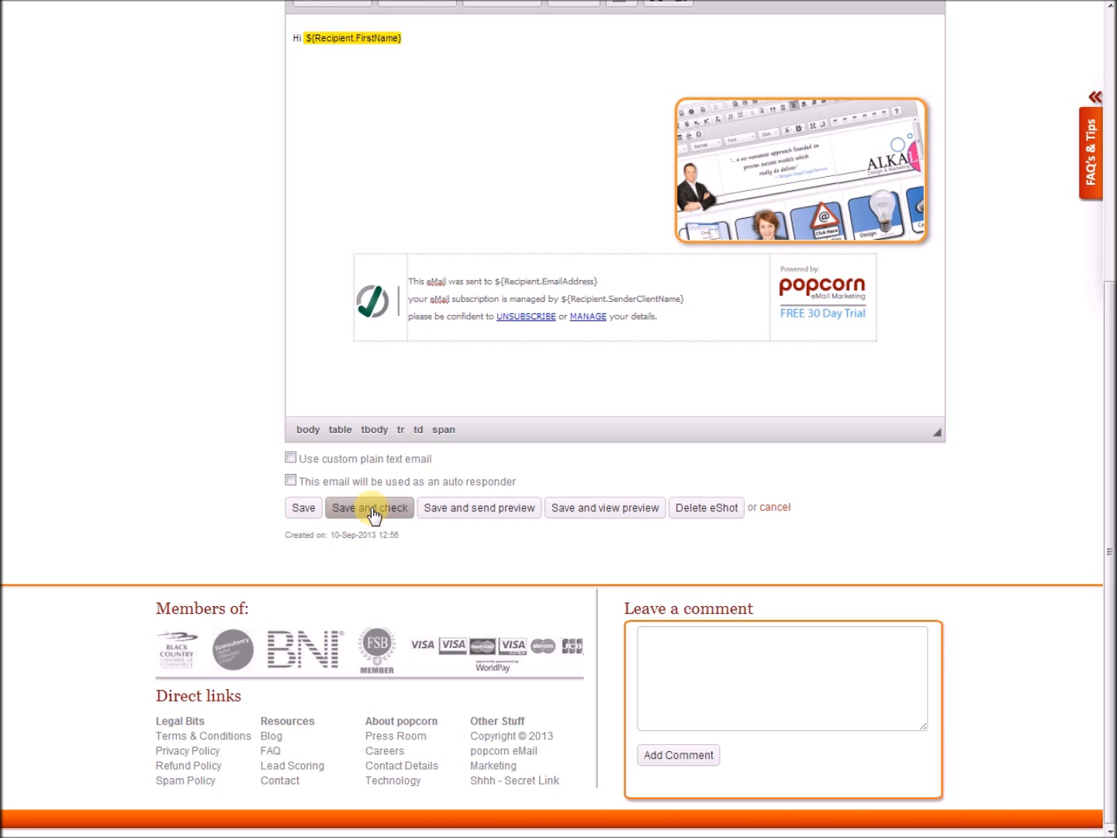
Run 'Save and check' and review the zero Spam Word, Personalisation and Missing links results.
left_click(371, 508)
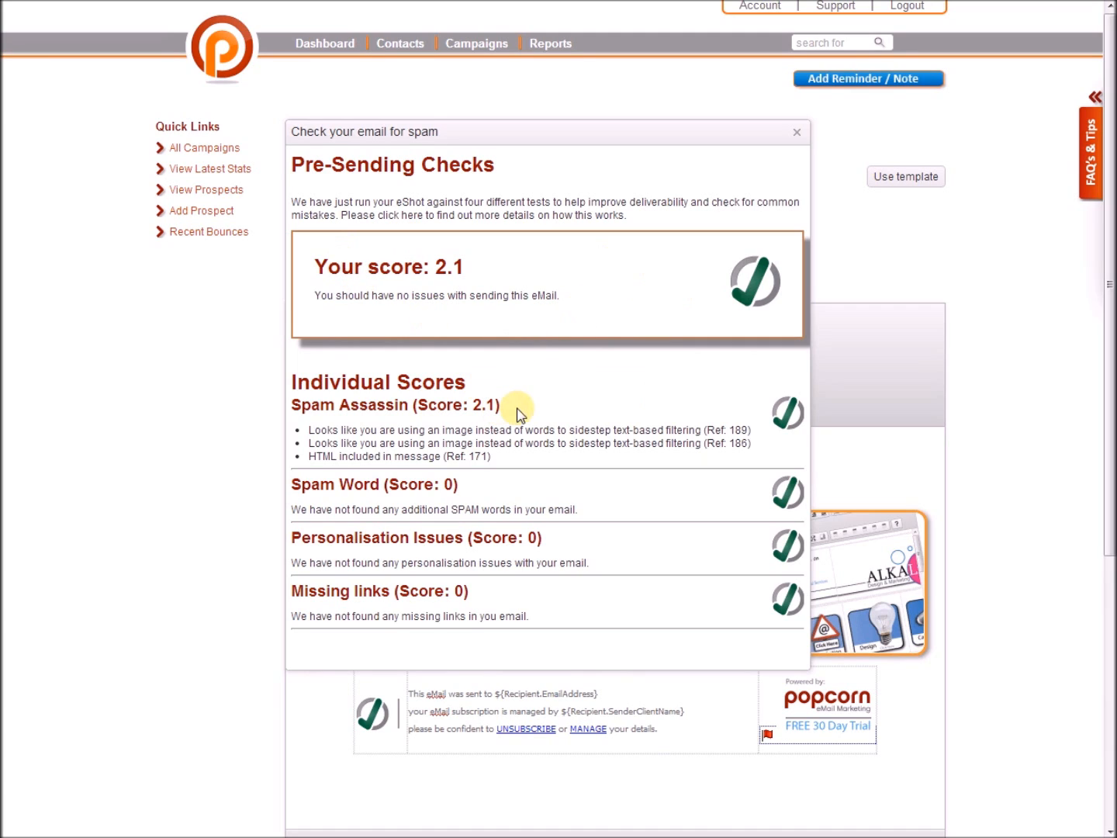
left_click_drag(377, 441, 485, 455)
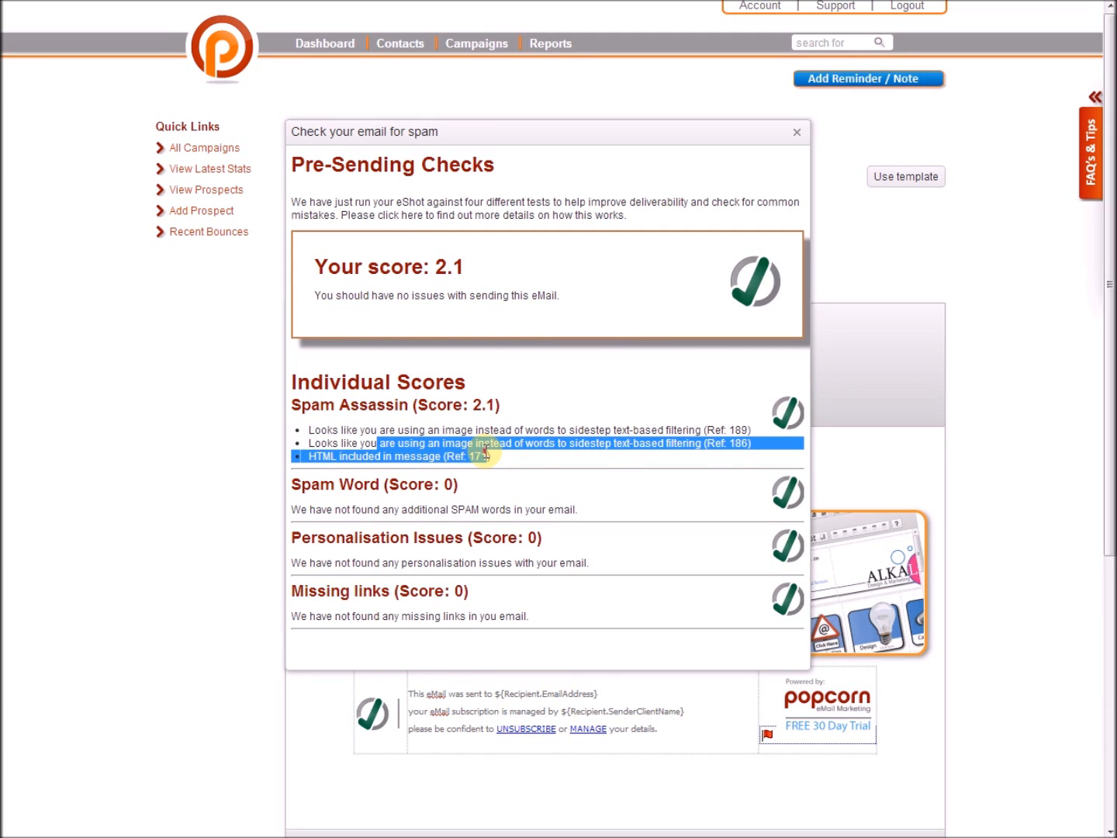
left_click(486, 454)
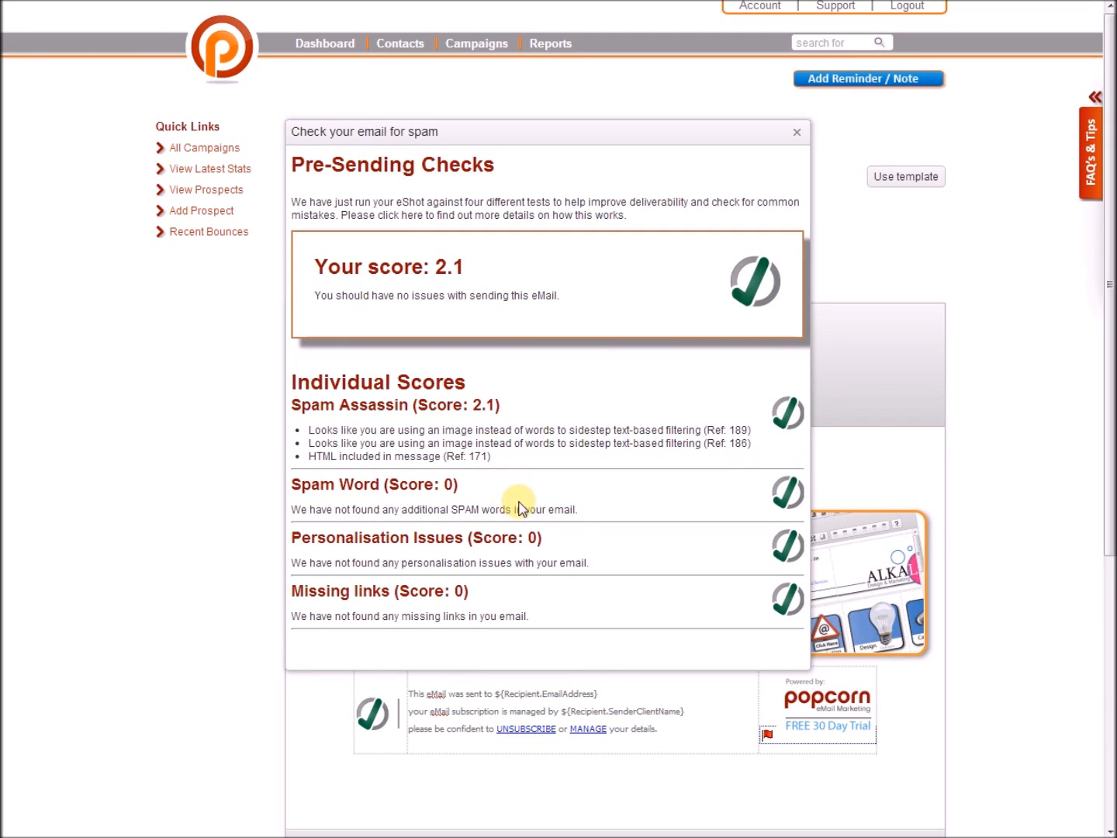
left_click_drag(585, 509, 361, 487)
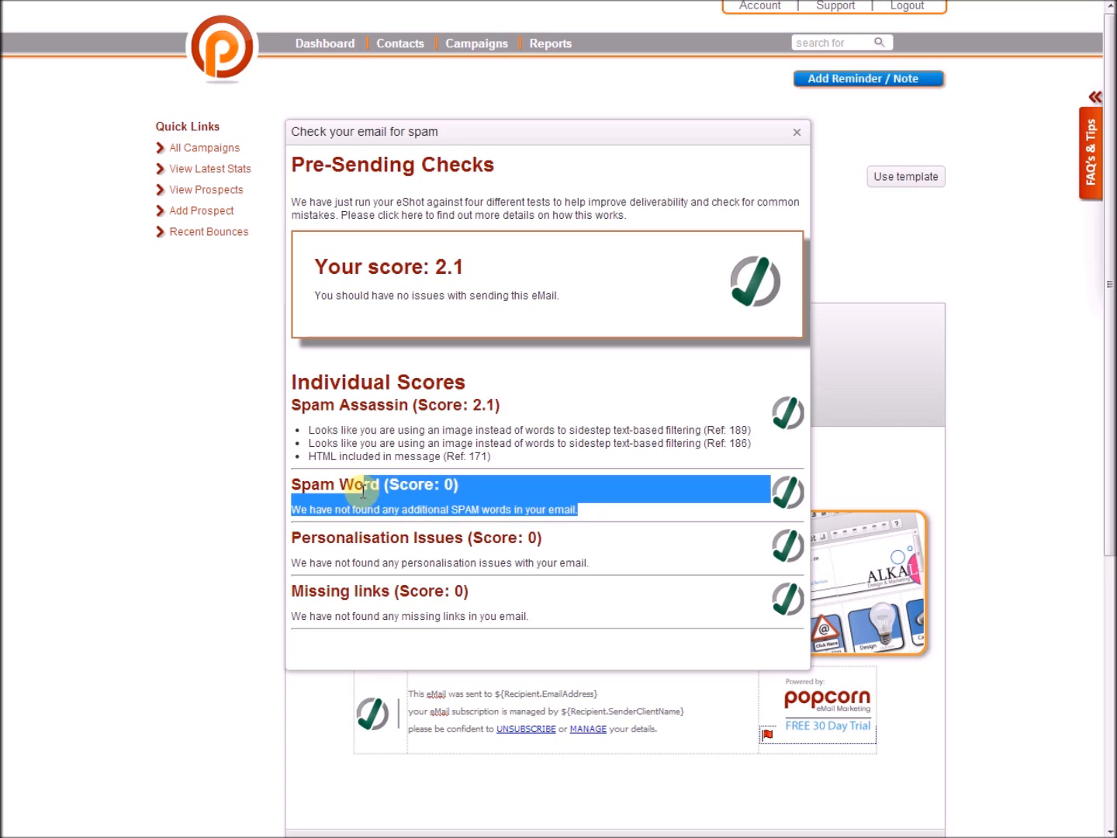
left_click_drag(594, 563, 406, 552)
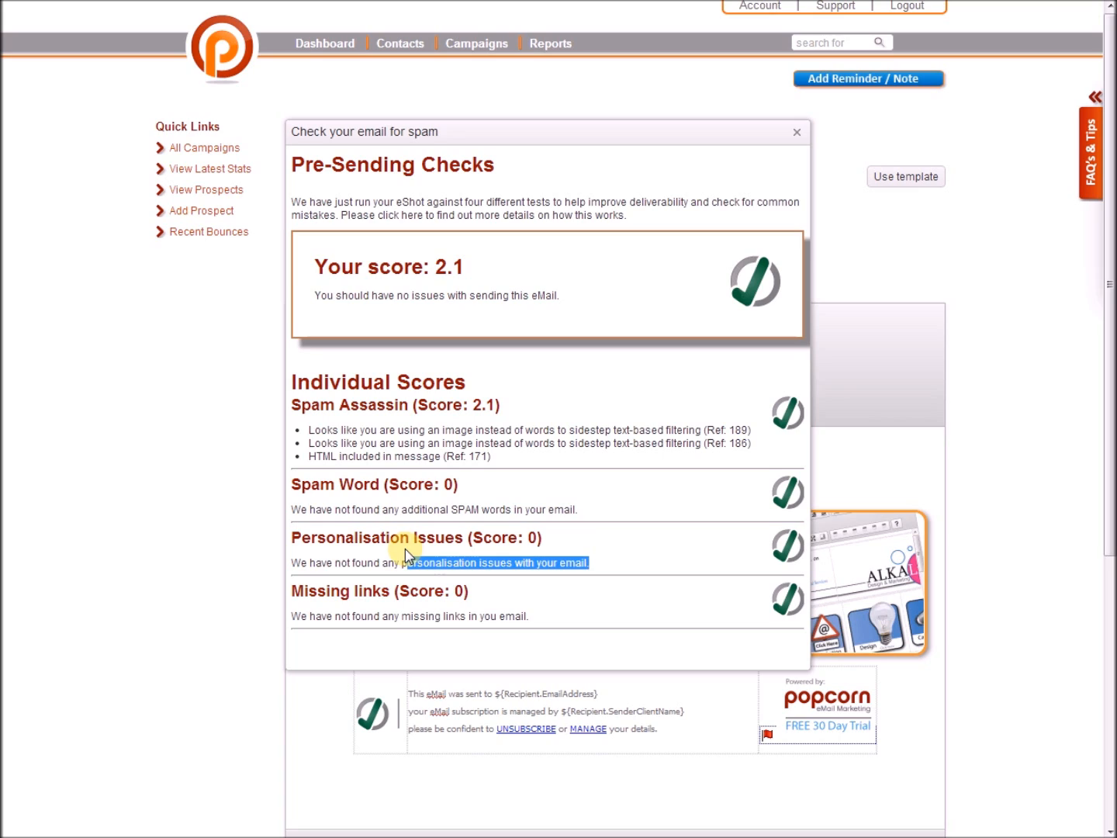
left_click_drag(553, 618, 370, 596)
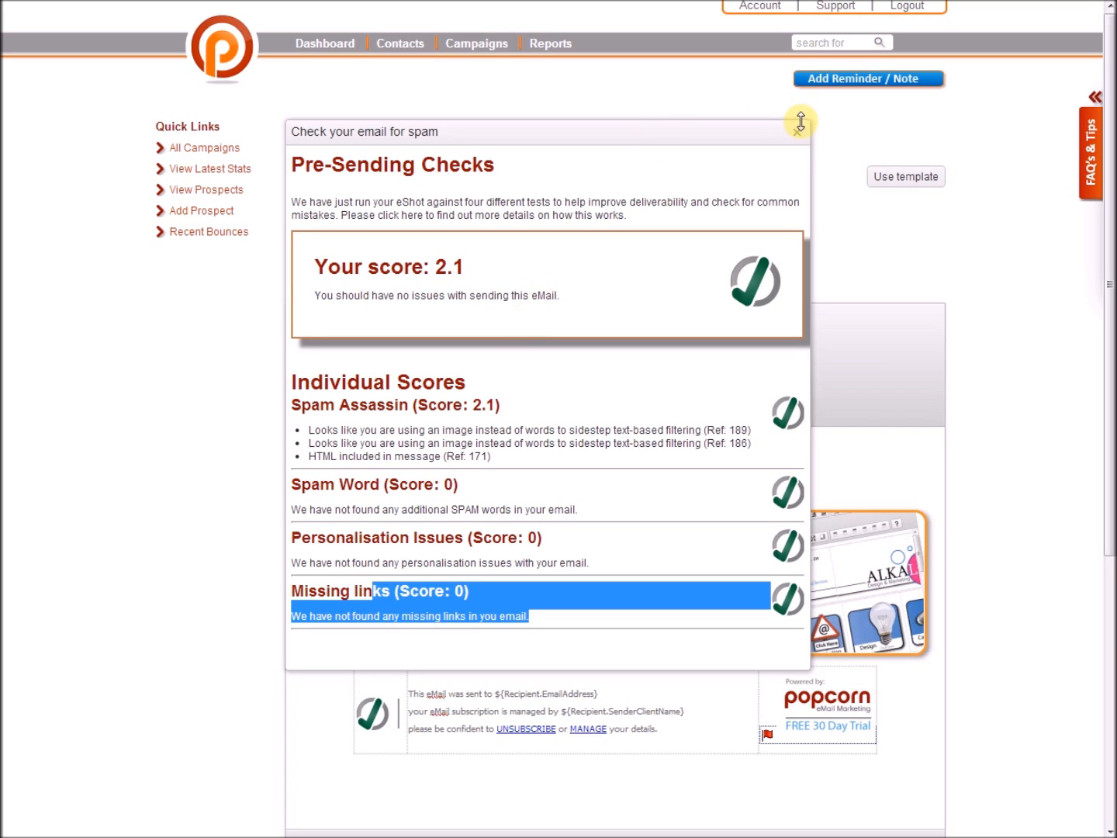
Close the spam results, open the save-and-preview dialog, then dismiss it without sending.
left_click(800, 132)
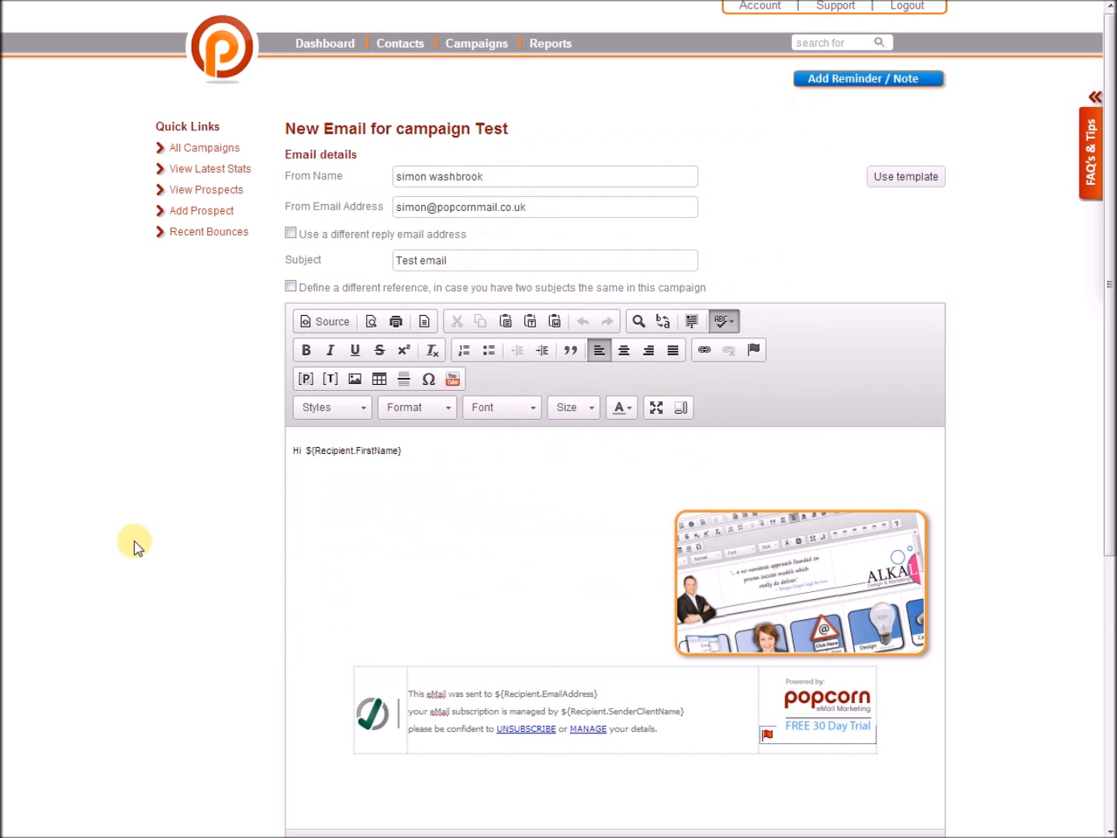
scroll(108, 544, "down", 4)
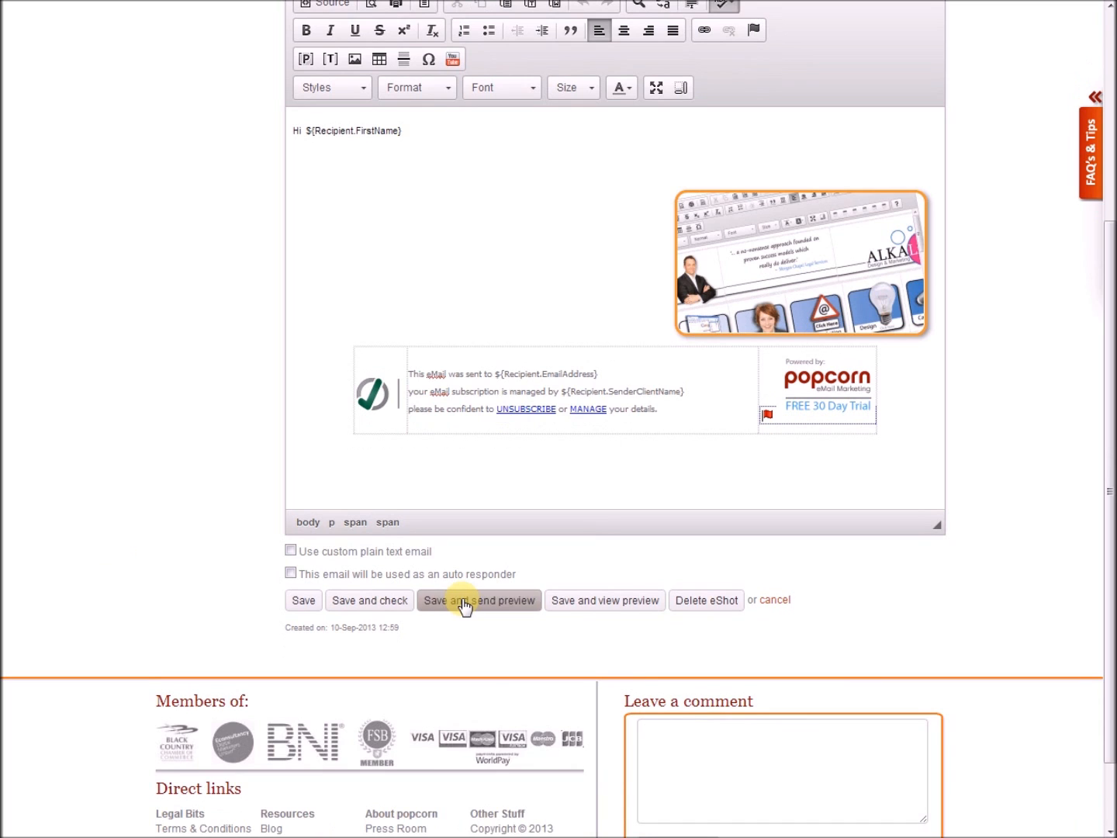
left_click(464, 602)
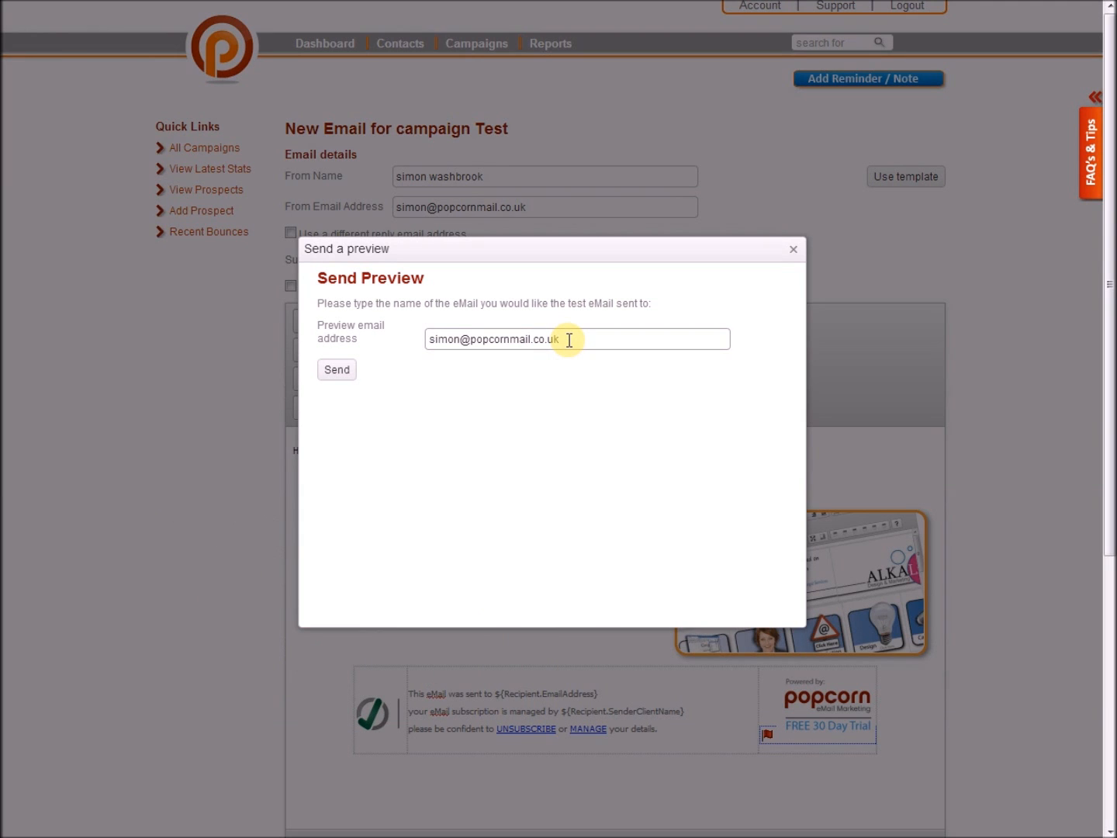
left_click(791, 250)
scroll(992, 563, "down", 5)
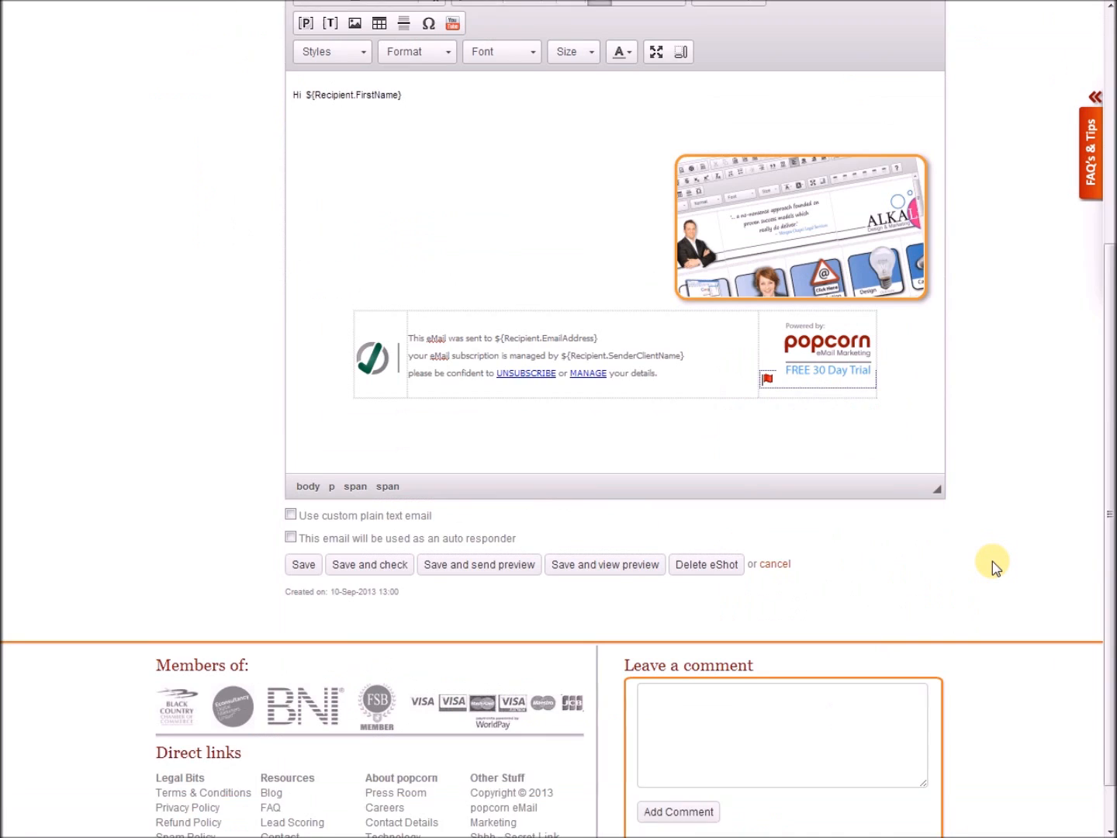
scroll(992, 562, "down", 1)
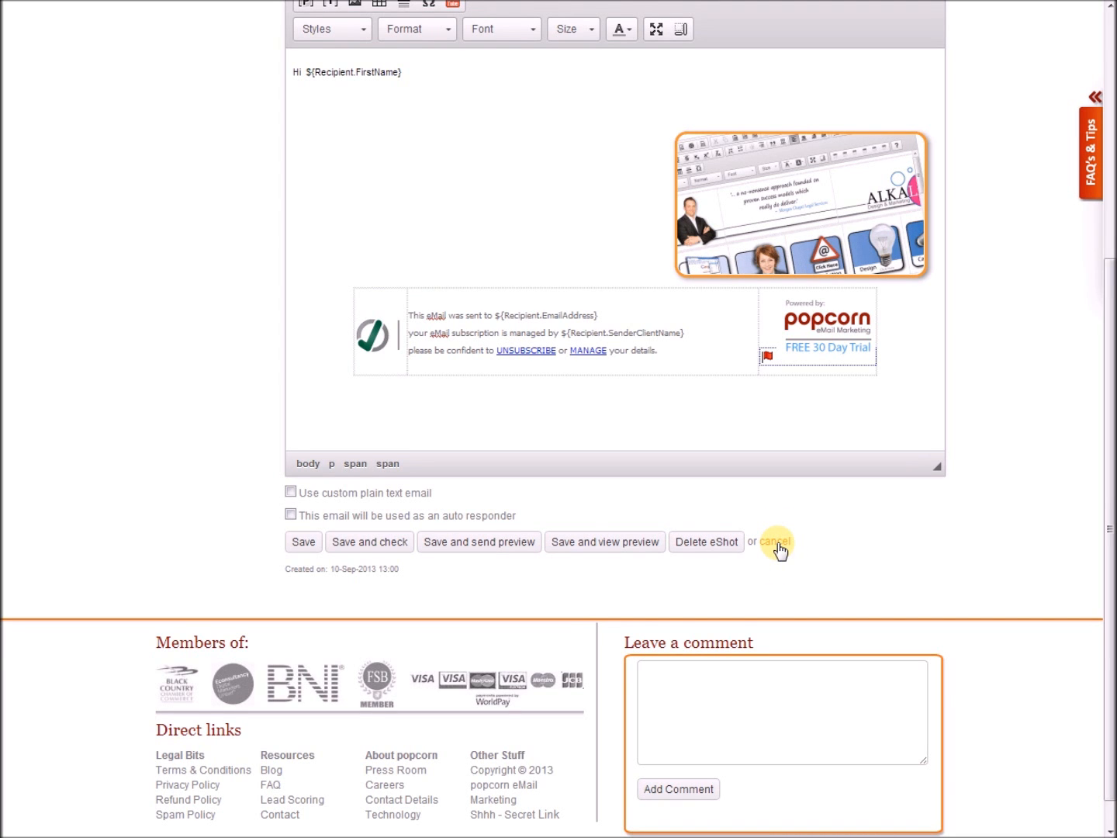
scroll(777, 544, "up", 5)
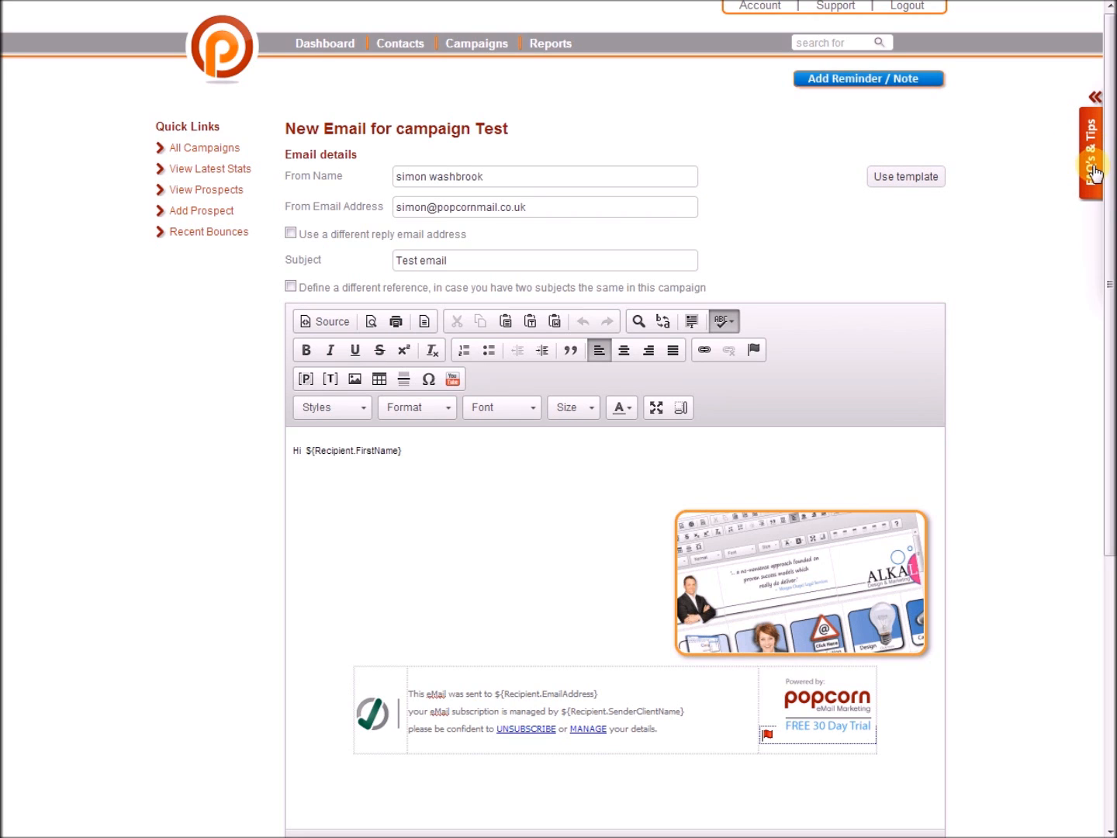
scroll(877, 233, "down", 5)
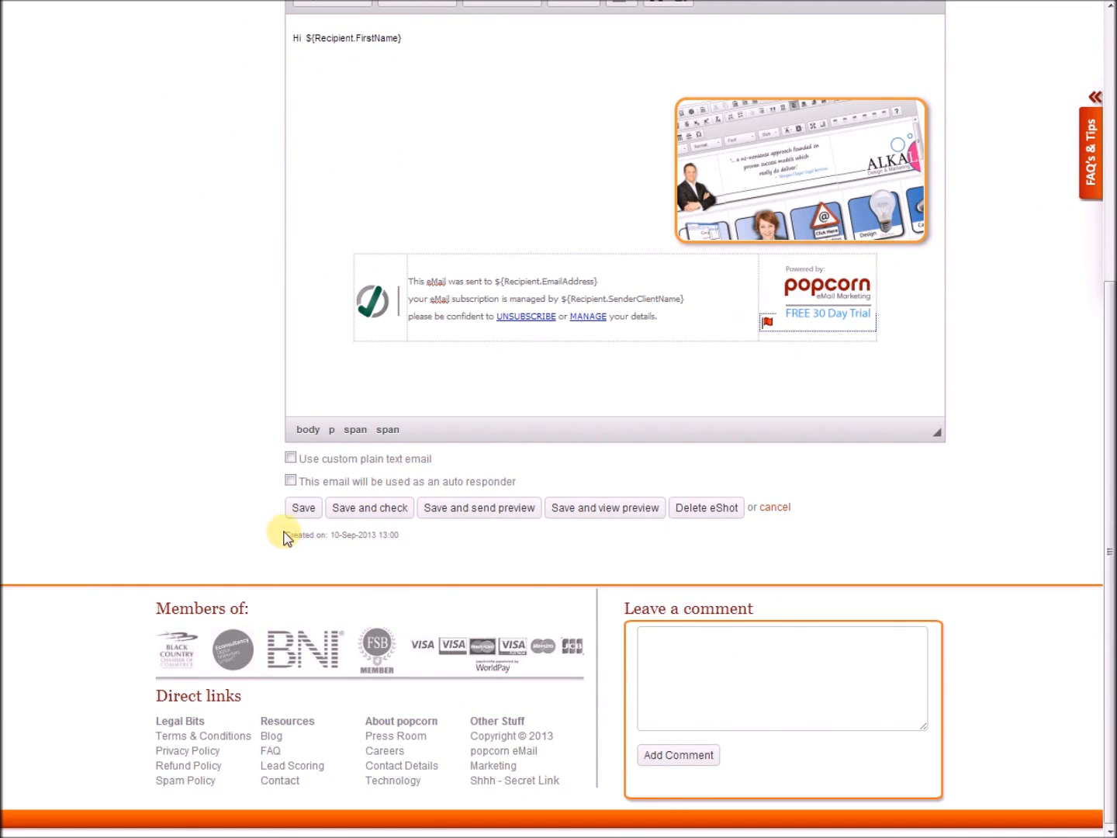
Save the email, open Contacts Import / Add, and back out of Import Data to Add New Contacts.
left_click(304, 508)
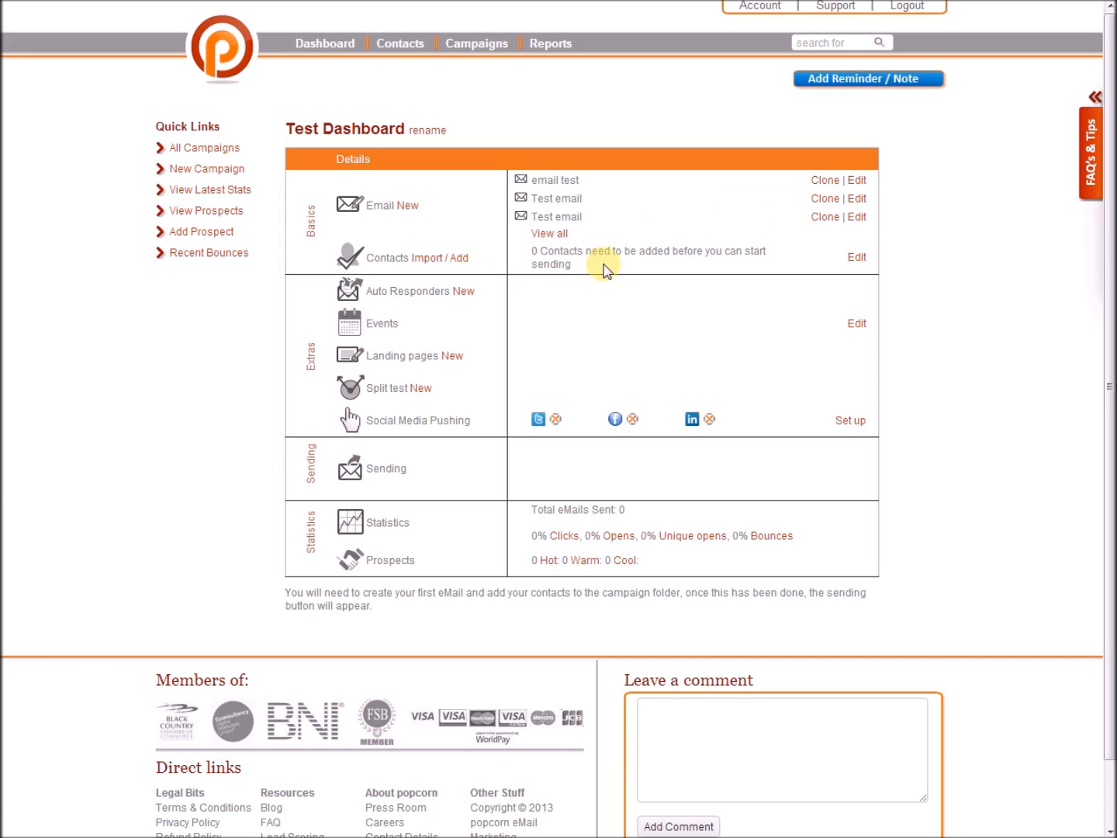
left_click(444, 264)
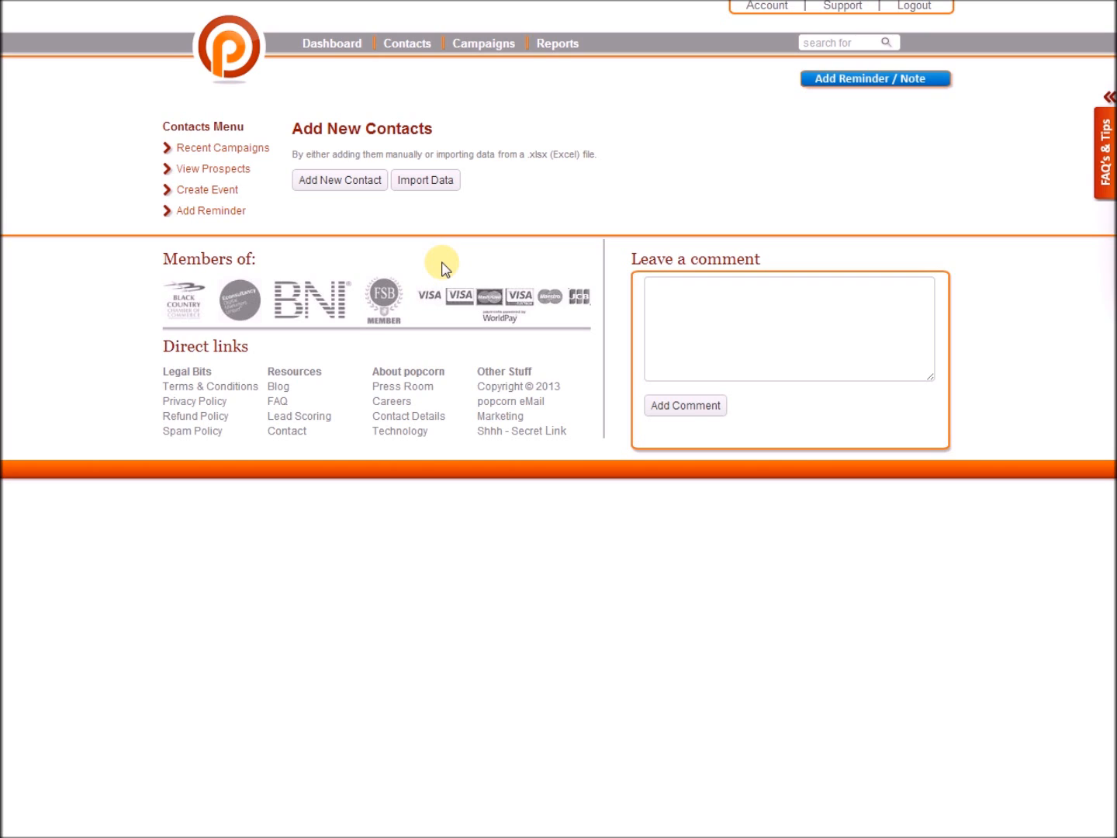
left_click(428, 182)
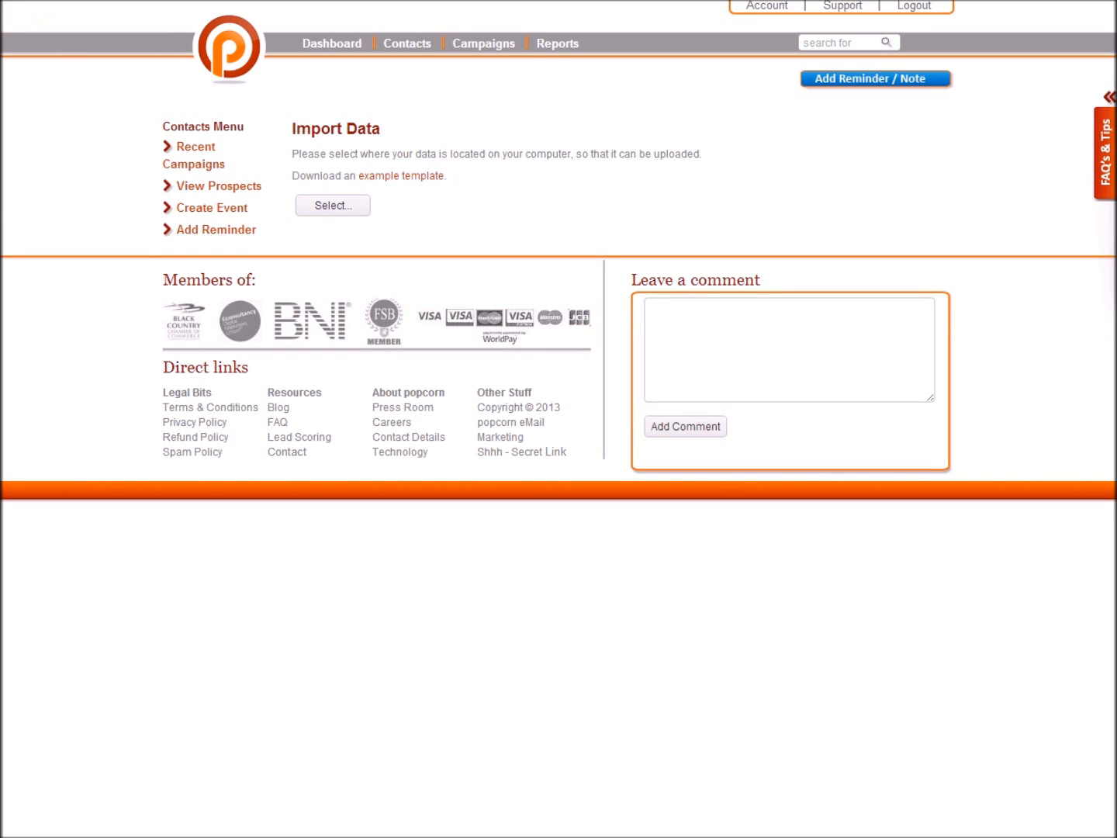
key("alt+Left")
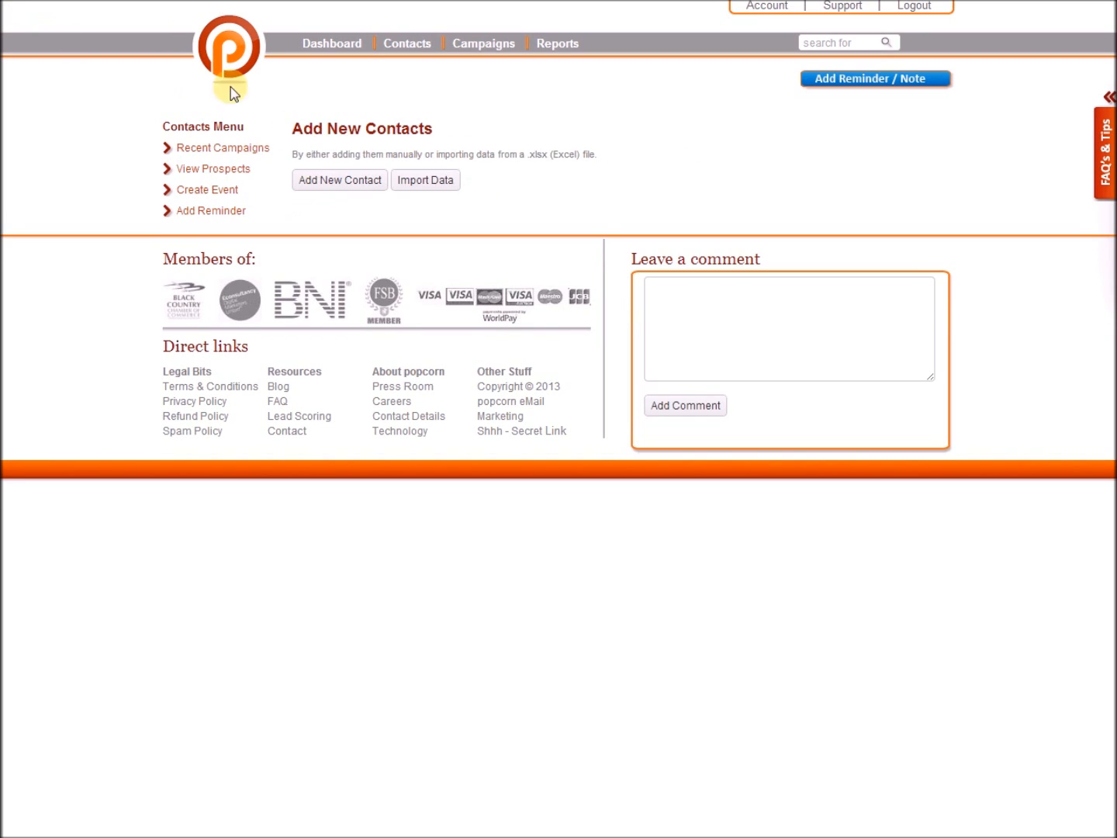
Start a new contact, inspect the Accountant category field, then abandon the form without saving.
left_click(374, 186)
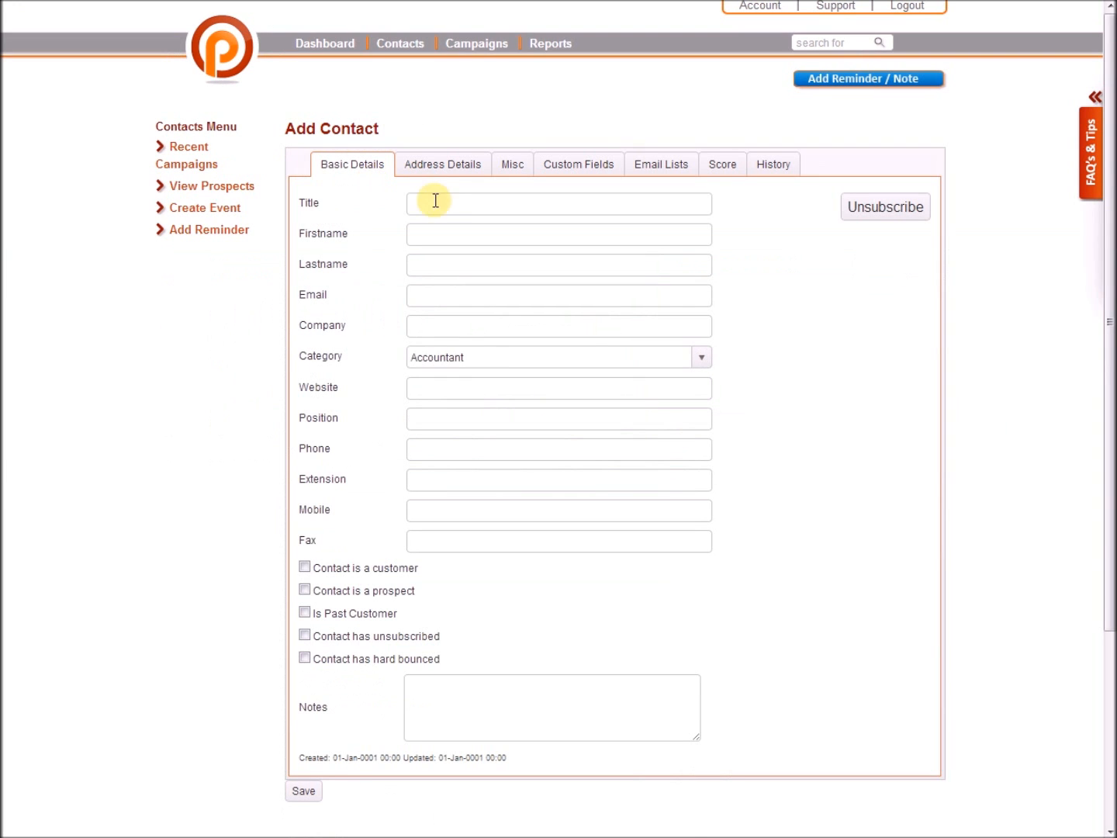
left_click(456, 200)
left_click(498, 366)
left_click_drag(499, 359, 303, 392)
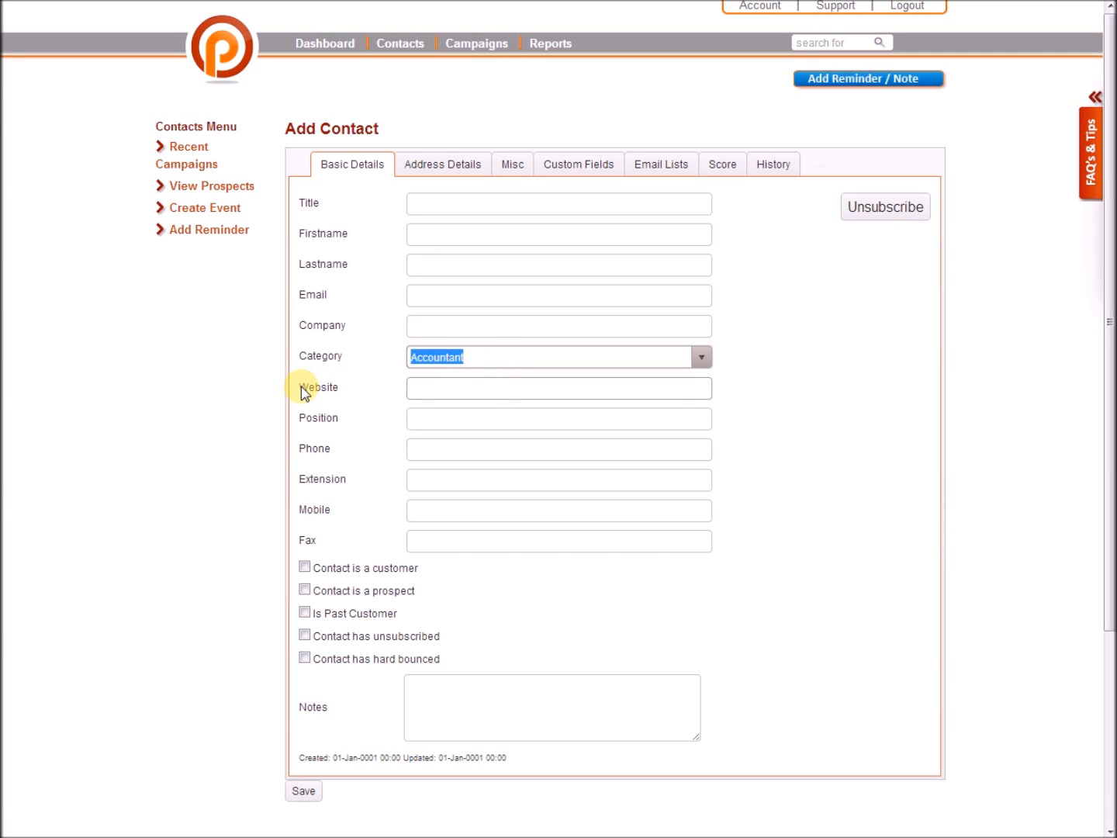
left_click(800, 37)
left_click(491, 356)
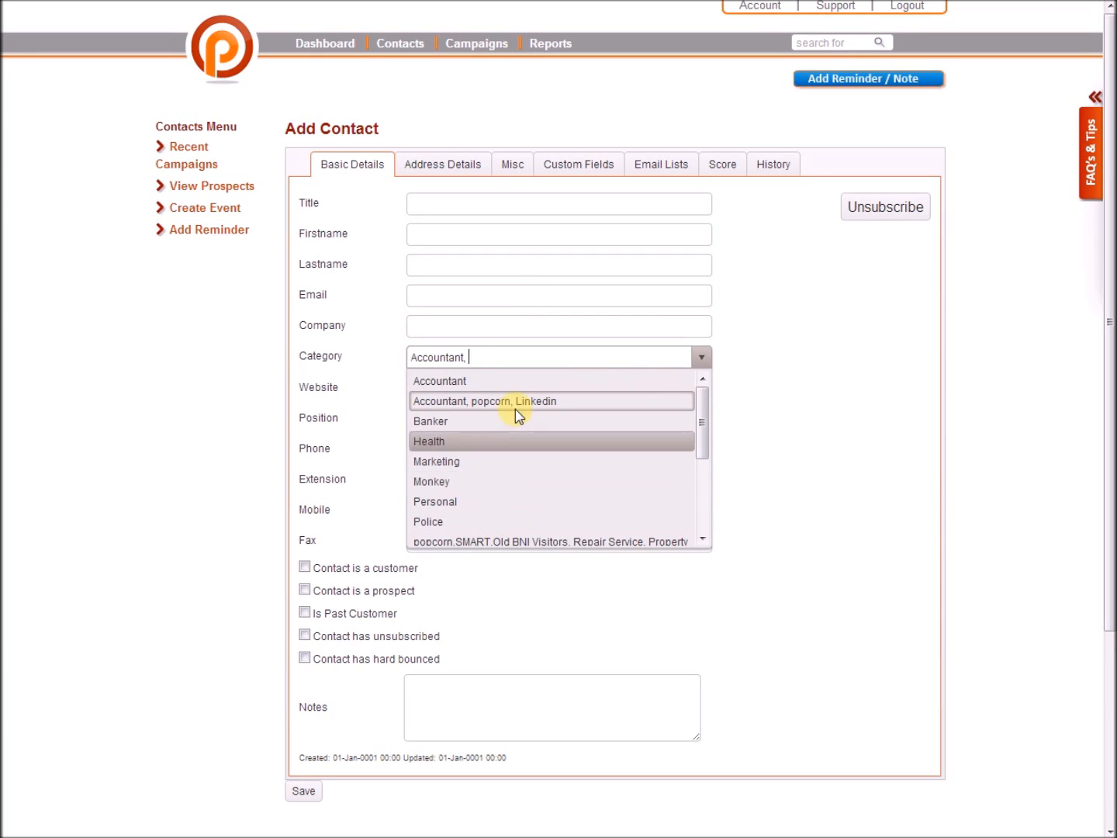
left_click(541, 319)
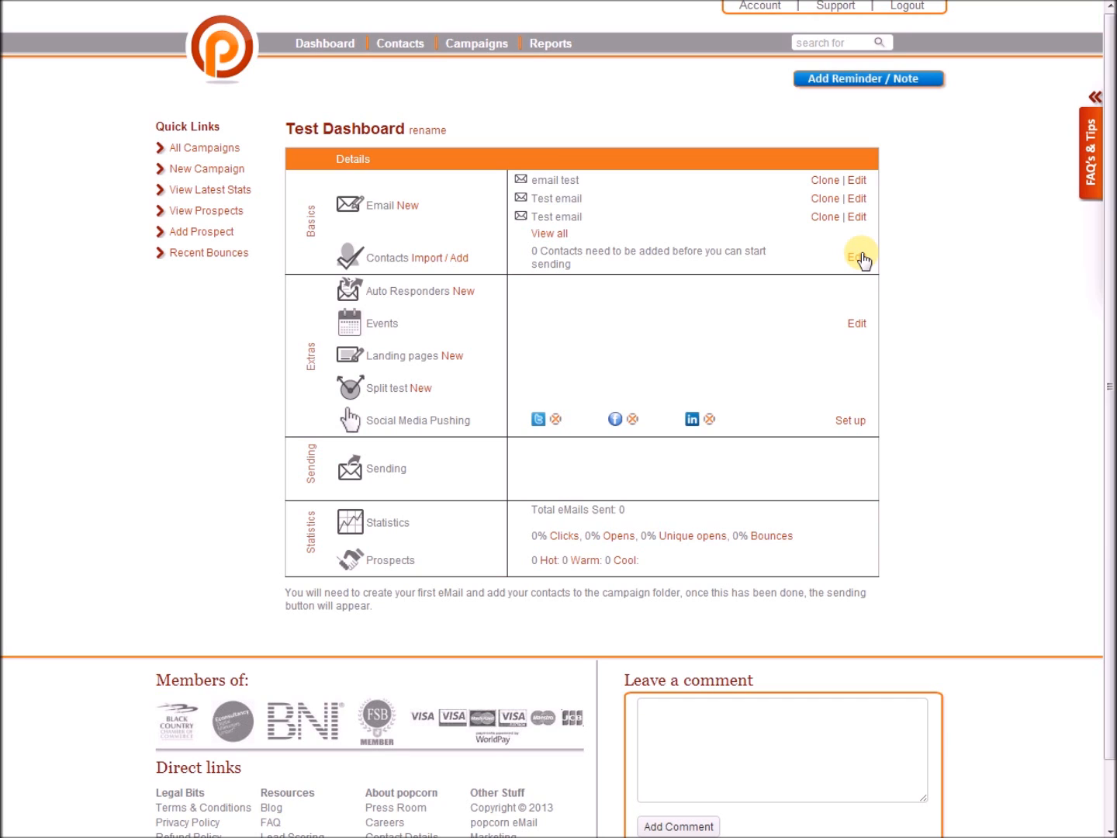
From the campaign's contact lists, create a new list named 'Test List'.
left_click(859, 259)
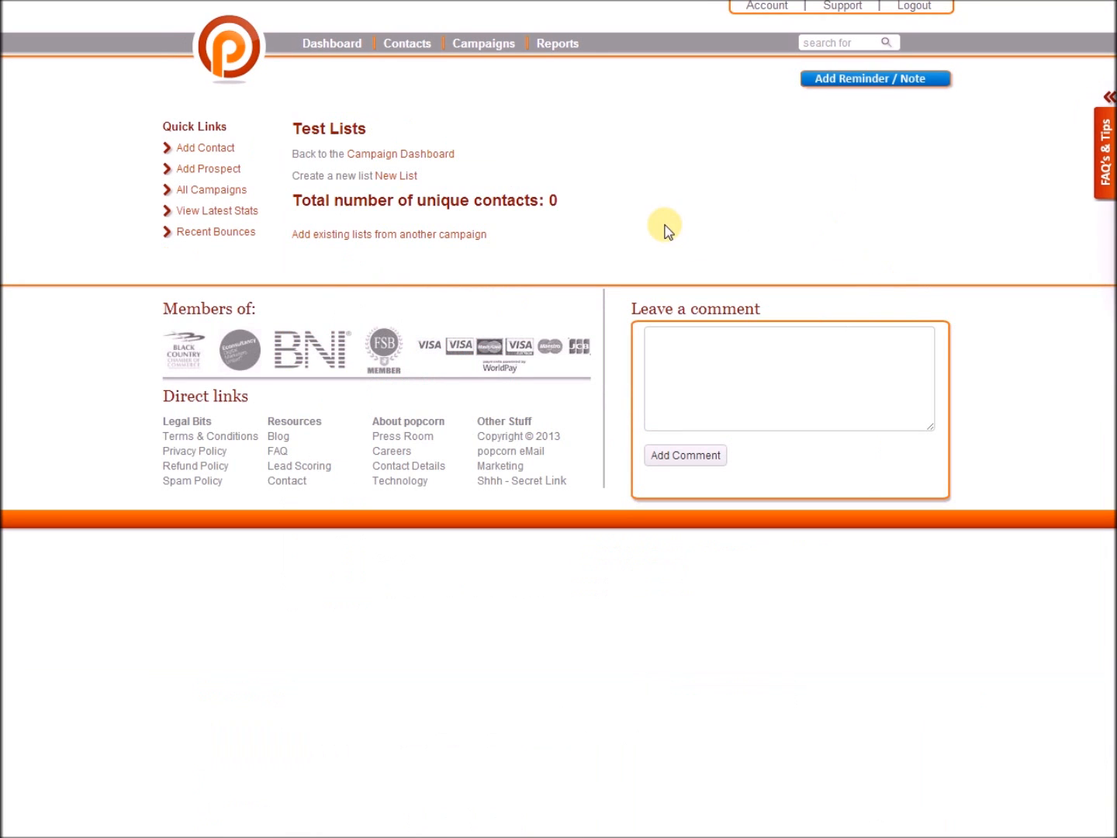
left_click(409, 177)
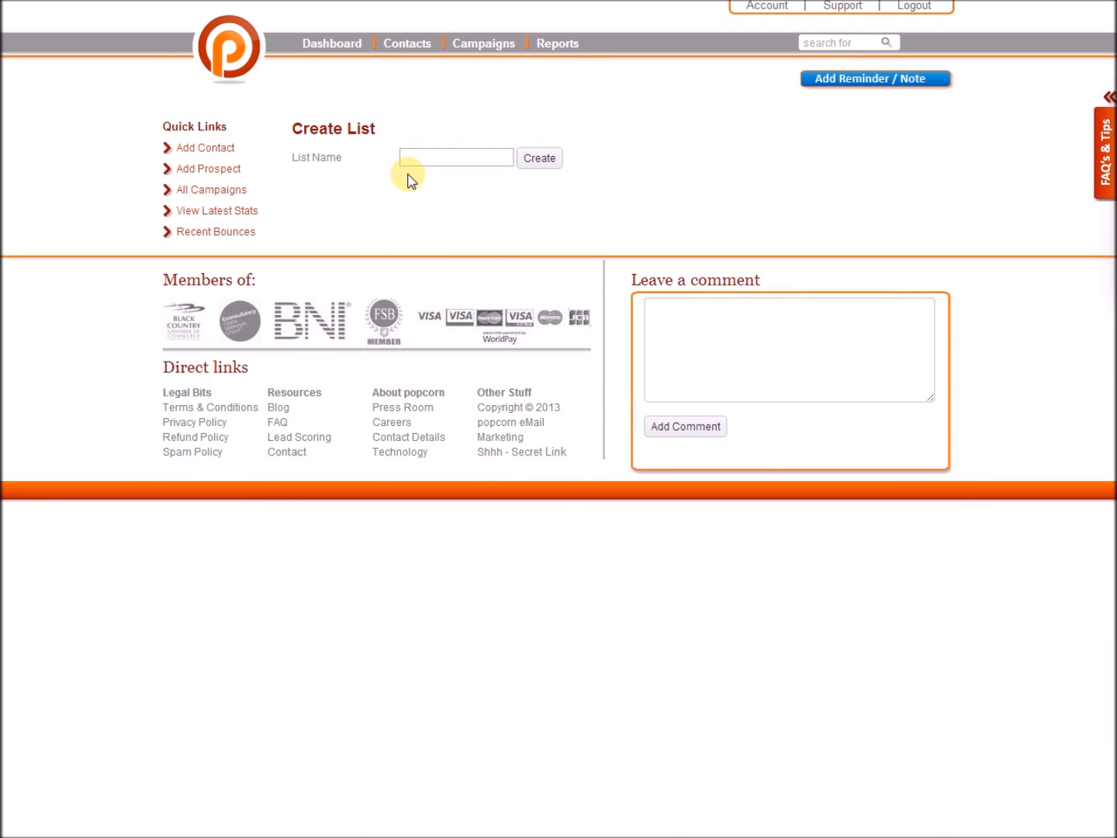
left_click(411, 158)
type("tsf")
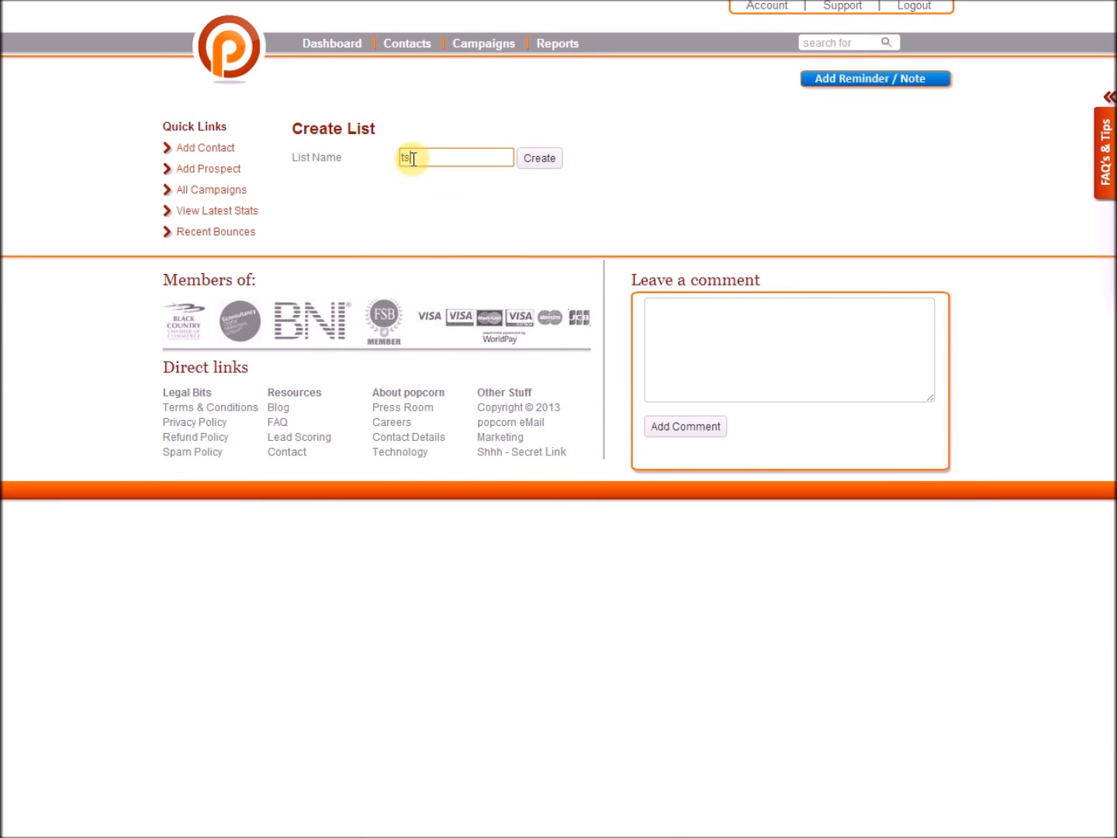
key("BackSpace")
key("BackSpace")
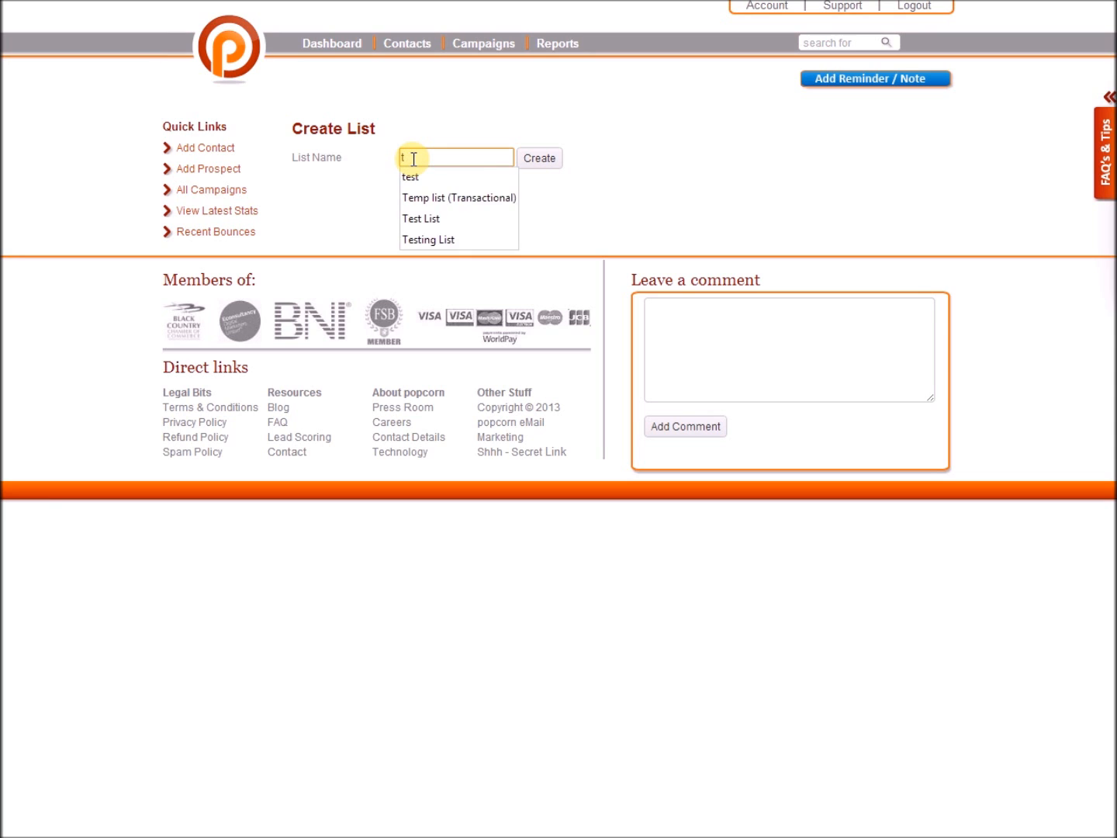
type("est")
left_click(429, 177)
left_click(536, 157)
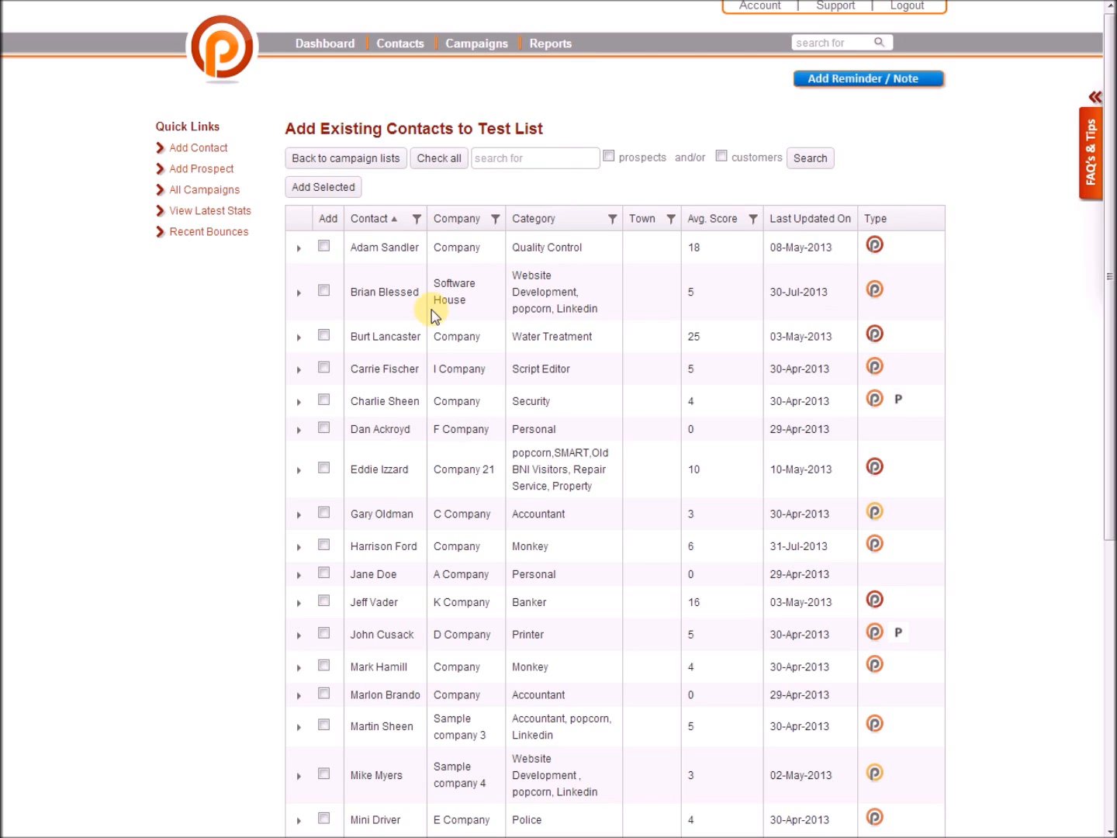
Tick and untick the first three contacts, then mark every contact with Check all.
left_click(325, 247)
left_click(325, 291)
left_click(323, 335)
left_click(324, 247)
left_click(324, 291)
left_click(323, 335)
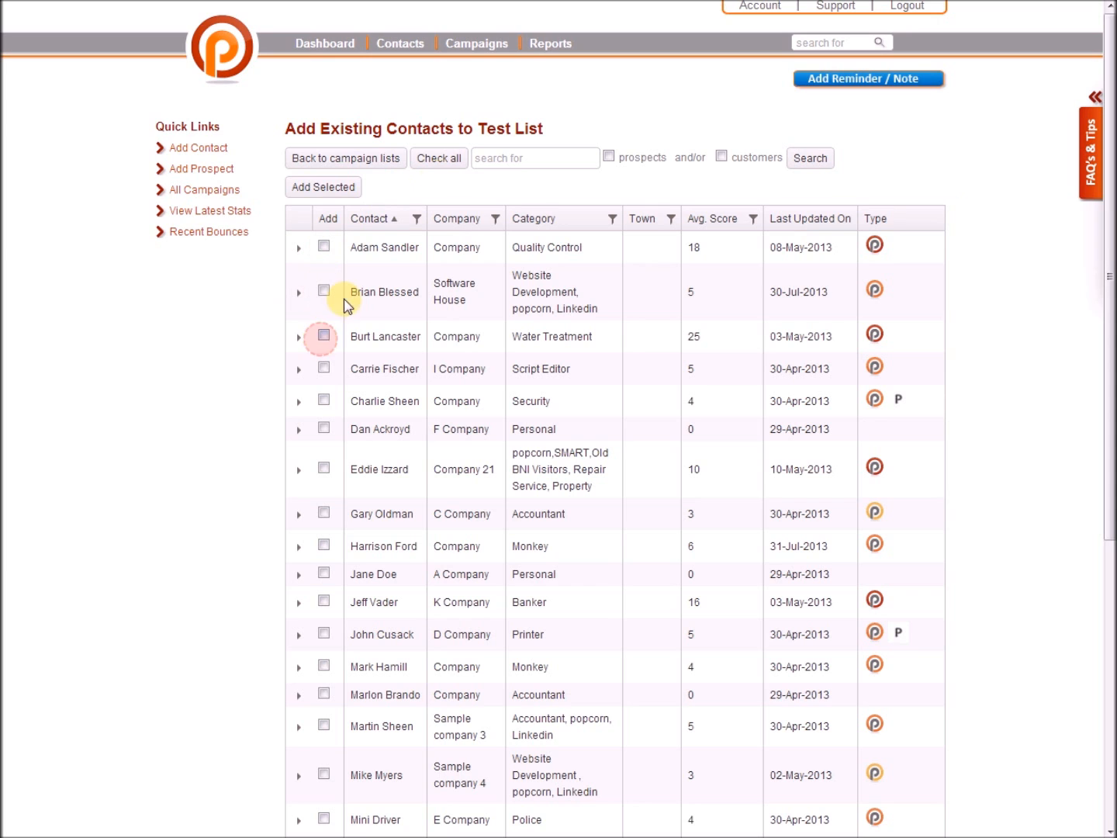
left_click(441, 161)
scroll(411, 393, "down", 5)
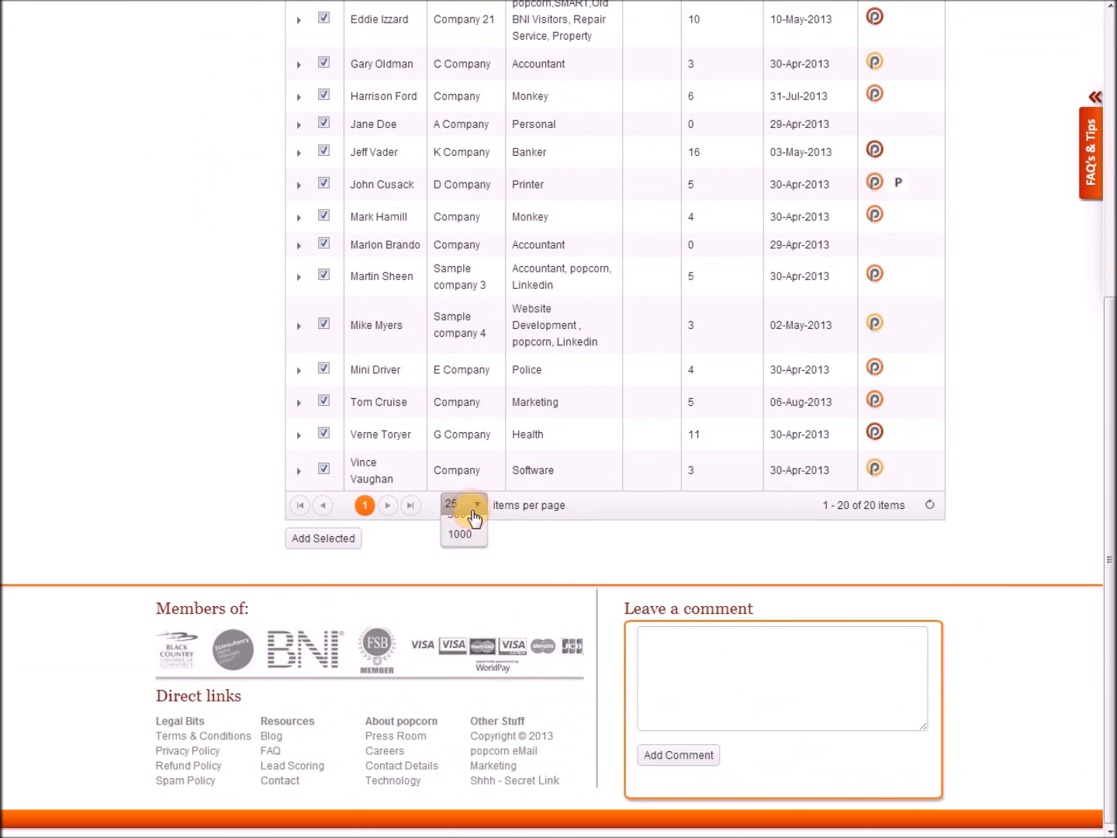
left_click(469, 506)
left_click(500, 527)
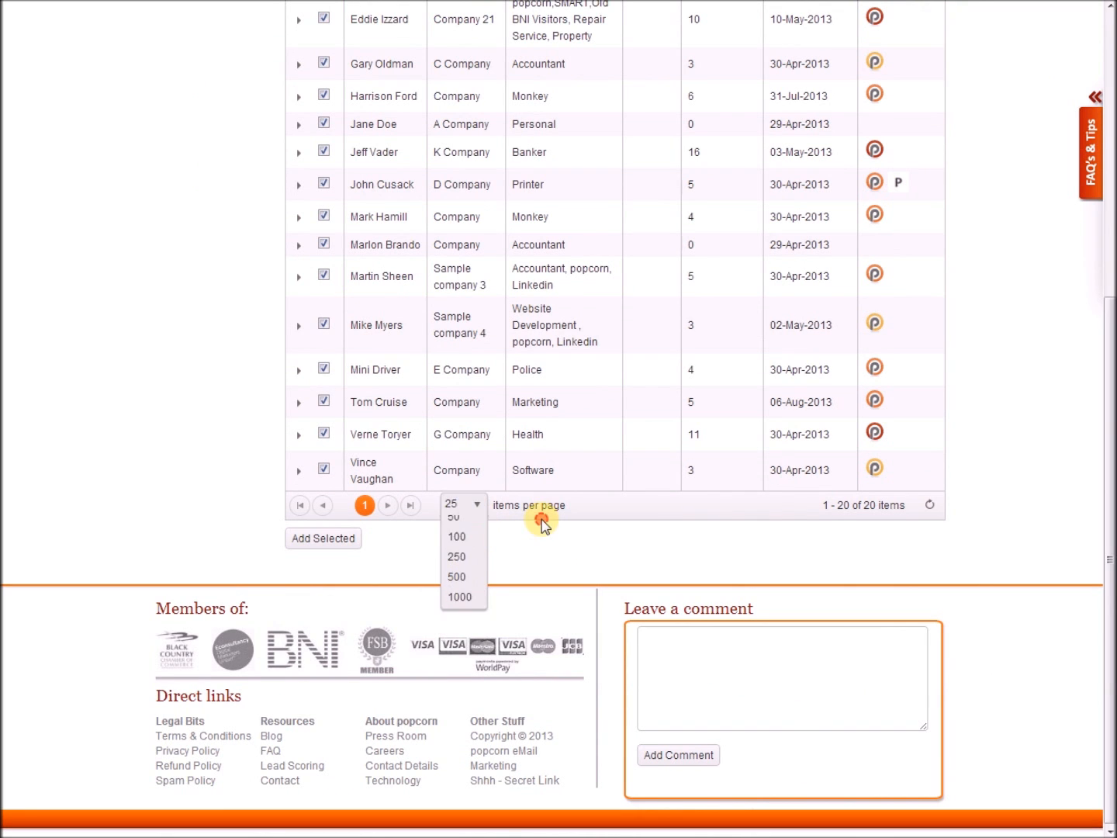
scroll(543, 527, "up", 5)
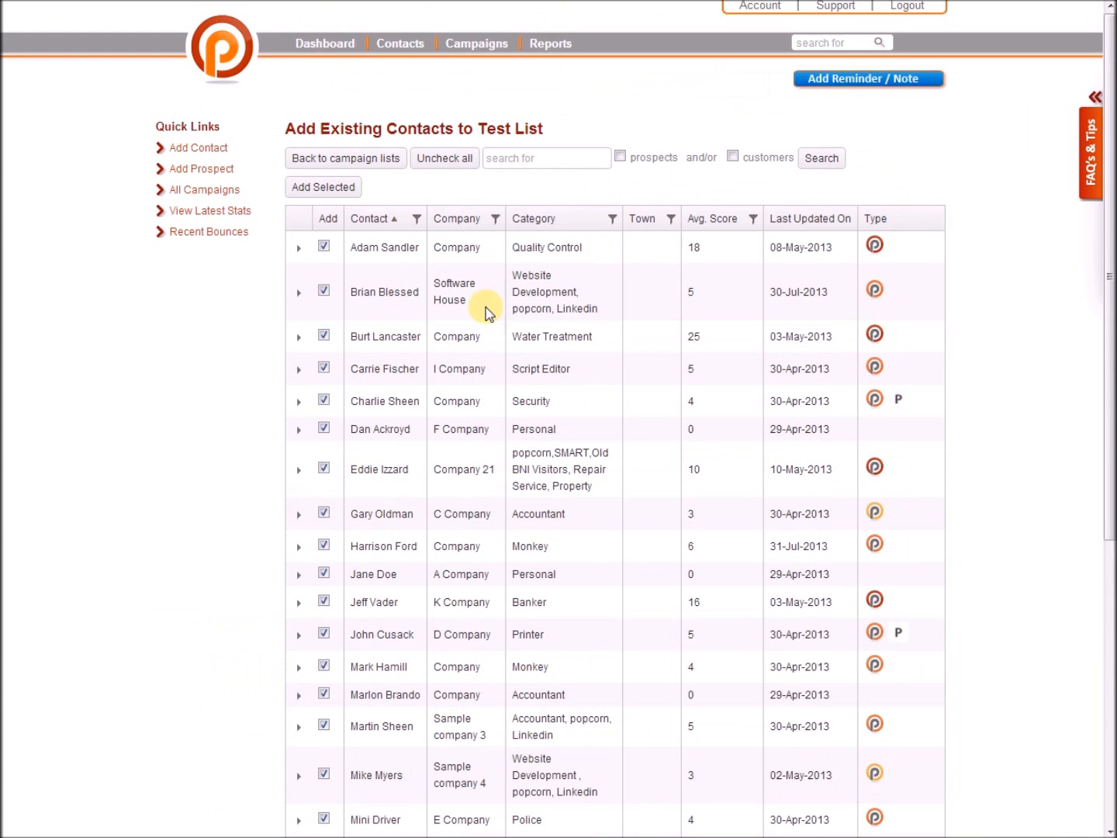
Filter contacts by 'accountant', add the three results to Test List, and return to campaign lists.
left_click(509, 159)
type("a")
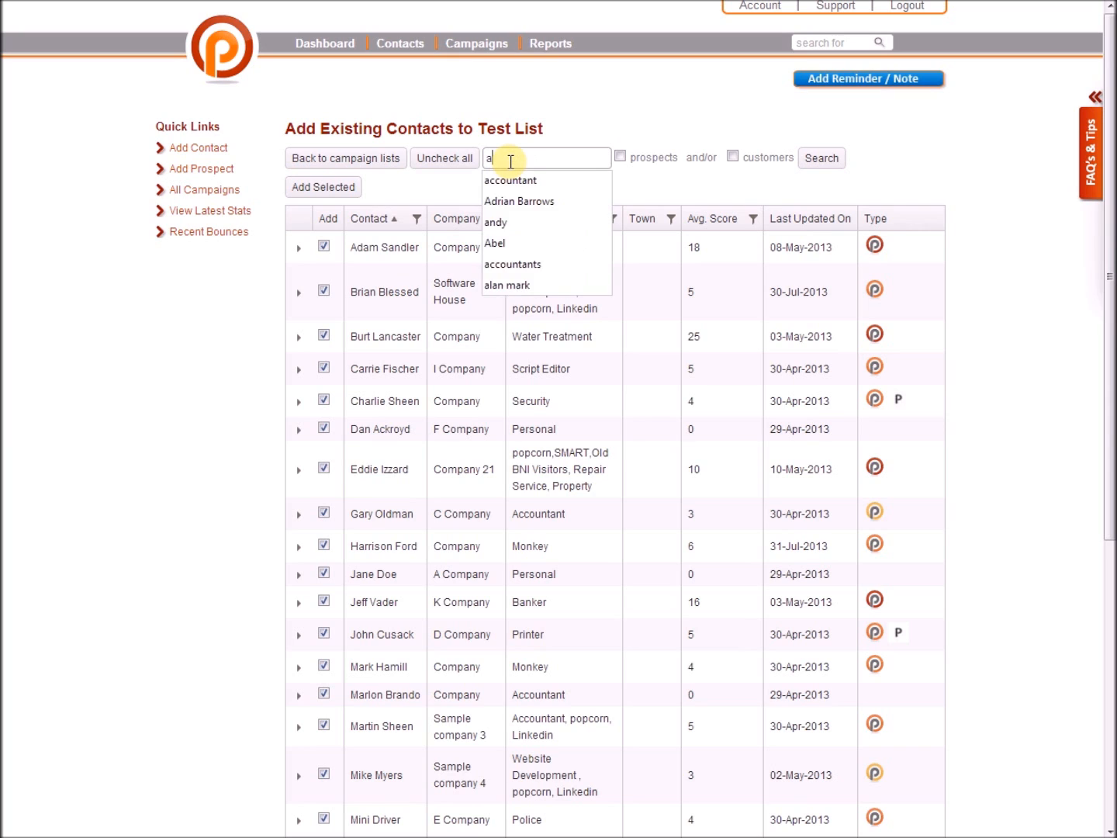
type("ccountant")
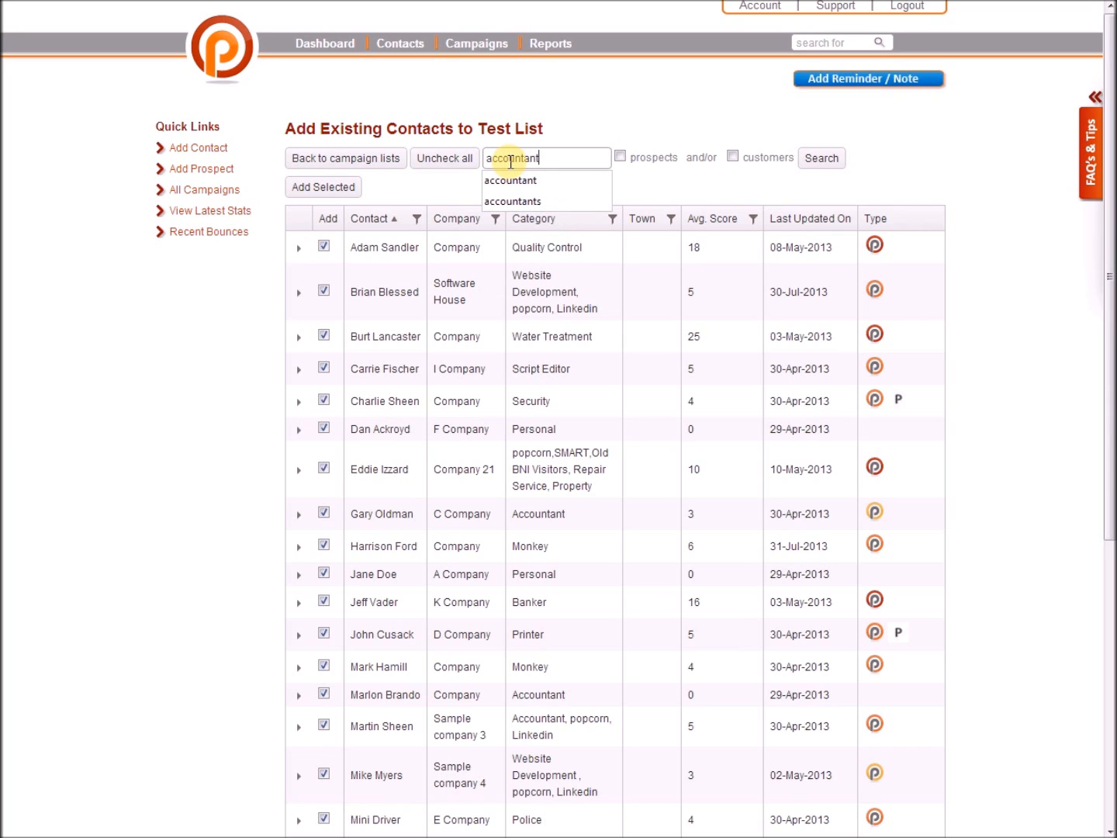
key("Return")
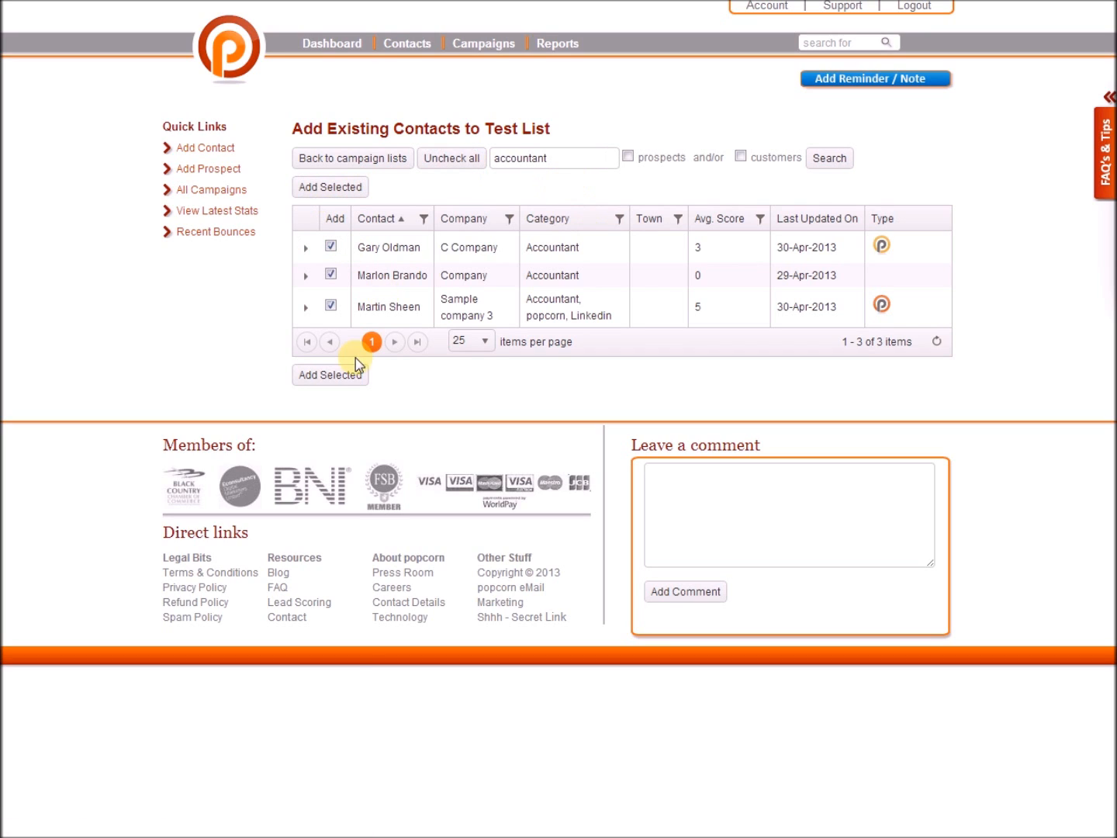
left_click(311, 377)
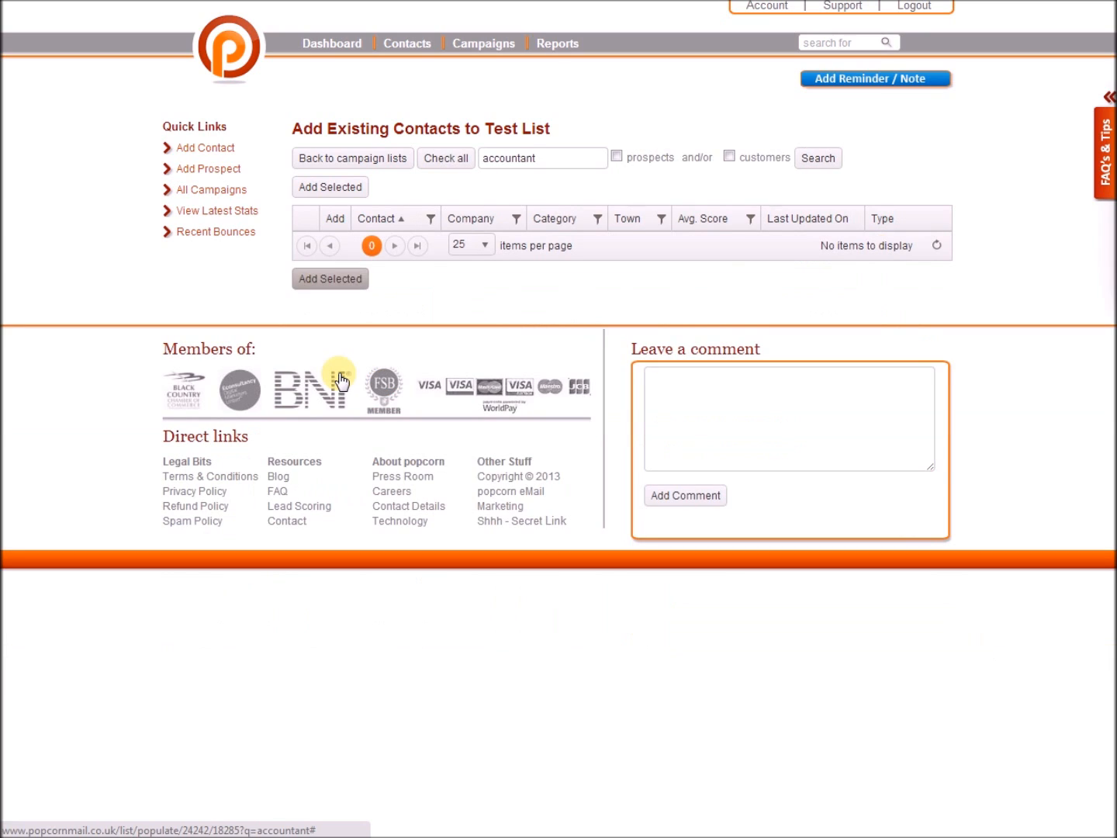
left_click(352, 165)
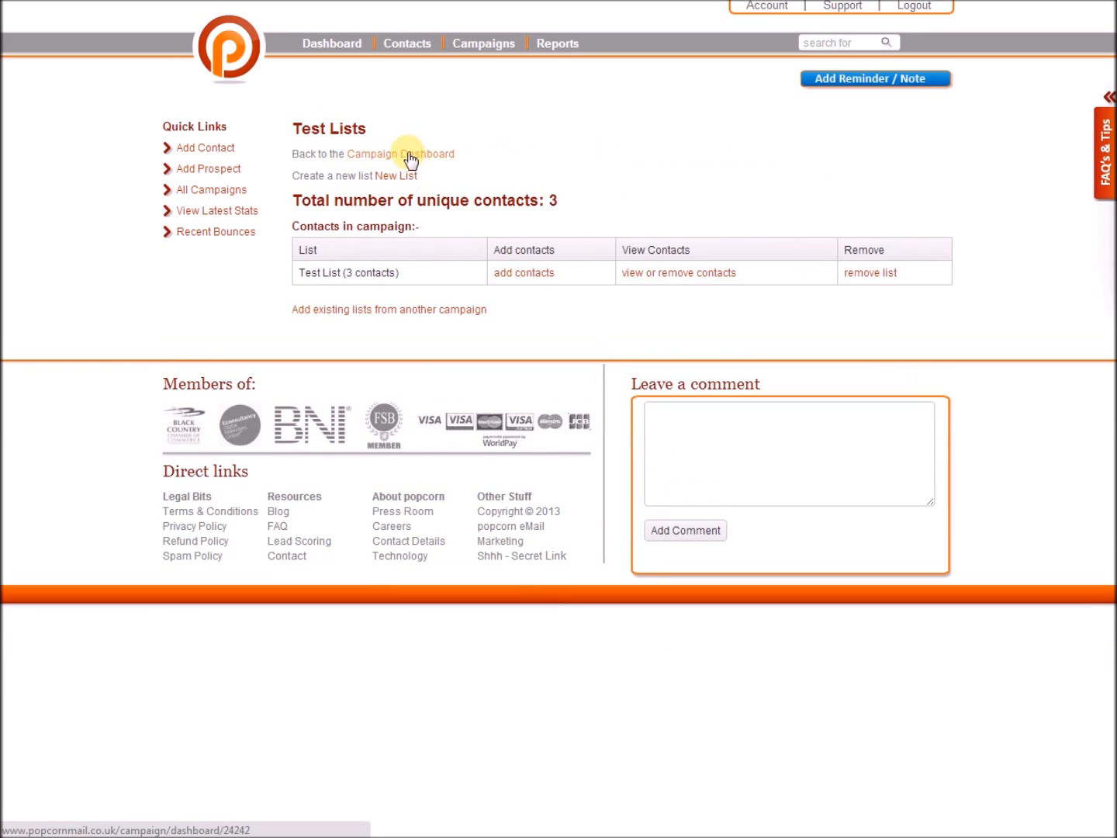
Return to the campaign dashboard, note its 3 contacts, and go to Select eMail to Send.
left_click(411, 159)
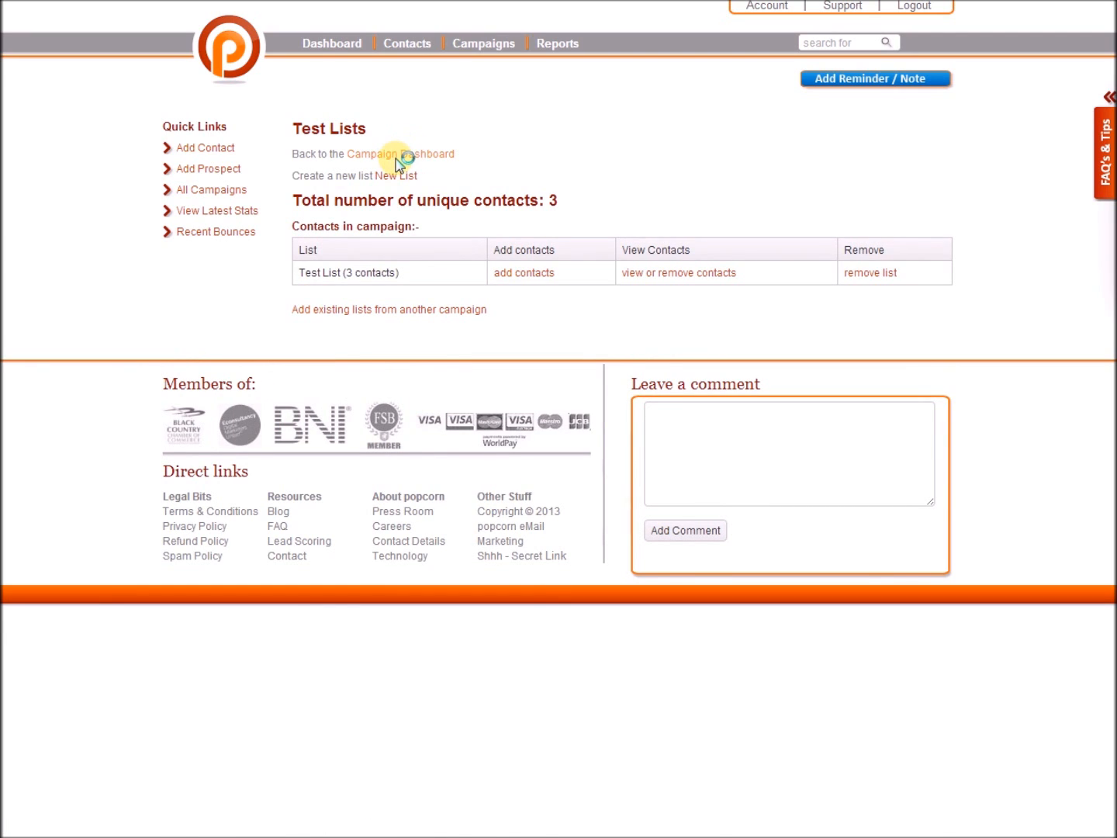
left_click_drag(544, 256, 520, 258)
left_click(549, 259)
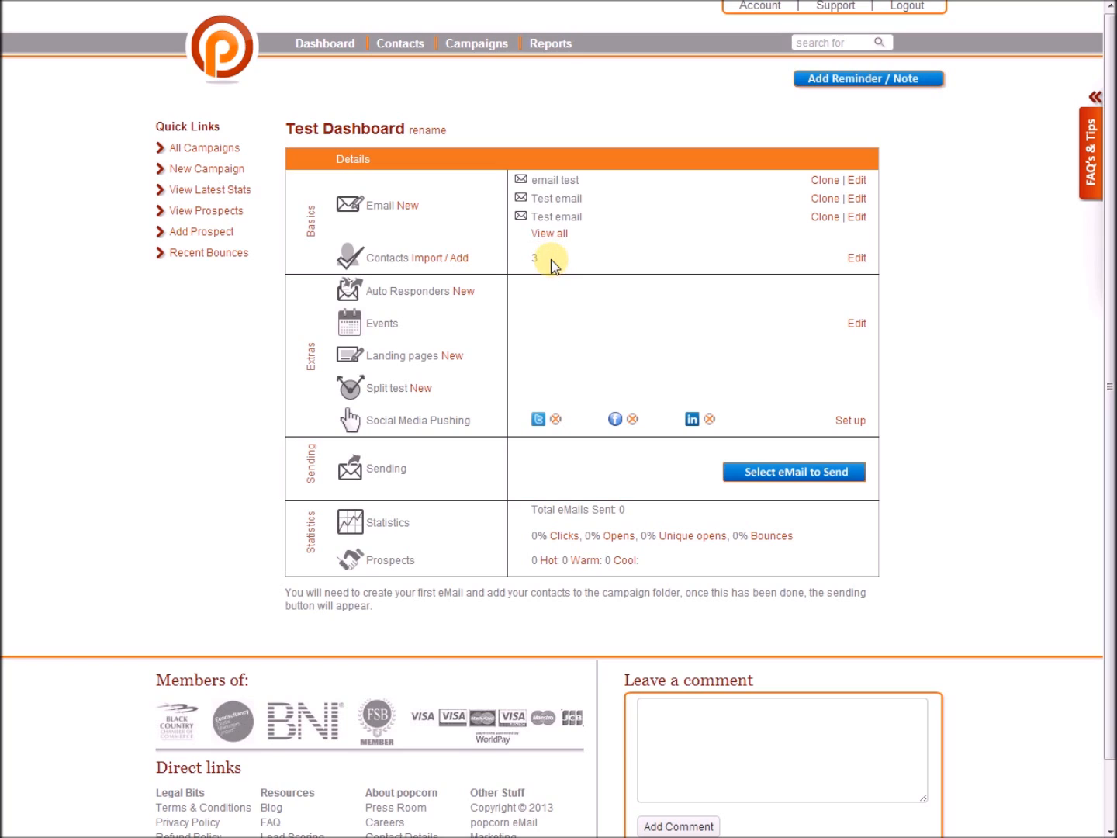
left_click_drag(541, 258, 525, 259)
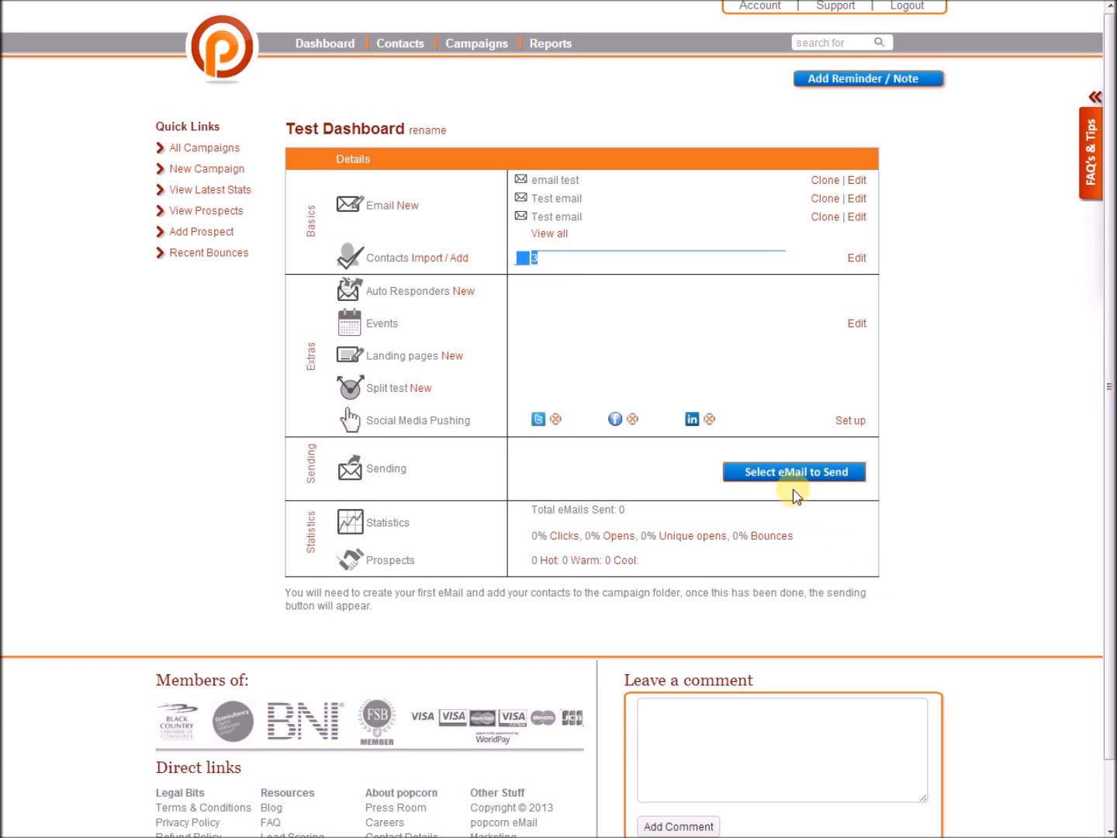
left_click(751, 474)
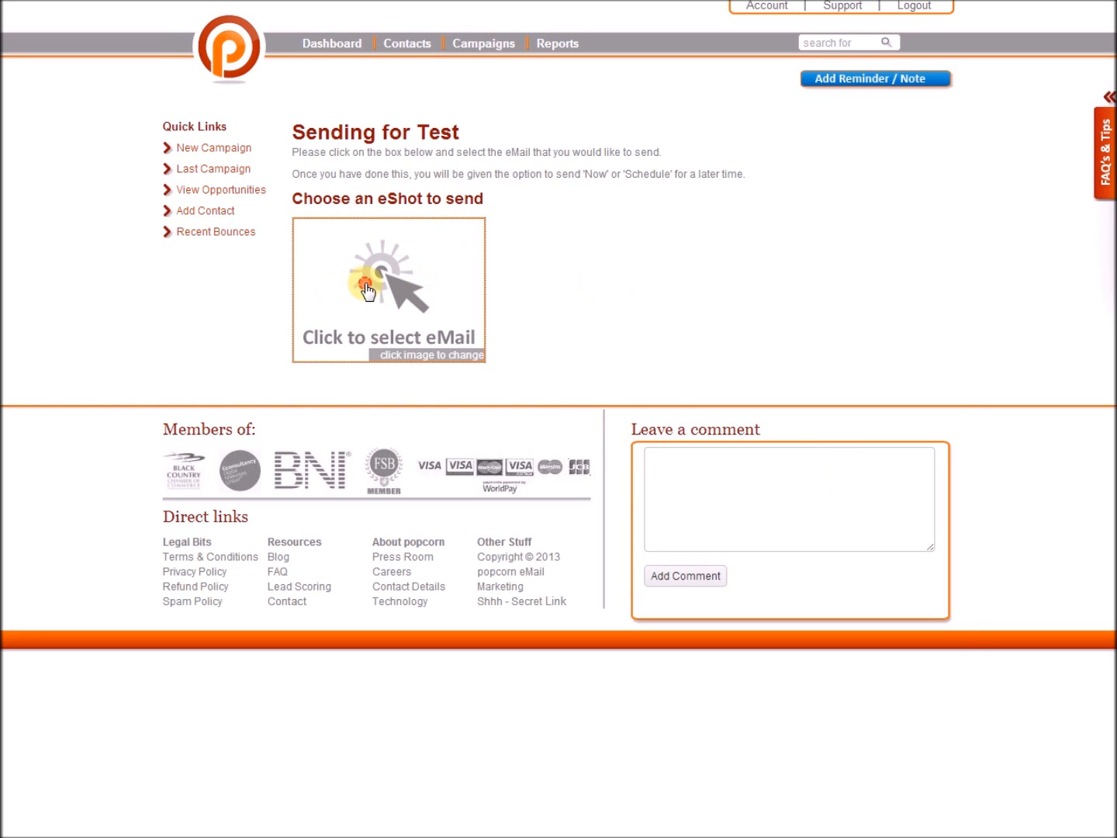
Pick the 'email test' eShot and confirm its Later send for 18-Sep-2013, 2:00 AM.
left_click(365, 291)
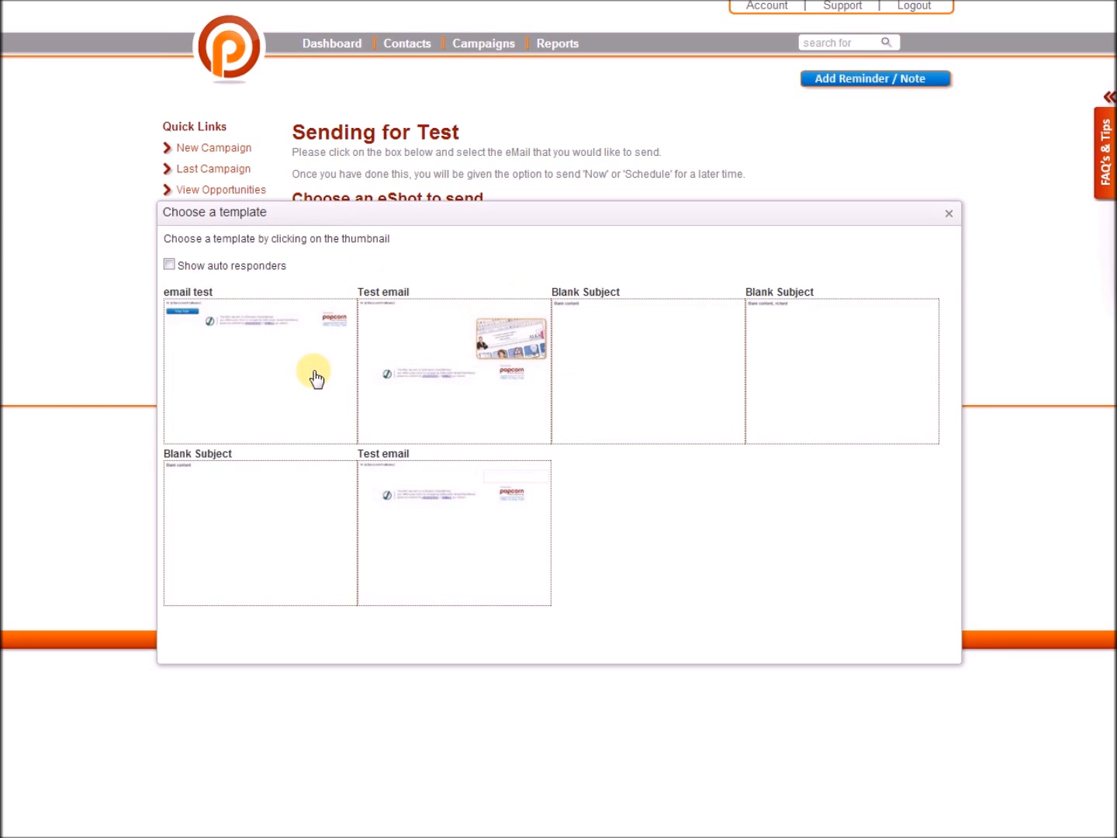
left_click(268, 332)
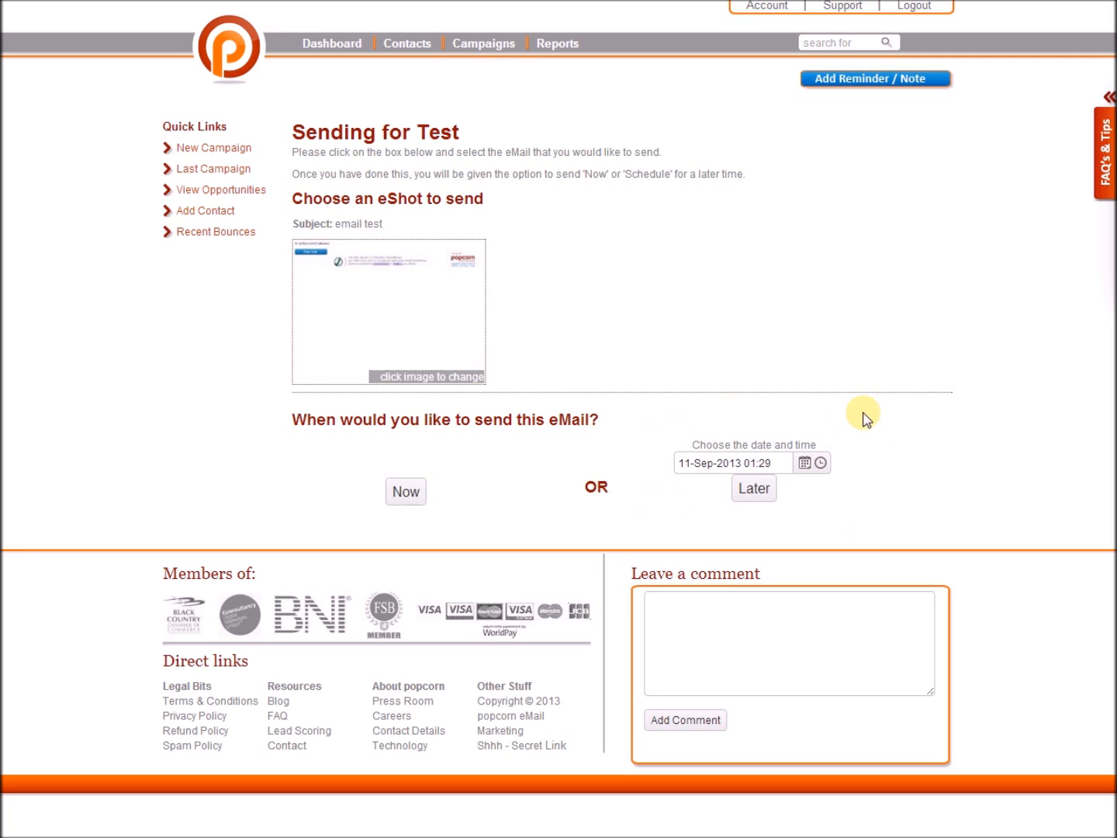
left_click(766, 487)
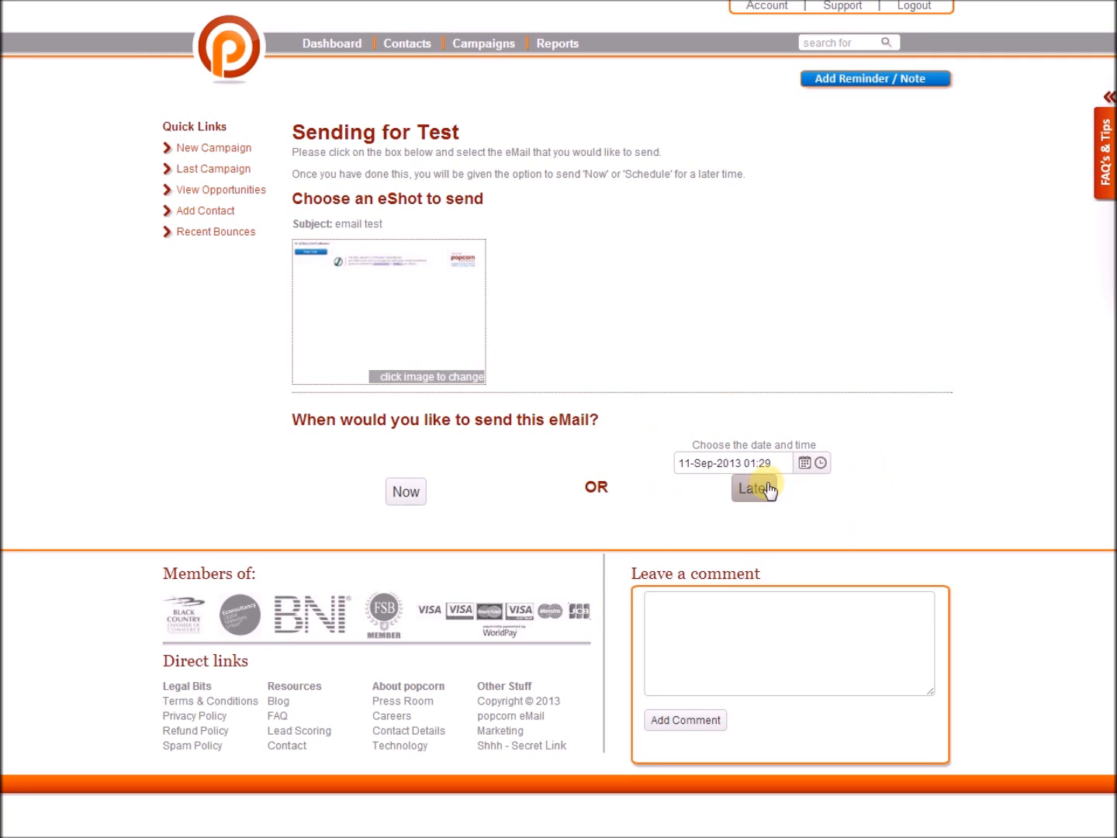
left_click(806, 464)
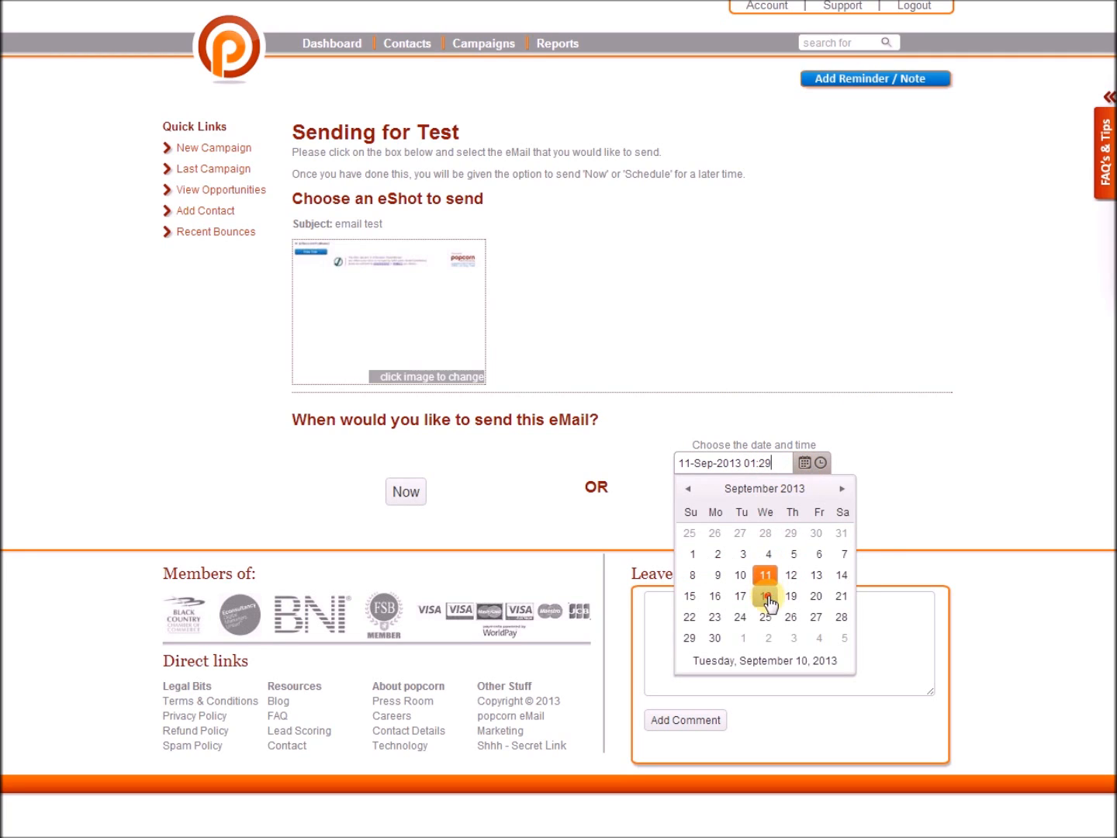
left_click(765, 597)
left_click(820, 465)
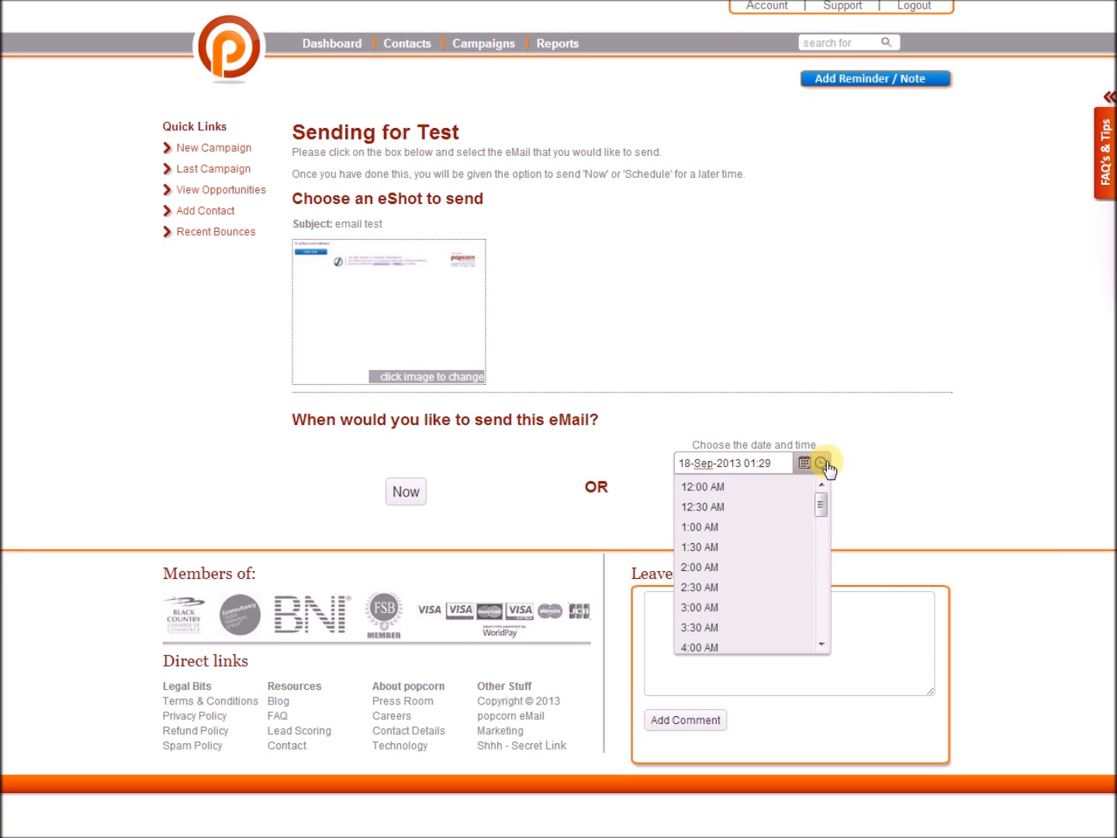
left_click(720, 565)
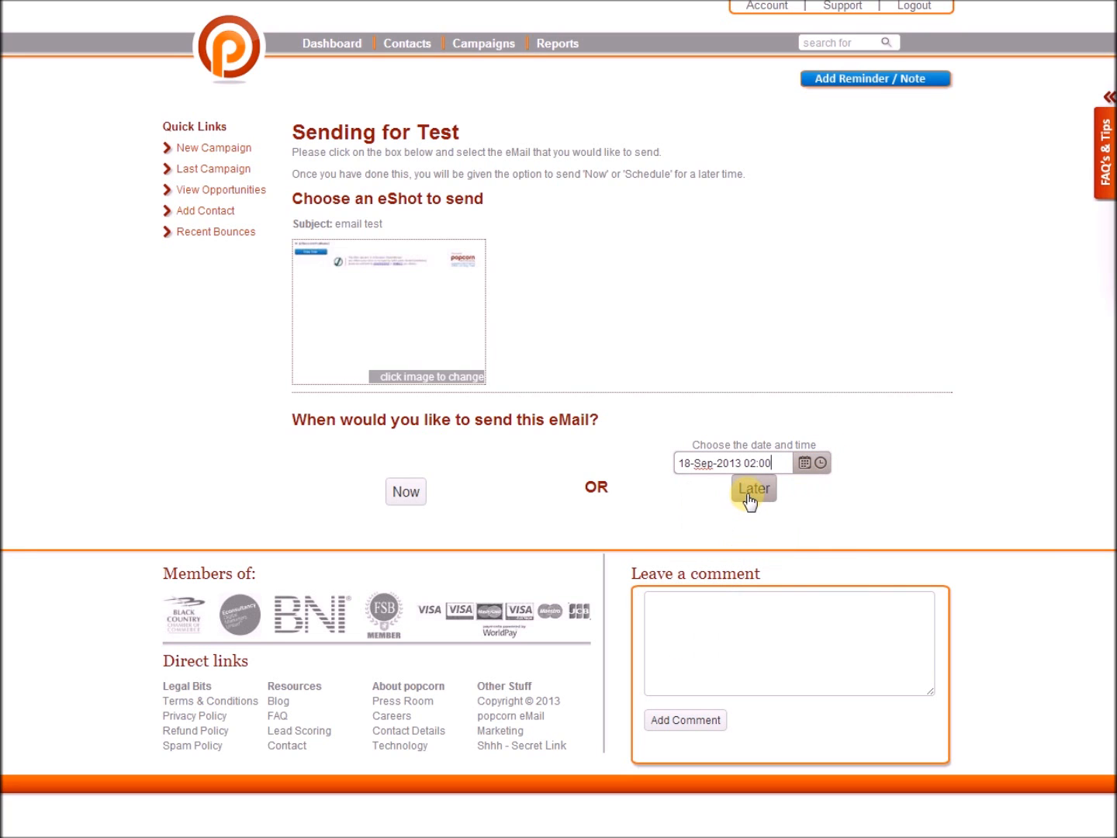
left_click(747, 500)
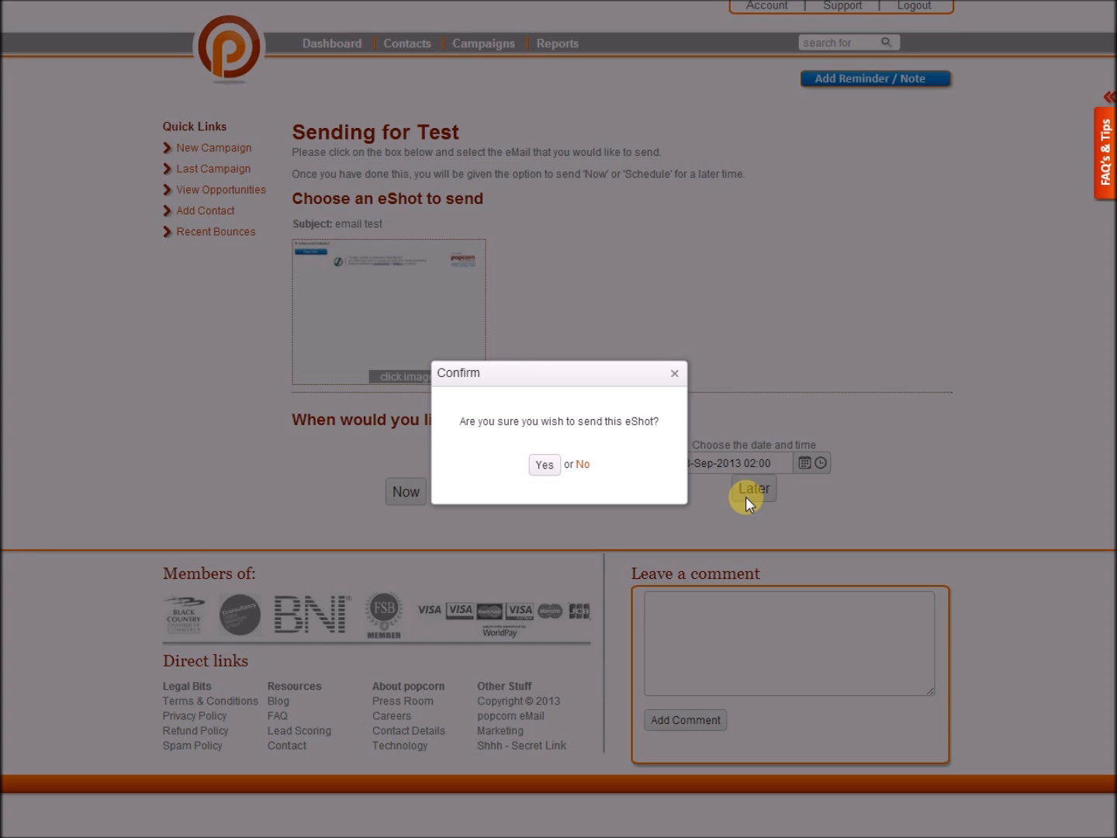
left_click(545, 464)
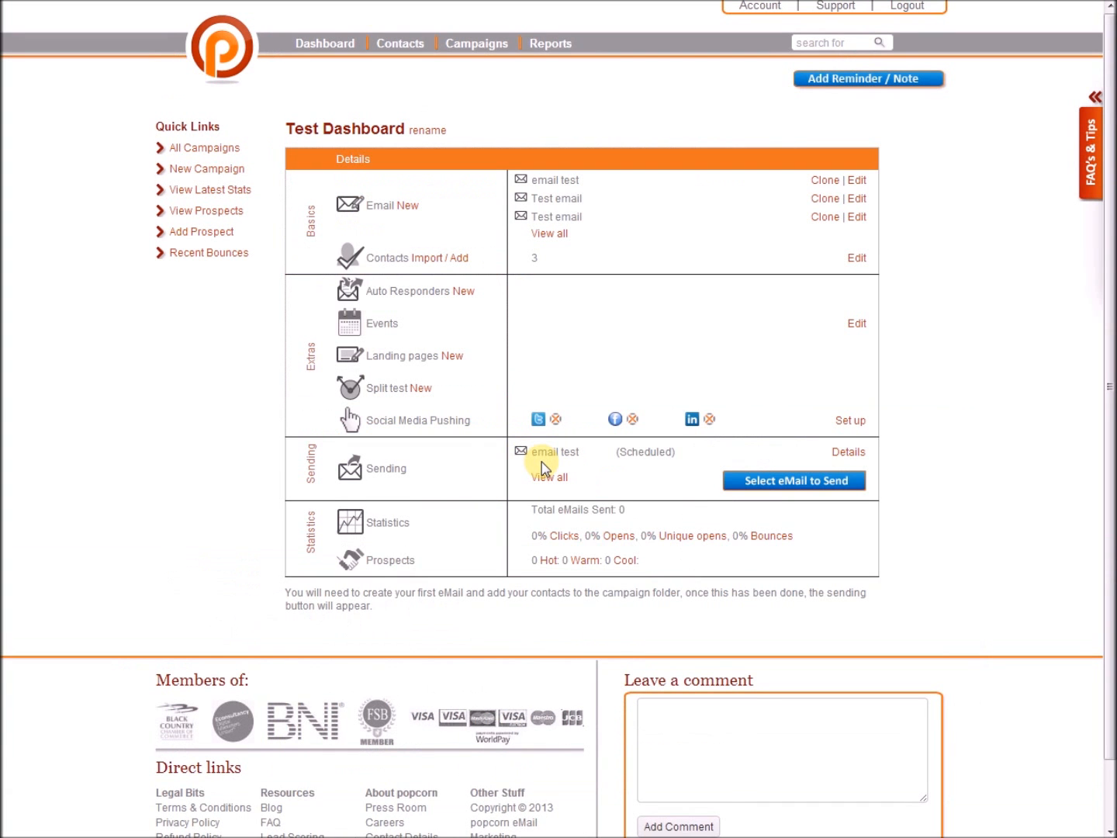
Highlight the 'email test' name and its Scheduled status, then switch to the main Dashboard.
left_click_drag(536, 450, 638, 450)
left_click(638, 451)
left_click_drag(678, 451, 616, 453)
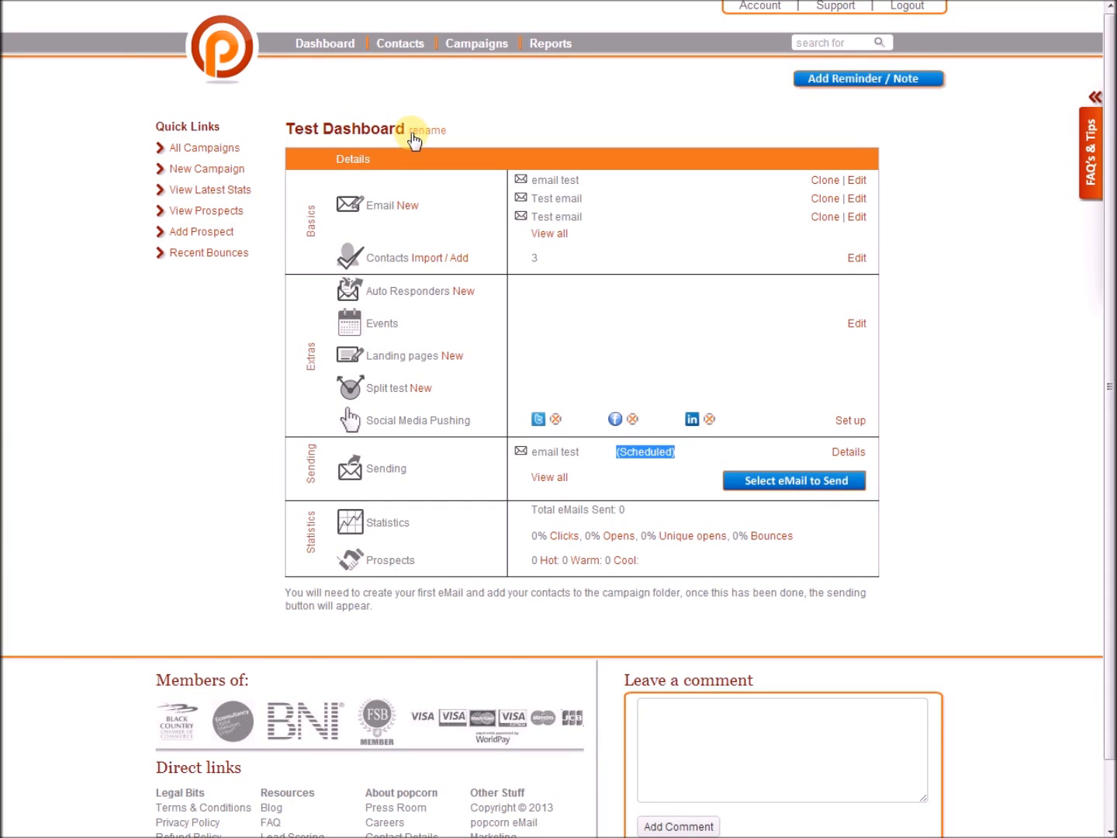
left_click(336, 48)
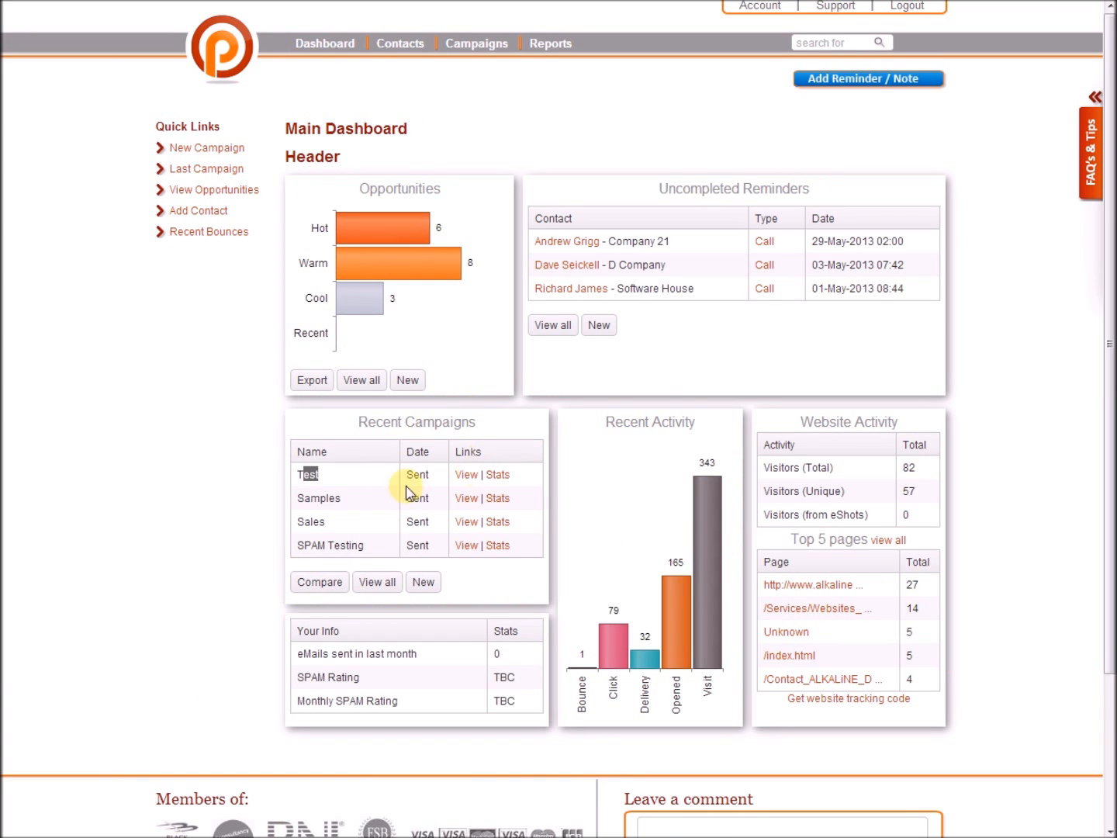
Highlight the Test campaign under Recent Campaigns and launch the Compare tool.
left_click_drag(334, 472, 295, 477)
left_click(314, 583)
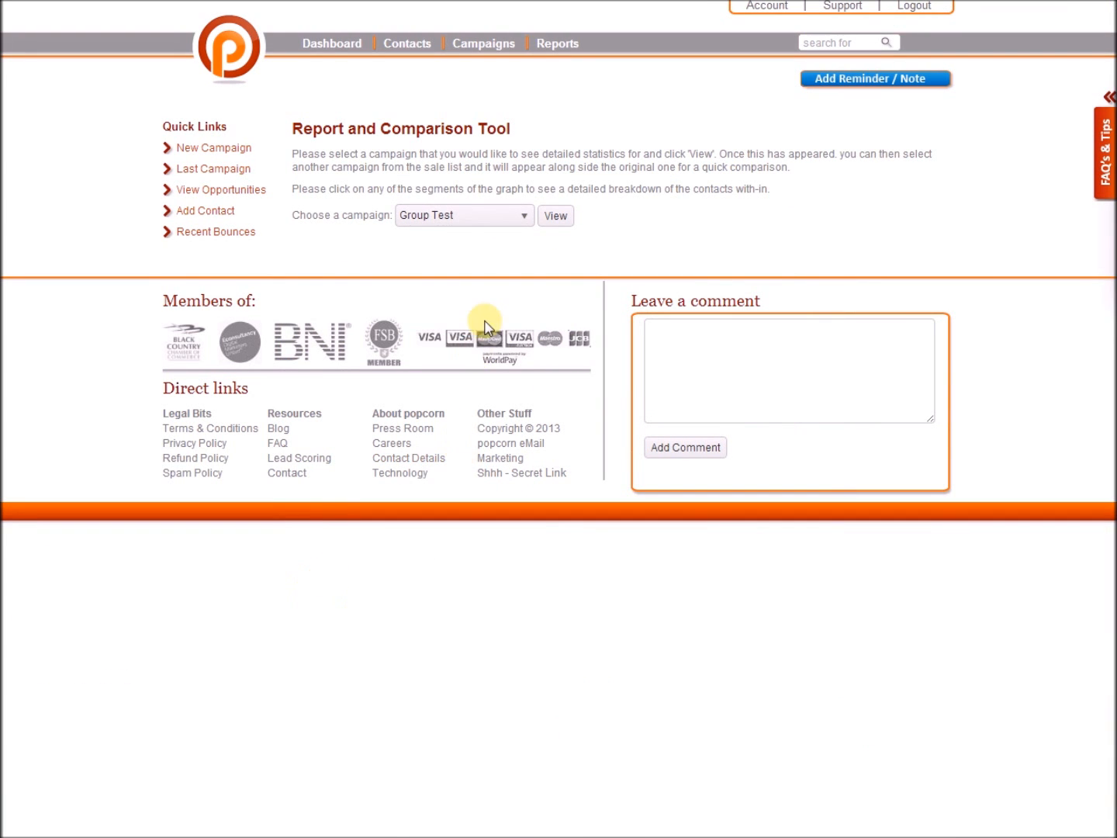
View the Group Test report, show Trial Campaign beside it, then return to the Dashboard.
left_click(553, 221)
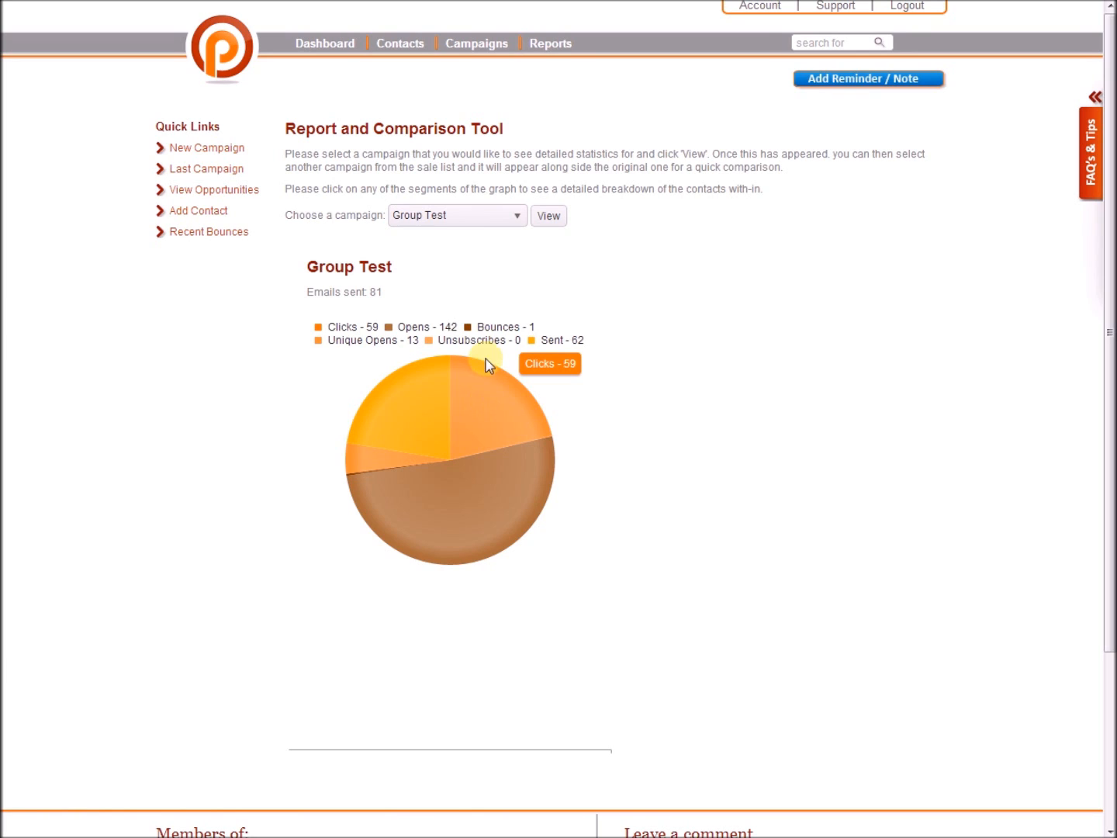
left_click(516, 217)
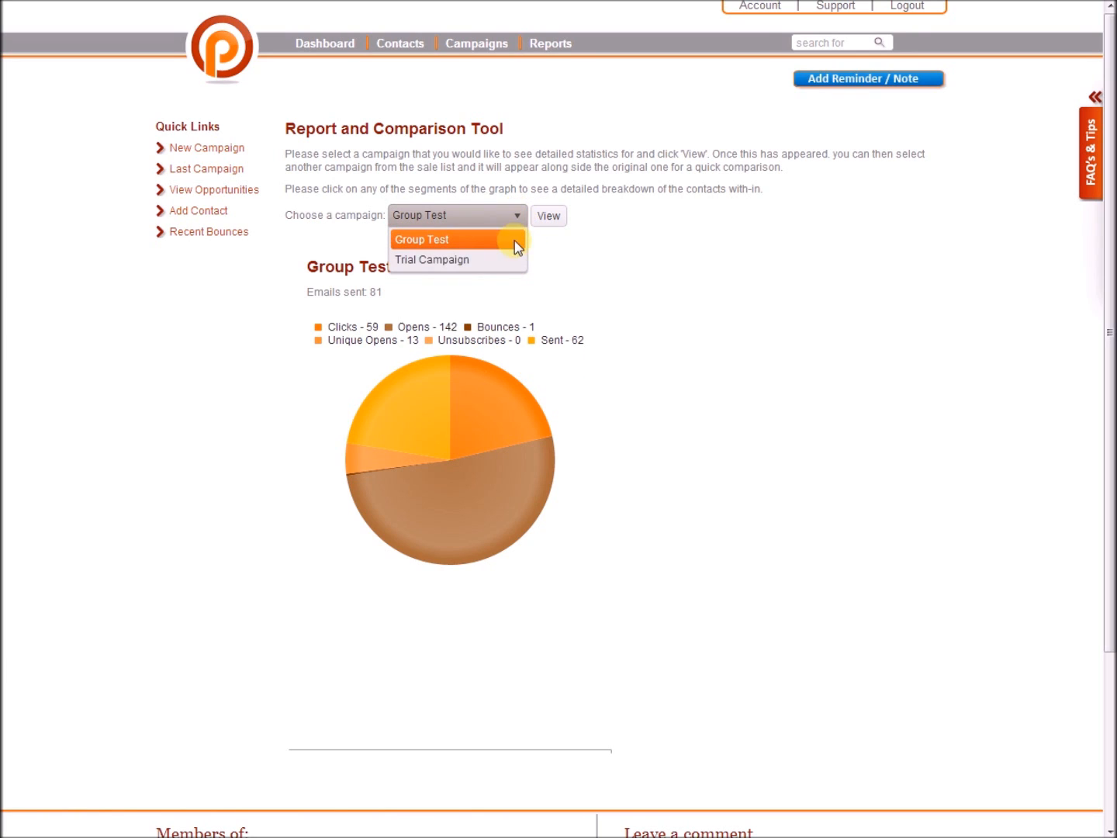
left_click(500, 262)
left_click(548, 215)
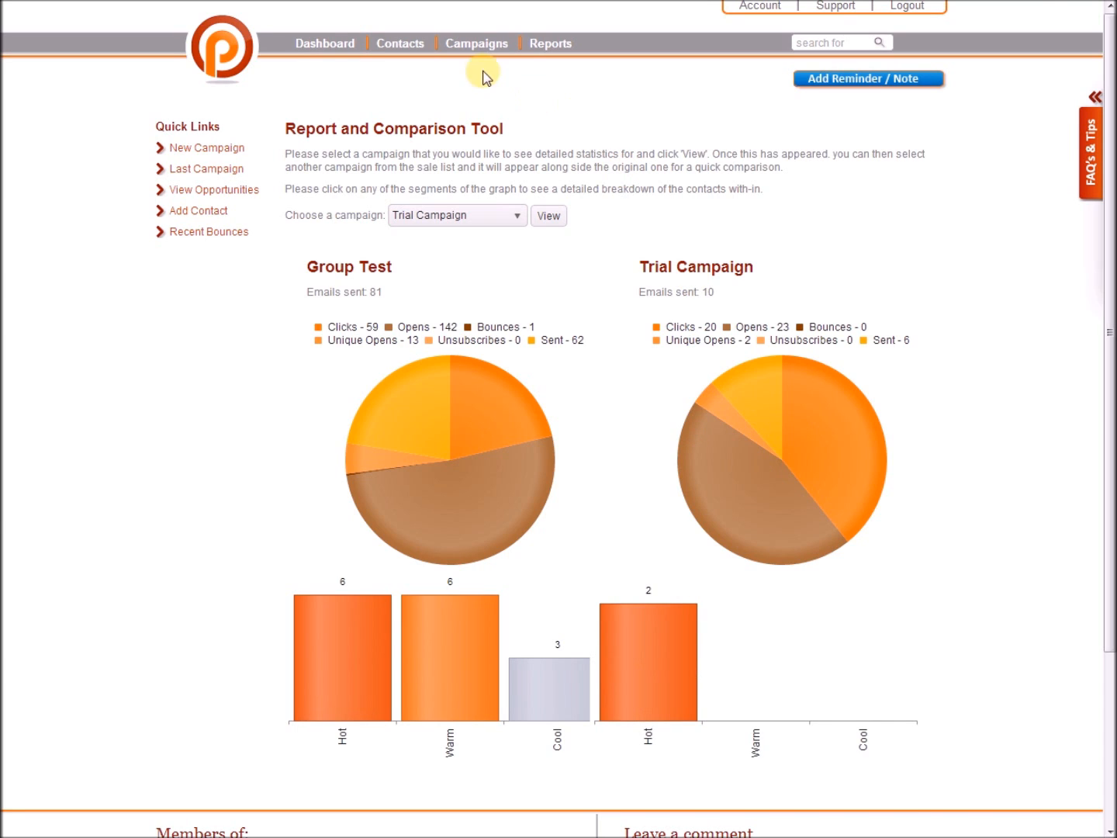
left_click(349, 45)
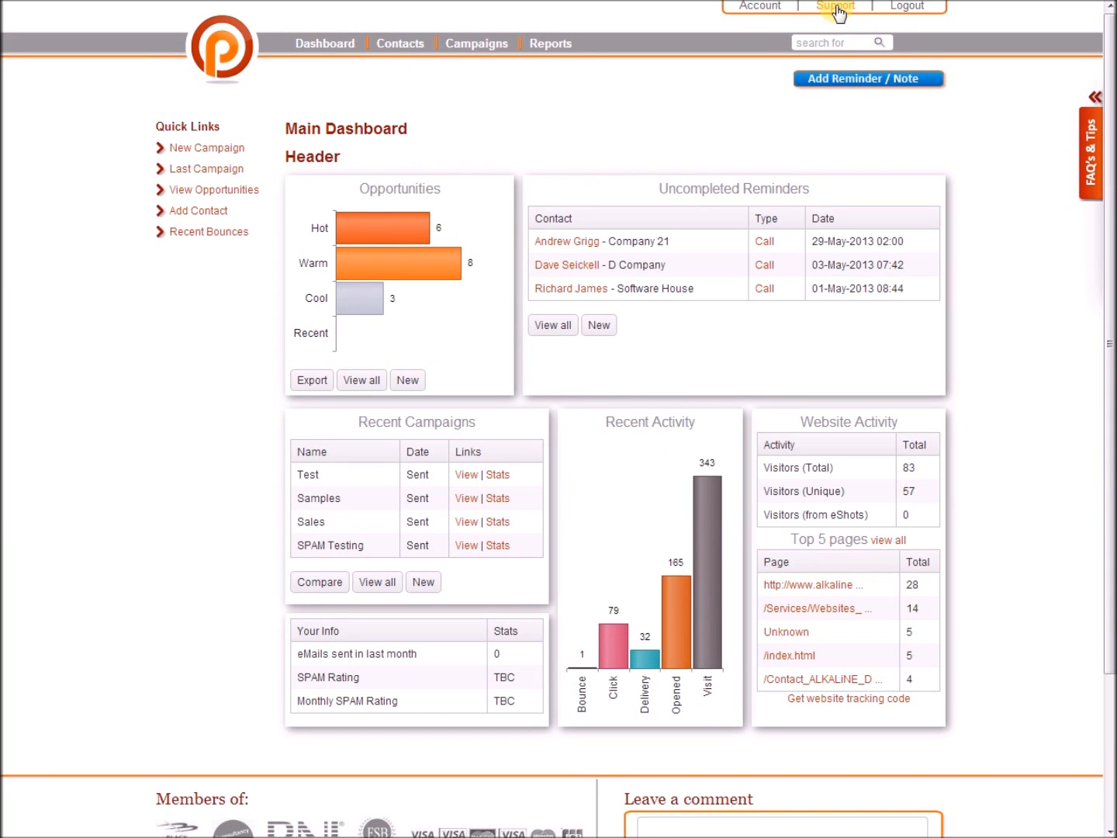
Scroll down the main dashboard and follow the link to add contacts to Test List.
scroll(789, 718, "down", 1)
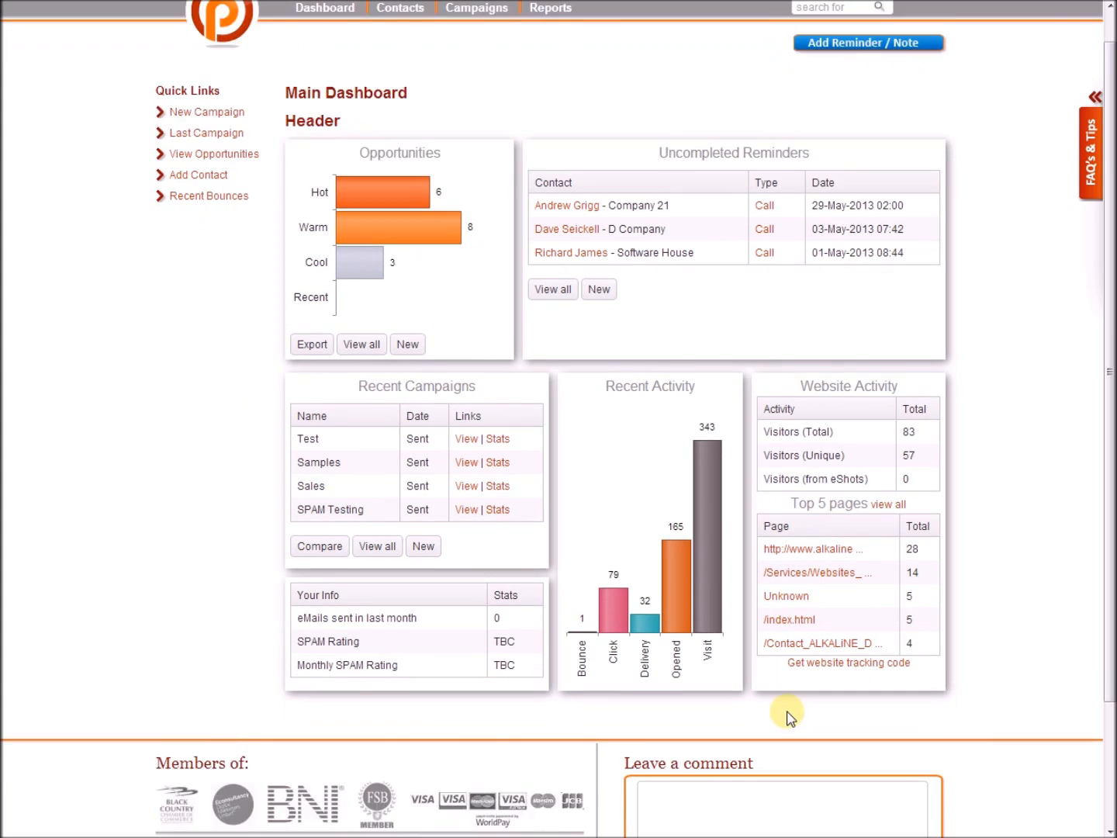
scroll(789, 717, "down", 2)
left_click(702, 647)
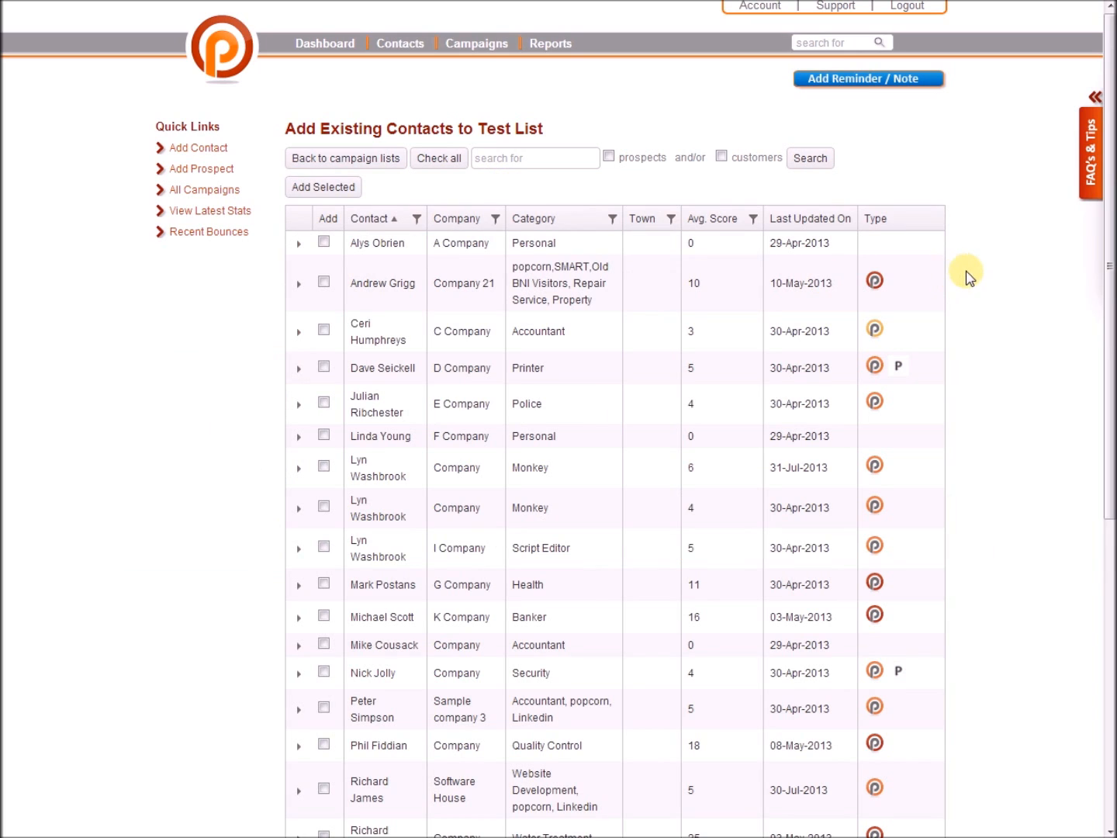
Search contacts for 'ac', tick the three accountants, add them to Test List, and go back.
scroll(970, 277, "down", 3)
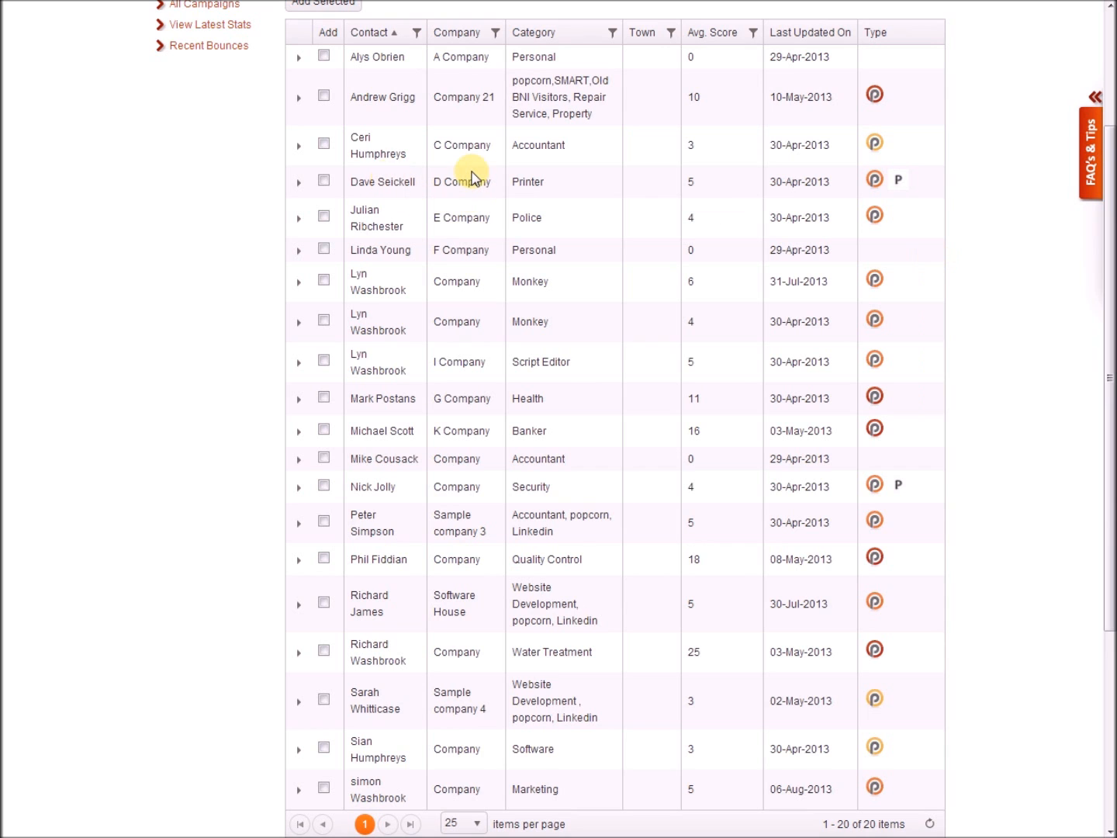
scroll(472, 176, "up", 1)
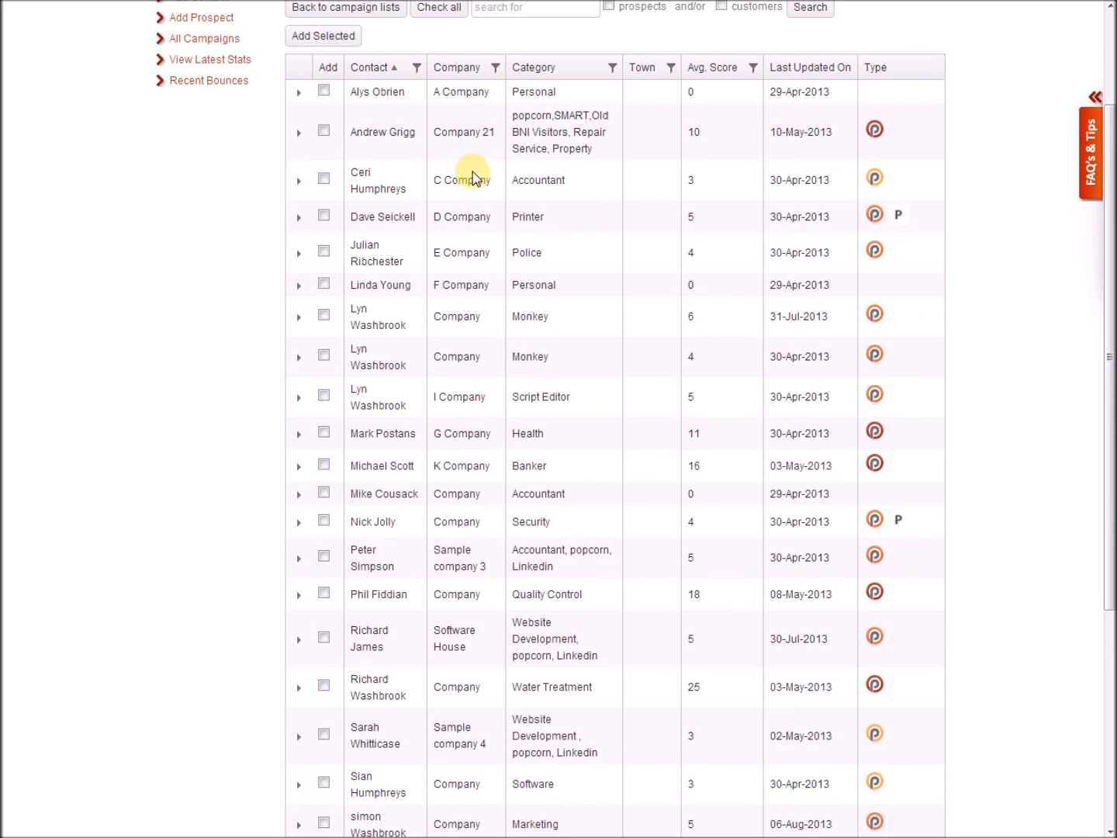
left_click(324, 115)
left_click(530, 31)
type("accountant")
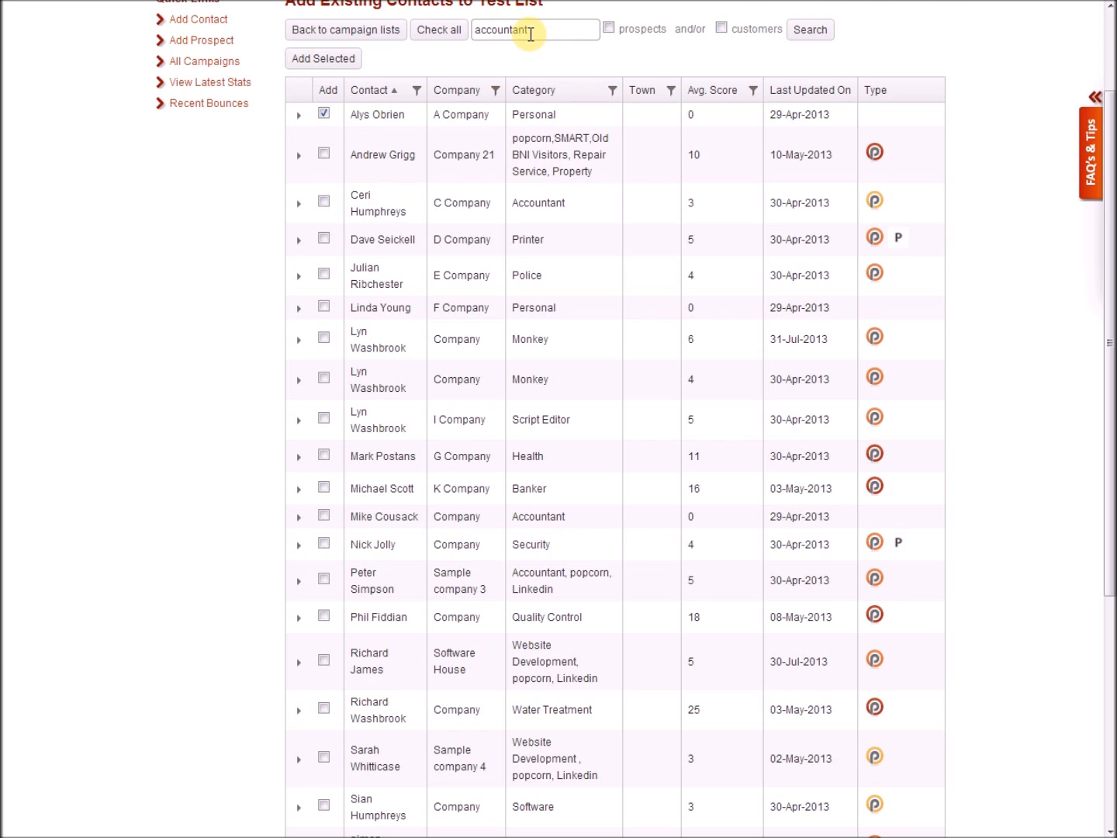
key("Return")
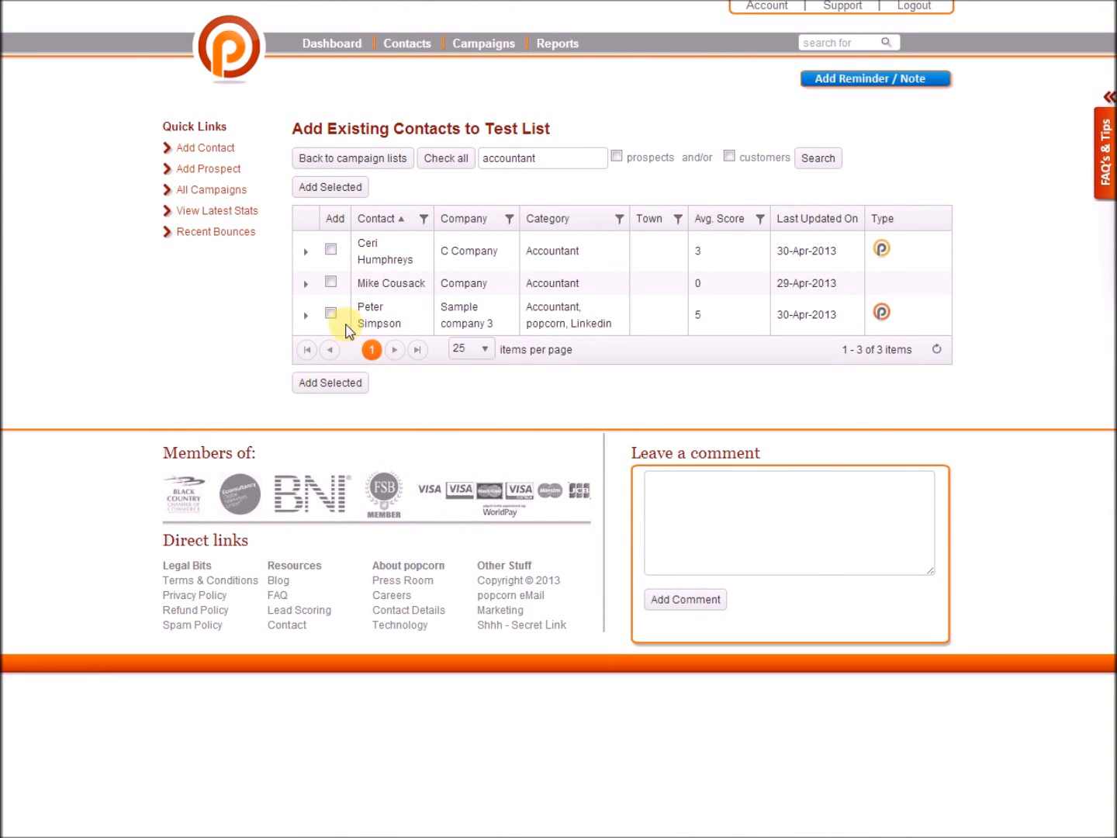
left_click(331, 283)
left_click(331, 249)
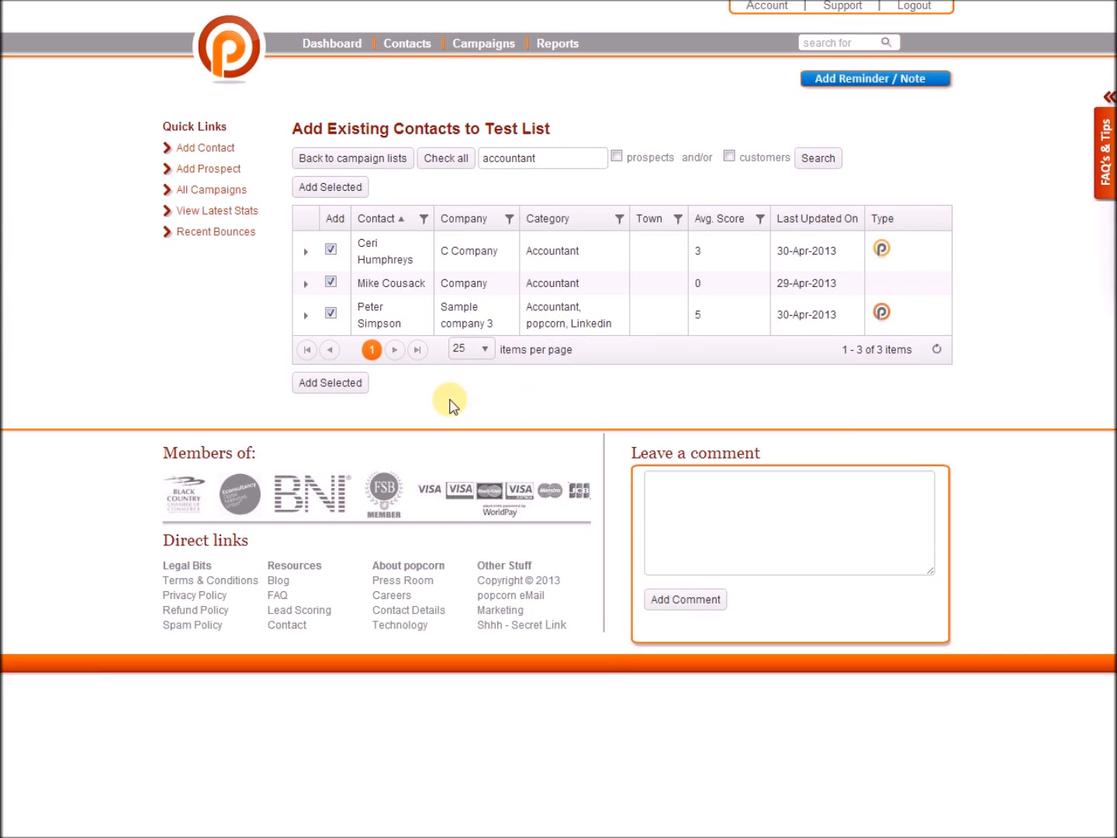
left_click(363, 383)
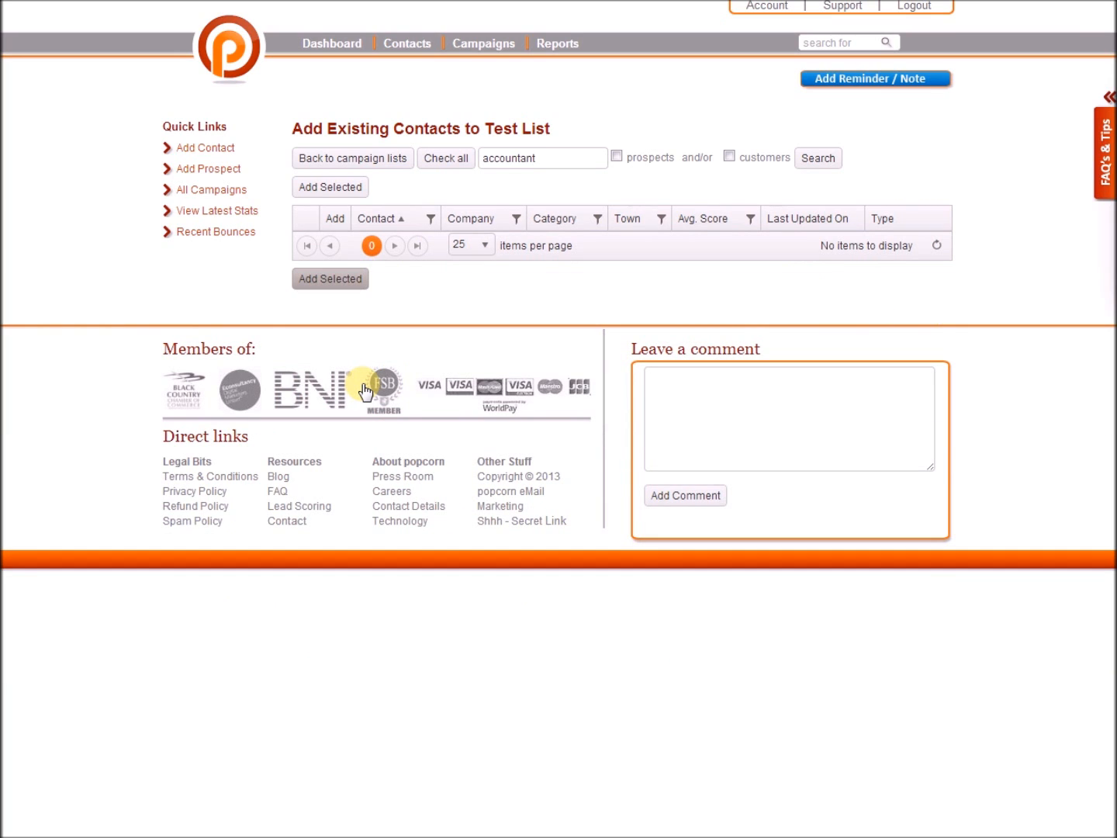
left_click(396, 159)
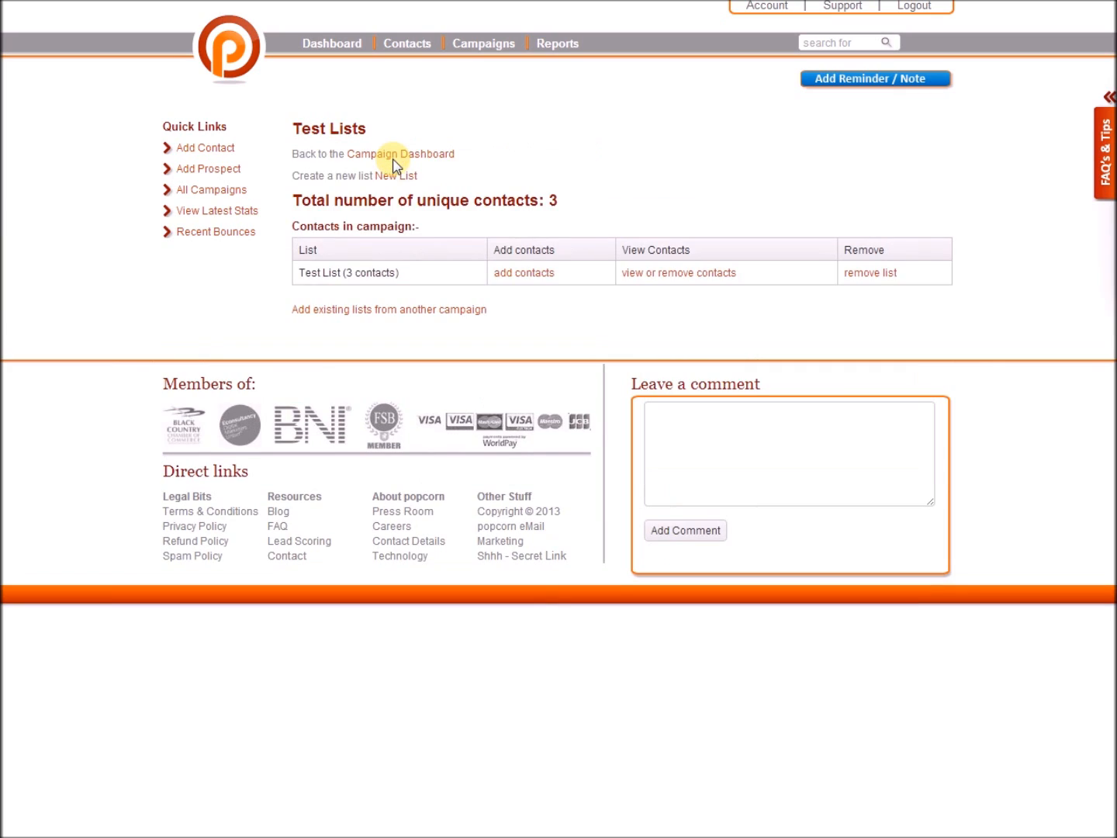